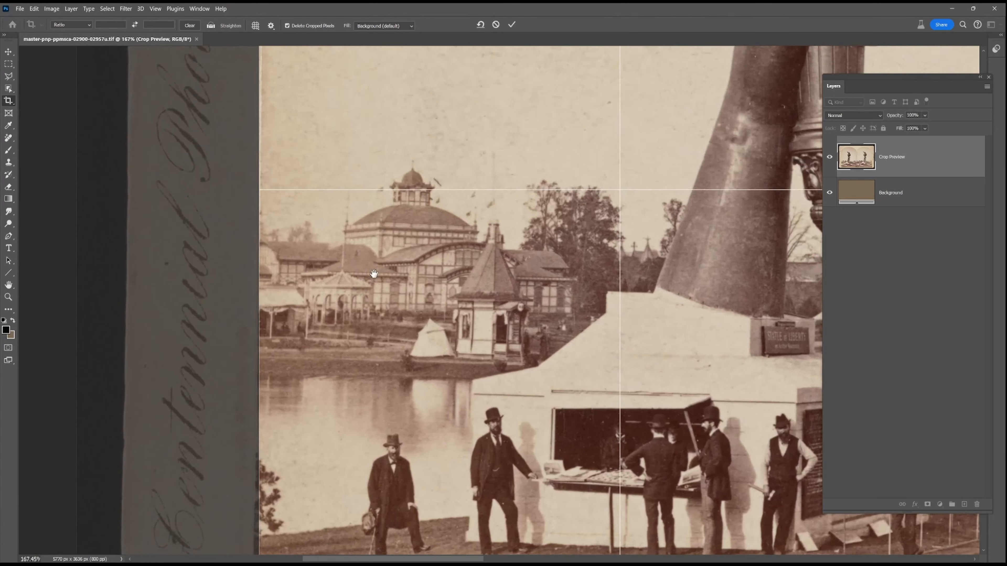
# Step: Check the crop edges and apply the crop so that only the left stereo photograph is kept
pyautogui.scroll(-5, 278, 123)
pyautogui.press('Return')
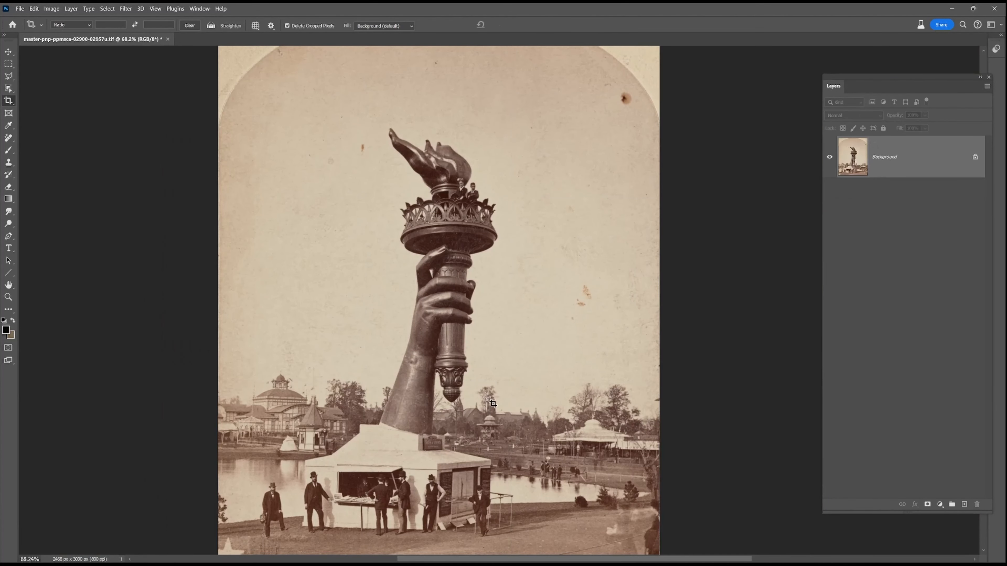
pyautogui.scroll(-2, 492, 403)
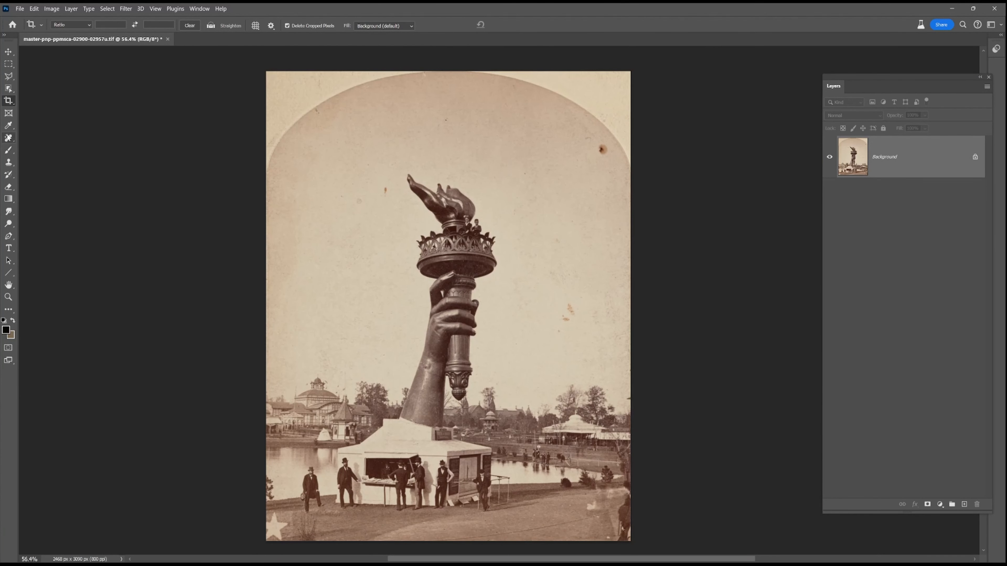
# Step: Remove the arched border and pale corners across the upper sky with the Remove tool and a large brush
pyautogui.press('j')
pyautogui.scroll(2, 289, 180)
pyautogui.press(']')
pyautogui.press(']')
pyautogui.press(']')
pyautogui.press(']')
pyautogui.press(']')
pyautogui.press(']')
pyautogui.press(']')
pyautogui.moveTo(289, 179)
pyautogui.mouseDown()
pyautogui.moveTo(418, 112)
pyautogui.moveTo(636, 196)
pyautogui.moveTo(550, 154)
pyautogui.mouseUp()
# Step: Reduce the Remove tool brush to size 175 and paint out the brown stains in the sky beside the hand
pyautogui.press('[')
pyautogui.press('[')
pyautogui.press('[')
pyautogui.press('[')
pyautogui.press('[')
pyautogui.press('[')
pyautogui.press('[')
pyautogui.press('[')
pyautogui.press('[')
pyautogui.press('[')
pyautogui.press('[')
pyautogui.press('[')
pyautogui.press('[')
pyautogui.moveTo(565, 361); pyautogui.dragTo(595, 377)
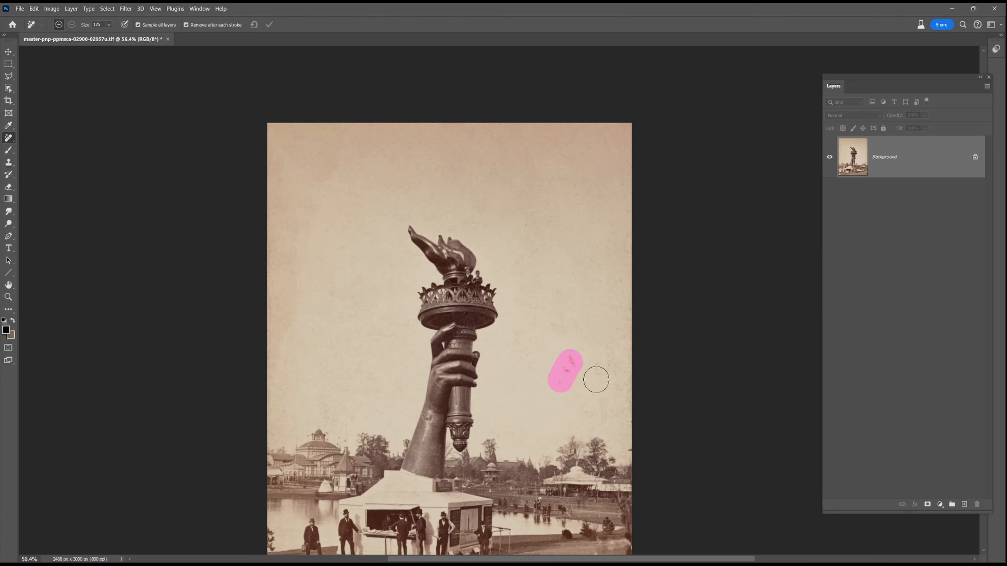
# Step: Remove the white star in the photo's lower-left corner and the pale blemish on the ground near its lower-right corner
pyautogui.scroll(-6, 596, 377)
pyautogui.scroll(5, 274, 371)
pyautogui.moveTo(267, 349); pyautogui.dragTo(249, 413)
pyautogui.hscroll(6, 472, 414)
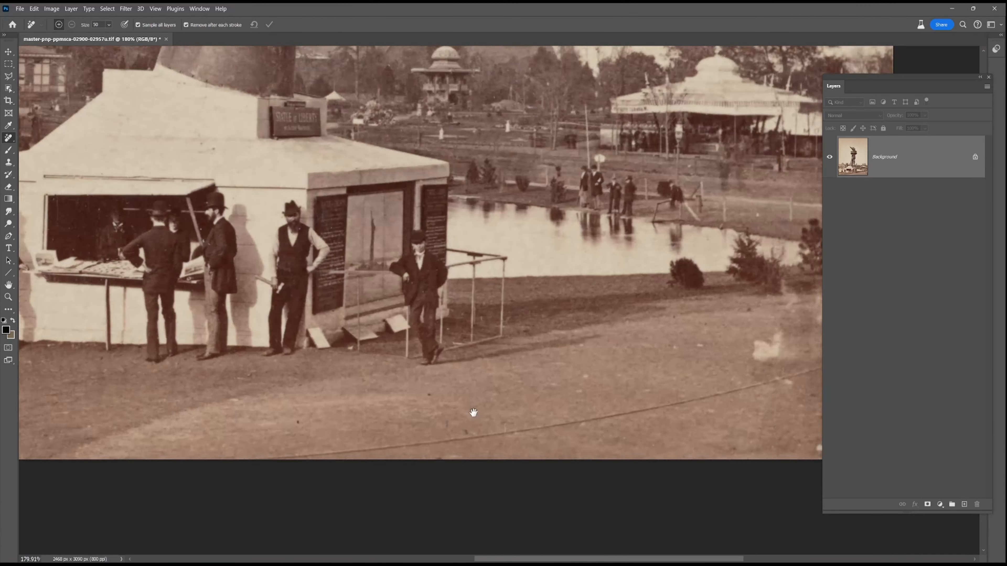
pyautogui.scroll(3, 454, 318)
pyautogui.press(']')
pyautogui.press(']')
pyautogui.click(454, 318)
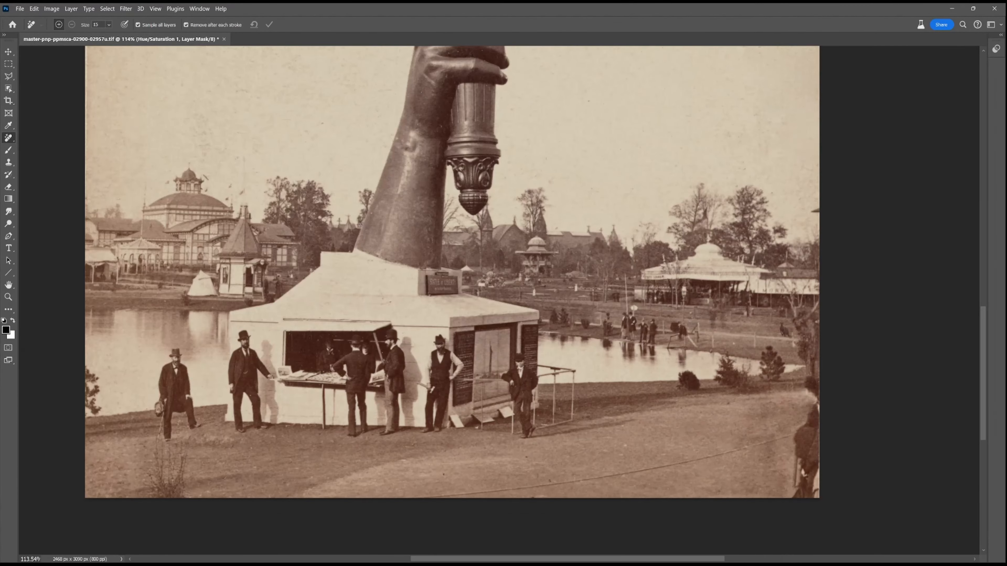
# Step: Clean dust specks and scratches around the men and the booth opening with a very small Remove tool brush
pyautogui.scroll(8, 353, 348)
pyautogui.click(353, 347)
pyautogui.scroll(3, 634, 305)
pyautogui.scroll(3, 626, 173)
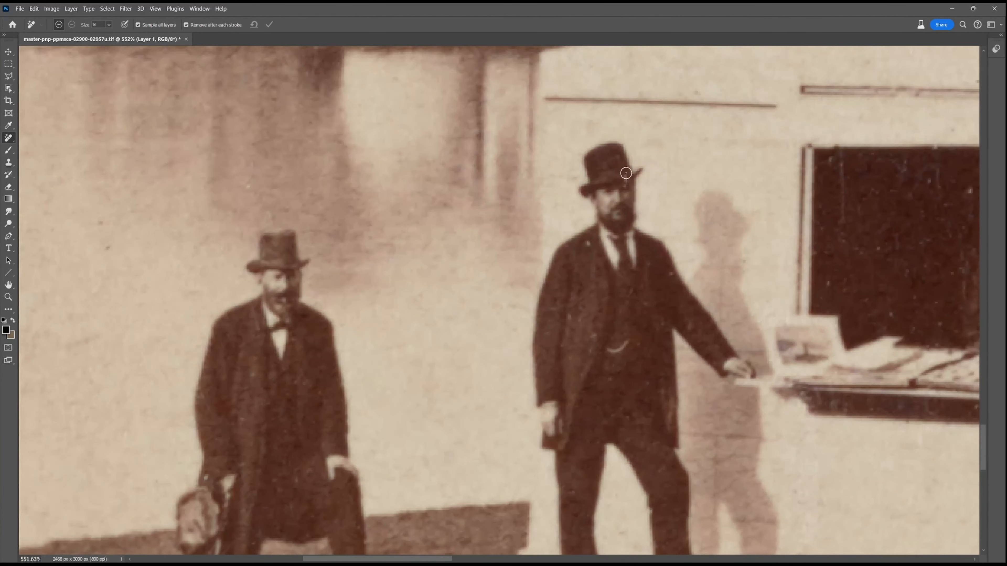
pyautogui.hscroll(10, 532, 254)
pyautogui.scroll(2, 532, 254)
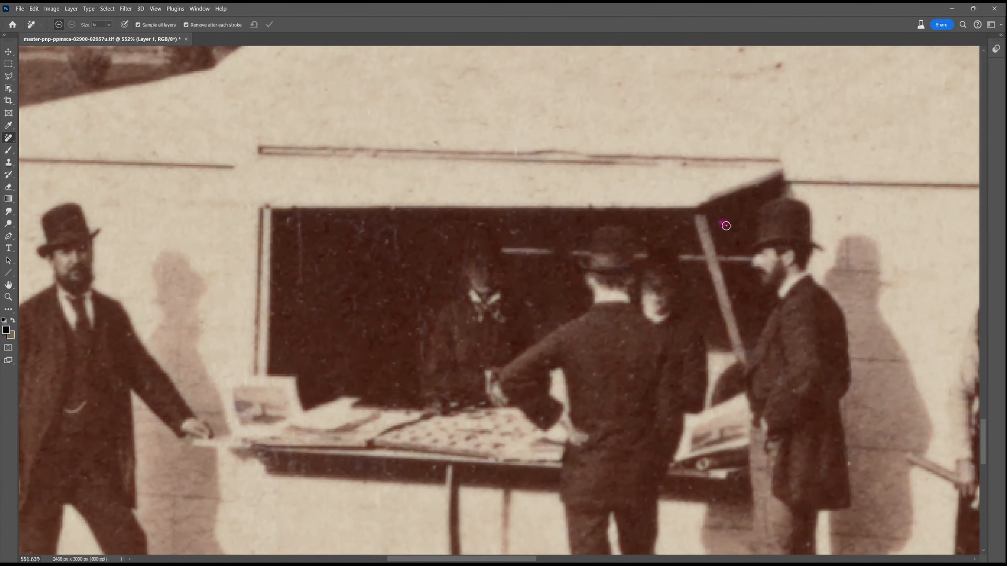
pyautogui.scroll(2, 393, 388)
pyautogui.hscroll(12, 393, 387)
pyautogui.scroll(-5, 436, 397)
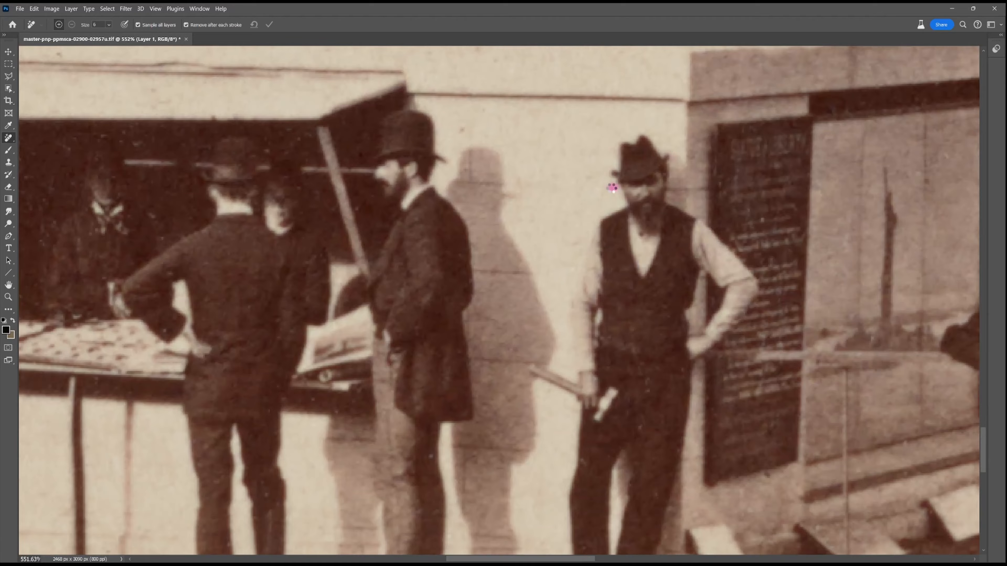
# Step: Clean the specks from the pond bank, the distant figures and the pavilions on the photo's right side
pyautogui.scroll(6, 538, 416)
pyautogui.hscroll(20, 442, 423)
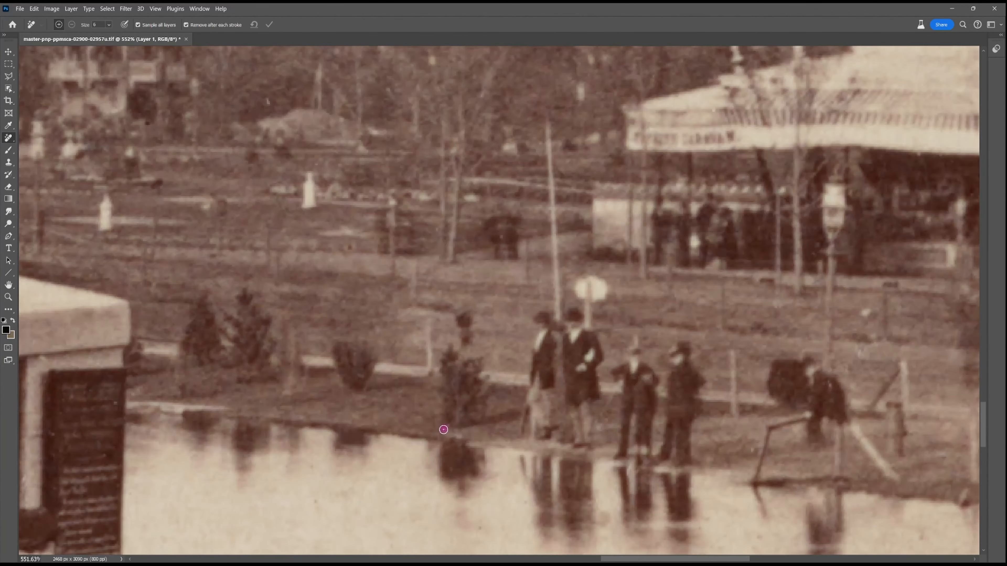
pyautogui.scroll(-2, 549, 337)
pyautogui.hscroll(8, 643, 409)
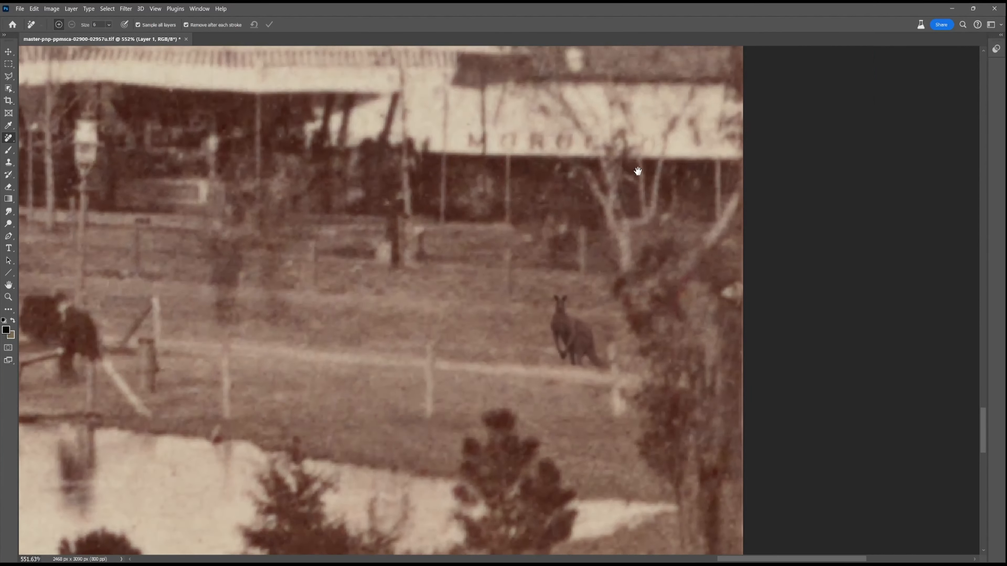
pyautogui.scroll(20, 636, 168)
pyautogui.scroll(-15, 380, 137)
pyautogui.hscroll(-10, 515, 239)
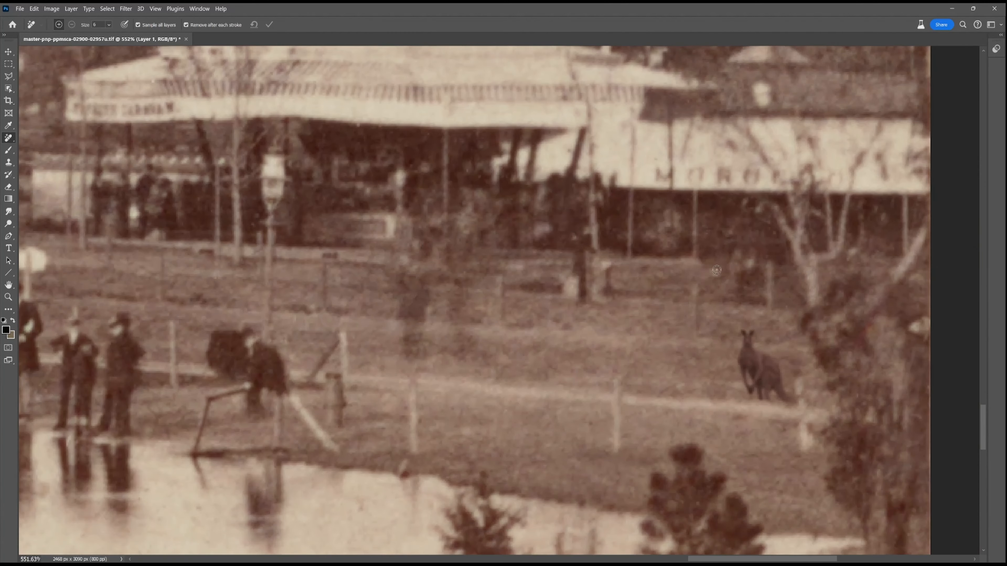
# Step: Remove the small dark spots from the sky above the trees and church roofs
pyautogui.scroll(6, 517, 309)
pyautogui.scroll(10, 518, 310)
pyautogui.scroll(-3, 517, 309)
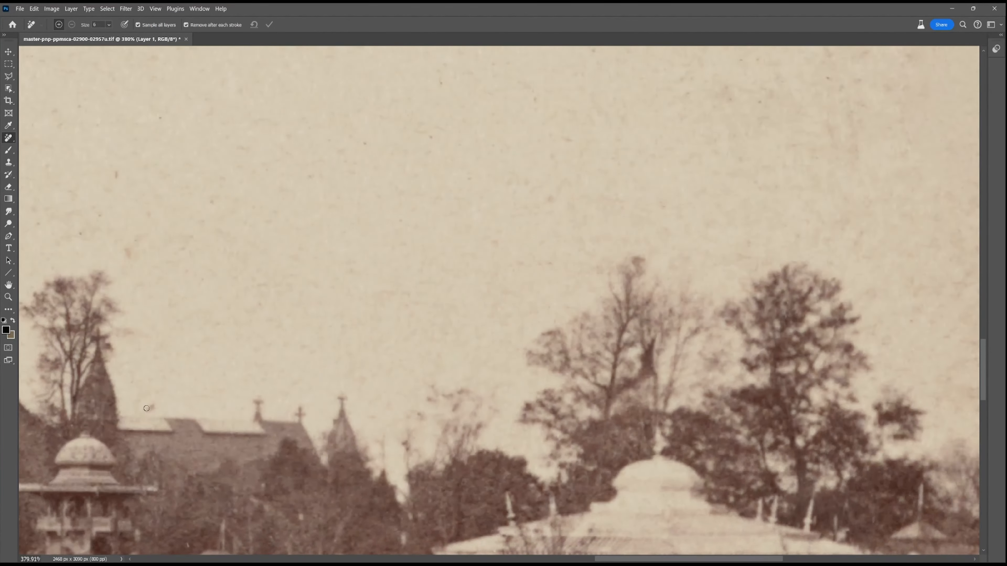
pyautogui.scroll(4, 518, 309)
pyautogui.click(537, 350)
pyautogui.scroll(15, 144, 195)
pyautogui.hscroll(-4, 144, 195)
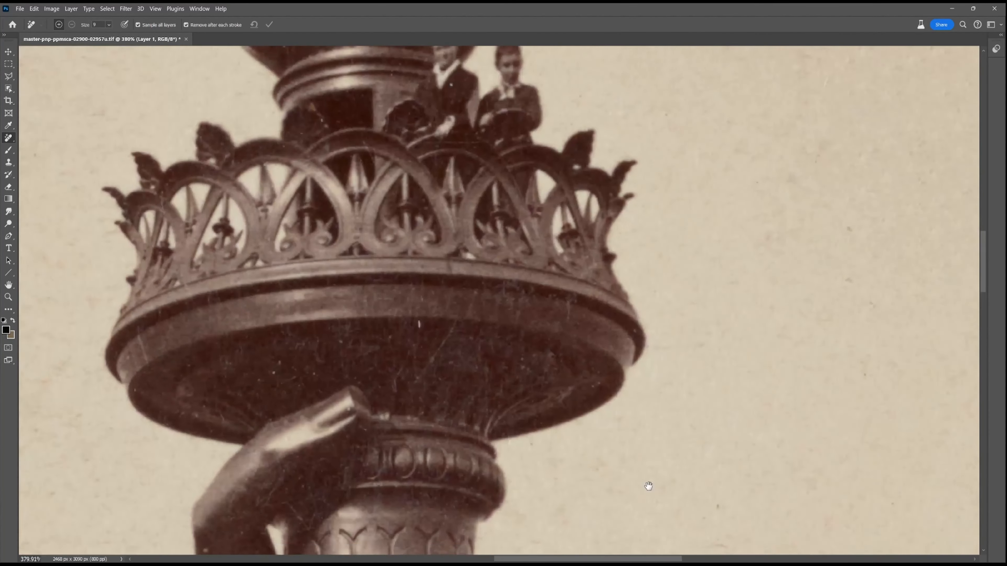
# Step: Enlarge the Remove tool brush slightly and clean the specks on the torch balcony and around the flame
pyautogui.press(']')
pyautogui.press(']')
pyautogui.press(']')
pyautogui.click(315, 280)
pyautogui.scroll(-4, 820, 255)
pyautogui.scroll(6, 515, 278)
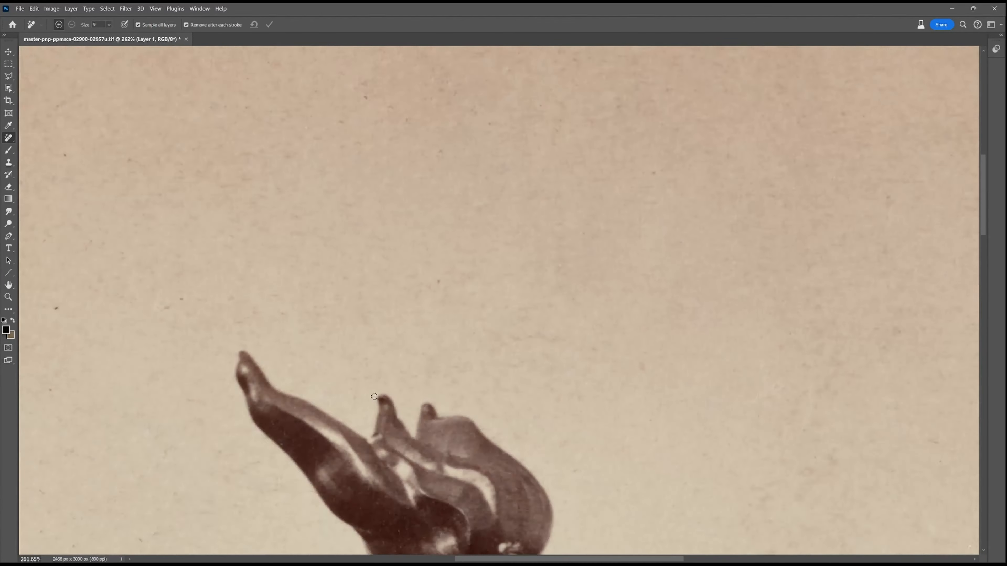
# Step: Remove specks around the domed building and the pointed tower roof on the photo's left side
pyautogui.scroll(-20, 726, 122)
pyautogui.hscroll(-8, 725, 121)
pyautogui.scroll(4, 659, 290)
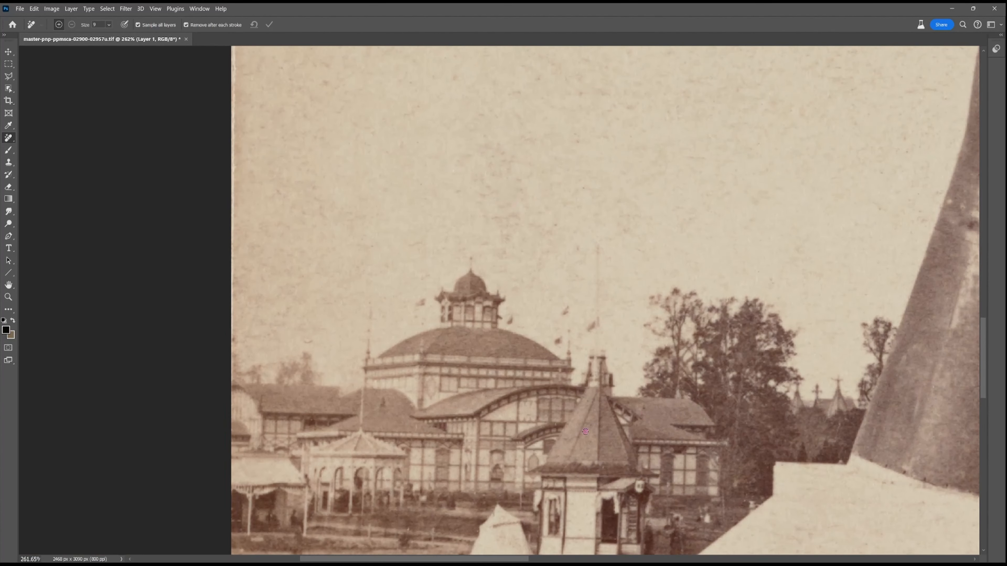
pyautogui.scroll(-10, 586, 432)
pyautogui.hscroll(-2, 586, 432)
pyautogui.hscroll(3, 922, 373)
# Step: Paint out the discolored patches along the edges of the sky with the Remove tool at size 100
pyautogui.scroll(-8, 578, 336)
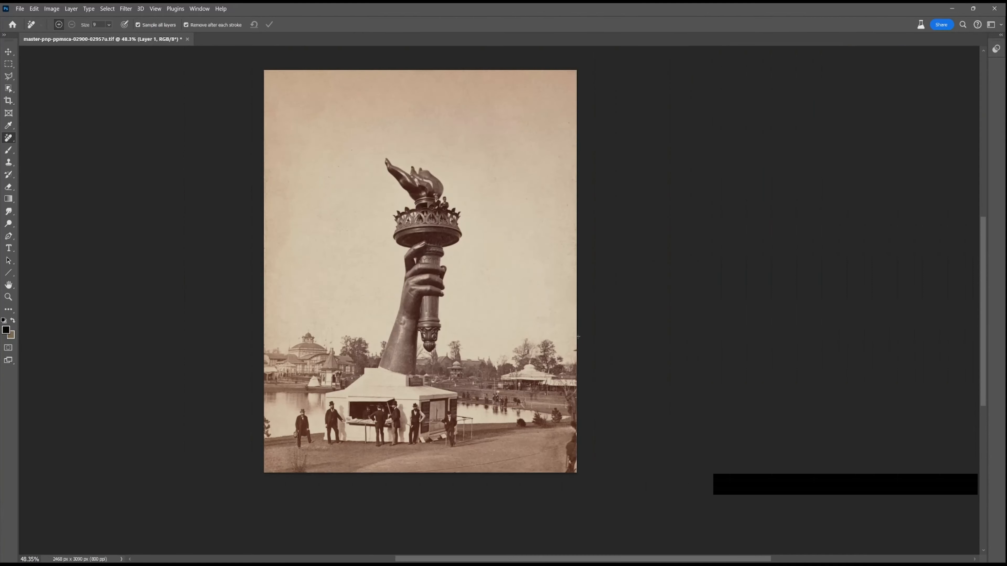
pyautogui.scroll(5, 494, 196)
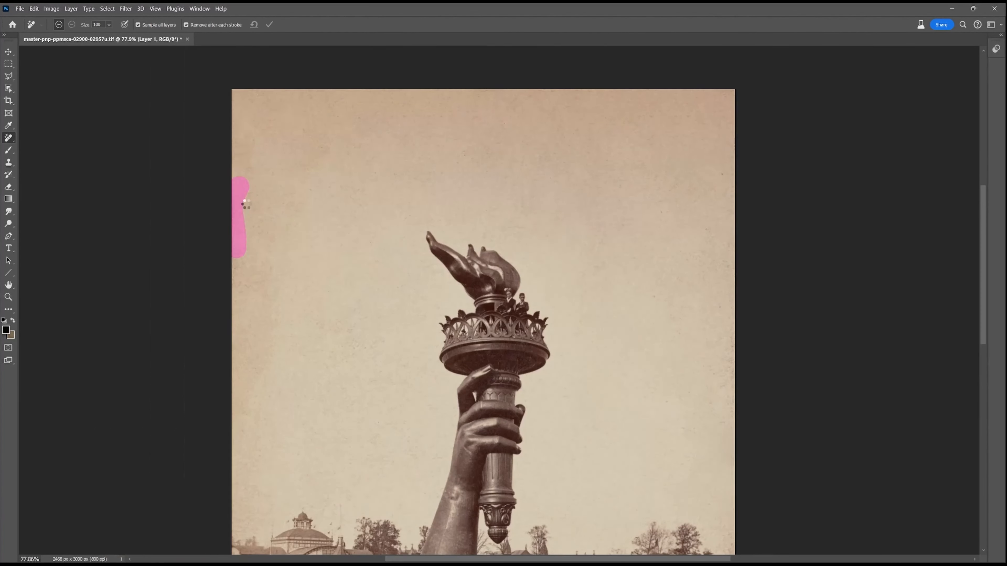
pyautogui.click(719, 173)
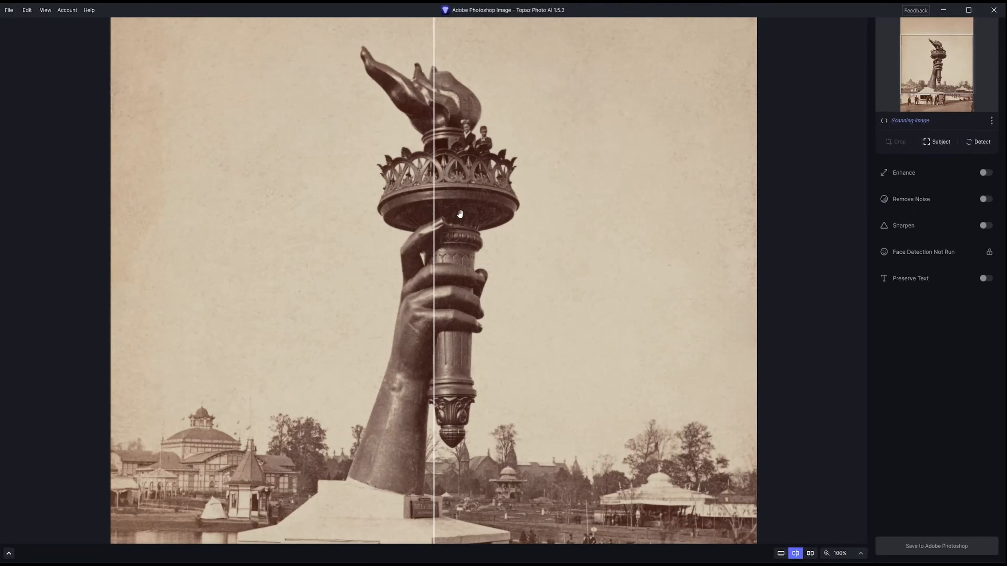
# Step: In Topaz Photo AI, compare the enhanced image with the original across several areas and save it back to Photoshop
pyautogui.scroll(1, 460, 214)
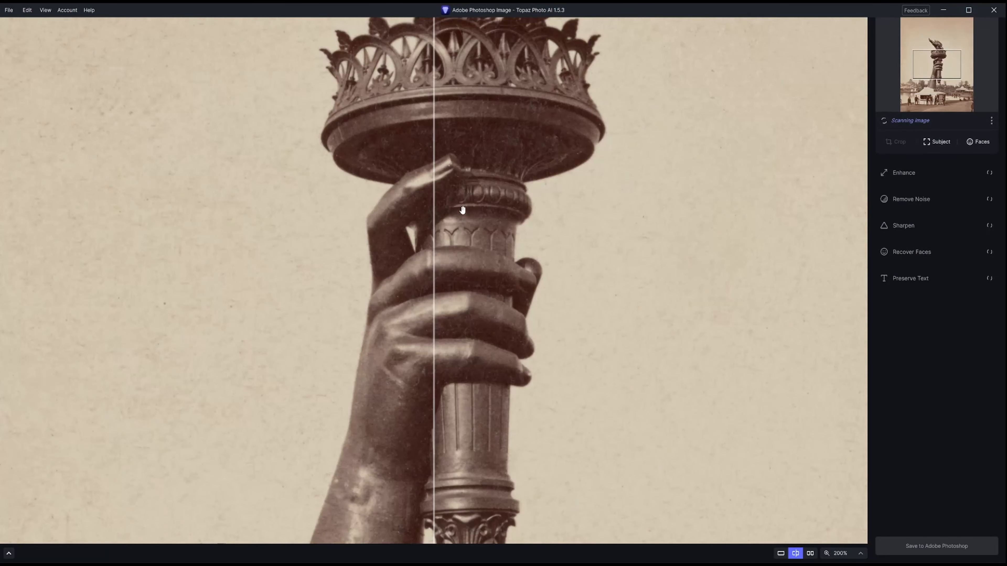
pyautogui.moveTo(434, 206); pyautogui.dragTo(480, 198)
pyautogui.moveTo(466, 141); pyautogui.dragTo(701, 421)
pyautogui.moveTo(495, 516); pyautogui.dragTo(654, 79)
pyautogui.moveTo(701, 317); pyautogui.dragTo(416, 317)
pyautogui.scroll(1, 546, 420)
pyautogui.moveTo(546, 421); pyautogui.dragTo(393, 322)
pyautogui.moveTo(416, 324); pyautogui.dragTo(570, 329)
pyautogui.moveTo(852, 341); pyautogui.dragTo(517, 369)
pyautogui.moveTo(519, 370); pyautogui.dragTo(566, 345)
pyautogui.scroll(-1, 565, 346)
pyautogui.click(906, 546)
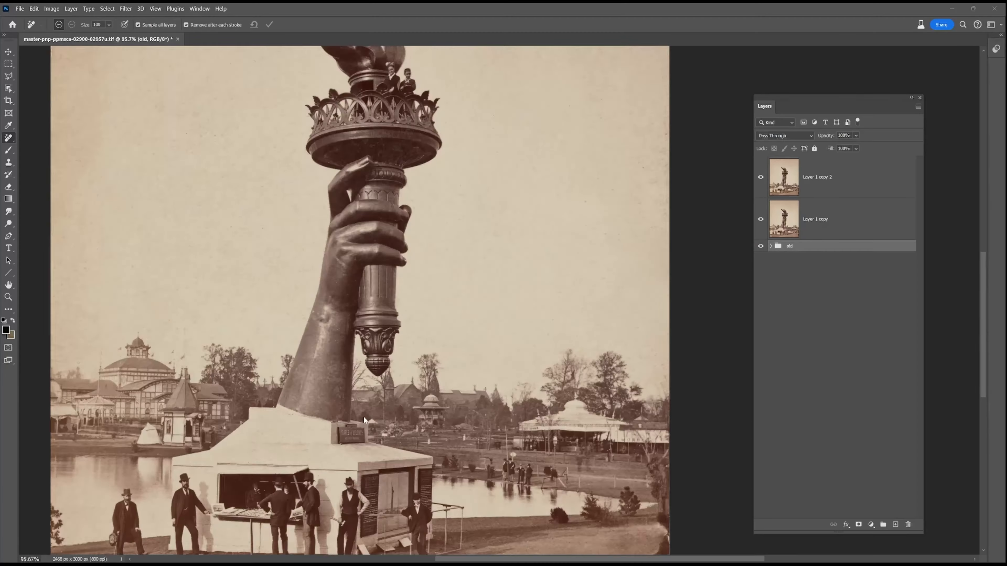
# Step: Add a layer mask to Layer 1 copy 2 and brush black over the two figures on the torch balcony
pyautogui.scroll(3, 478, 428)
pyautogui.moveTo(326, 54); pyautogui.dragTo(378, 229)
pyautogui.scroll(3, 377, 229)
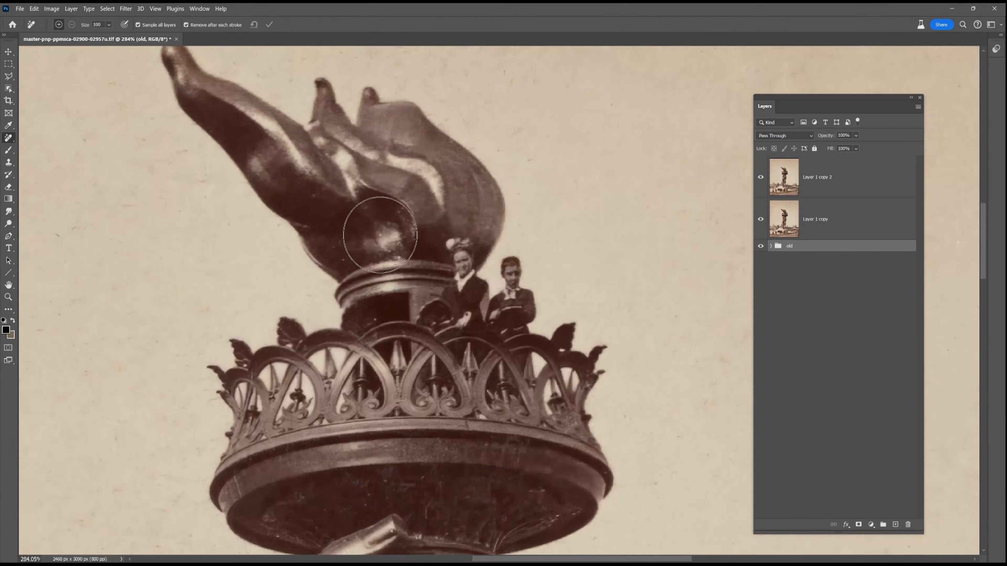
pyautogui.click(832, 183)
pyautogui.click(858, 525)
pyautogui.click(8, 151)
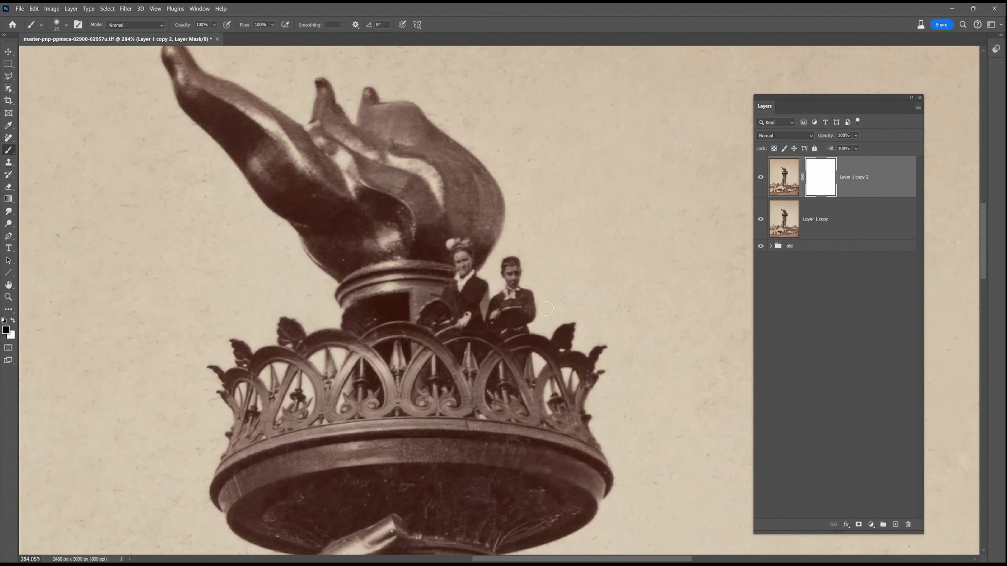
pyautogui.moveTo(404, 516); pyautogui.dragTo(502, 312)
pyautogui.moveTo(354, 443); pyautogui.dragTo(462, 364)
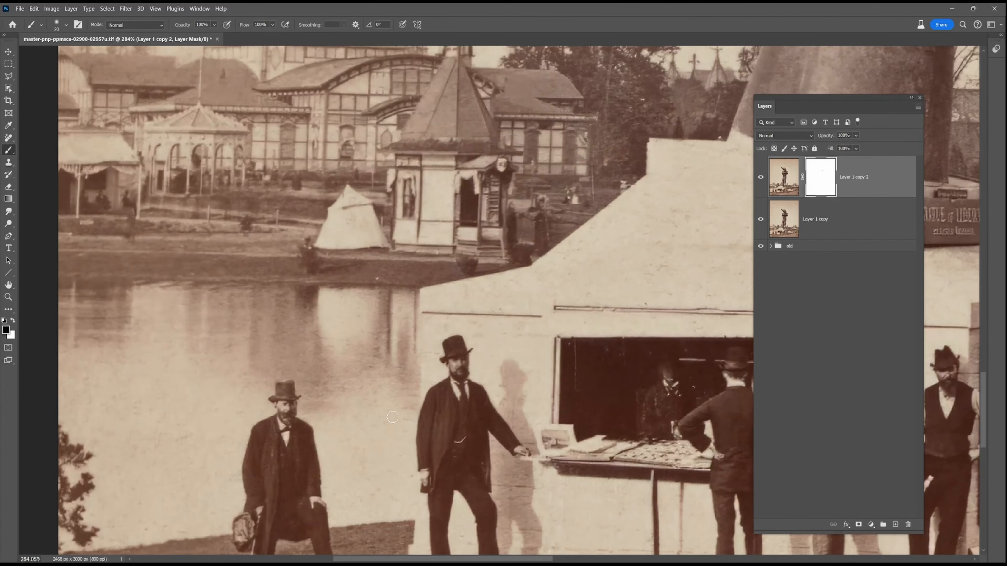
# Step: Brush the mask around the men and the booth sign, and stamp all visible layers into a new top layer
pyautogui.moveTo(955, 377); pyautogui.dragTo(596, 354)
pyautogui.moveTo(602, 440); pyautogui.dragTo(357, 428)
pyautogui.moveTo(680, 419); pyautogui.dragTo(351, 495)
pyautogui.moveTo(169, 448); pyautogui.dragTo(540, 396)
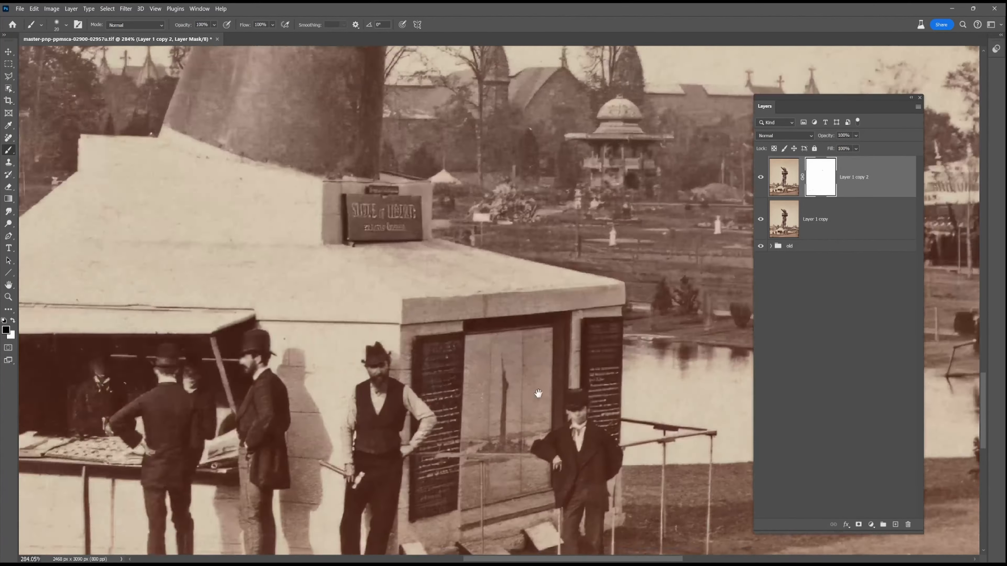
pyautogui.moveTo(511, 103); pyautogui.dragTo(736, 255)
pyautogui.hotkey('ctrl', 'alt', 'shift', 'e')
pyautogui.scroll(-5, 465, 374)
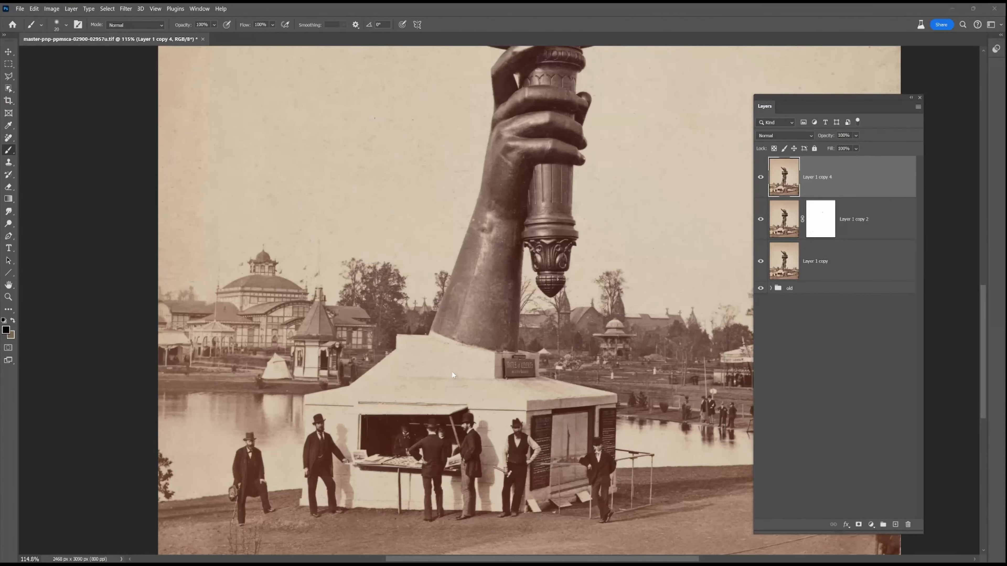
# Step: Add a Curves adjustment layer, pull in its black and white points, and set the midtone point to input 92, output 92
pyautogui.click(874, 526)
pyautogui.click(884, 405)
pyautogui.moveTo(432, 175); pyautogui.dragTo(364, 317)
pyautogui.scroll(-2, 364, 317)
pyautogui.moveTo(128, 273); pyautogui.dragTo(127, 275)
pyautogui.moveTo(198, 327); pyautogui.dragTo(188, 328)
pyautogui.moveTo(82, 327); pyautogui.dragTo(88, 327)
pyautogui.moveTo(127, 275)
pyautogui.mouseDown()
pyautogui.moveTo(120, 263)
pyautogui.moveTo(120, 277)
pyautogui.mouseUp()
pyautogui.moveTo(188, 328)
pyautogui.mouseDown()
pyautogui.moveTo(200, 327)
pyautogui.moveTo(191, 327)
pyautogui.mouseUp()
pyautogui.moveTo(122, 276); pyautogui.dragTo(124, 278)
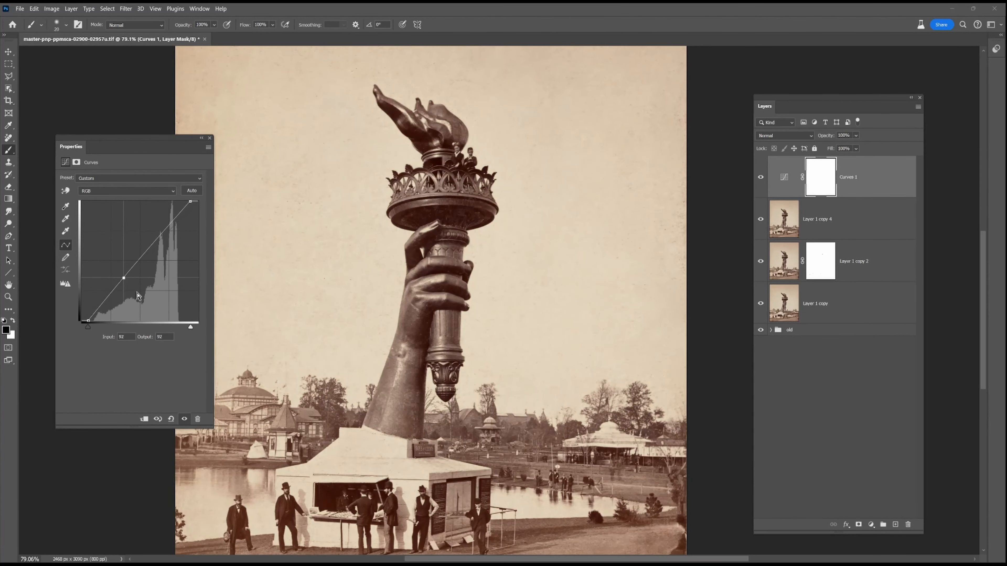
# Step: Add a Hue/Saturation adjustment layer with Saturation at -100 to make the photo black and white
pyautogui.click(871, 524)
pyautogui.click(888, 435)
pyautogui.moveTo(131, 233); pyautogui.dragTo(46, 233)
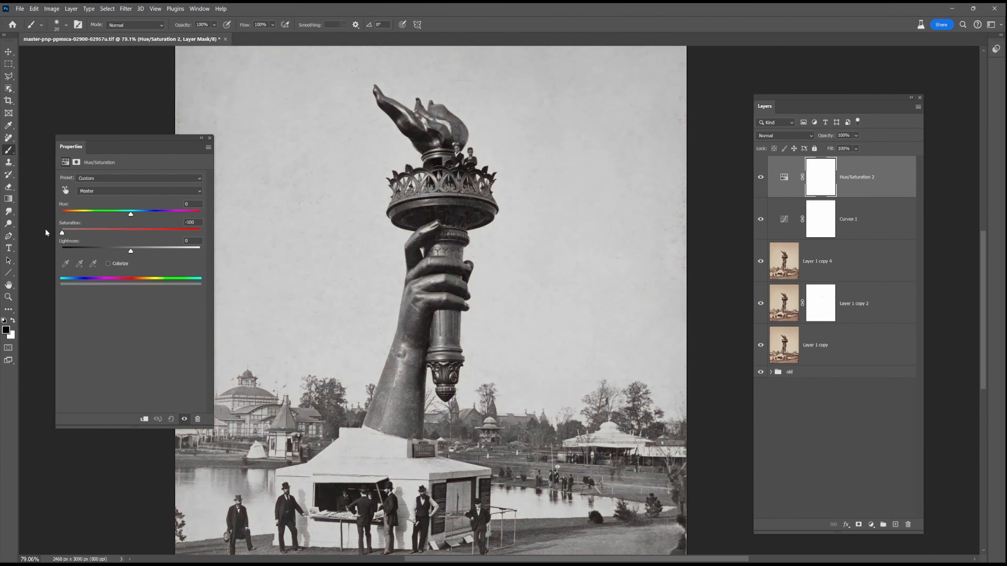
pyautogui.click(210, 138)
# Step: Add an empty layer above the Hue/Saturation adjustment and activate the Remove tool at size 100
pyautogui.click(895, 524)
pyautogui.click(9, 138)
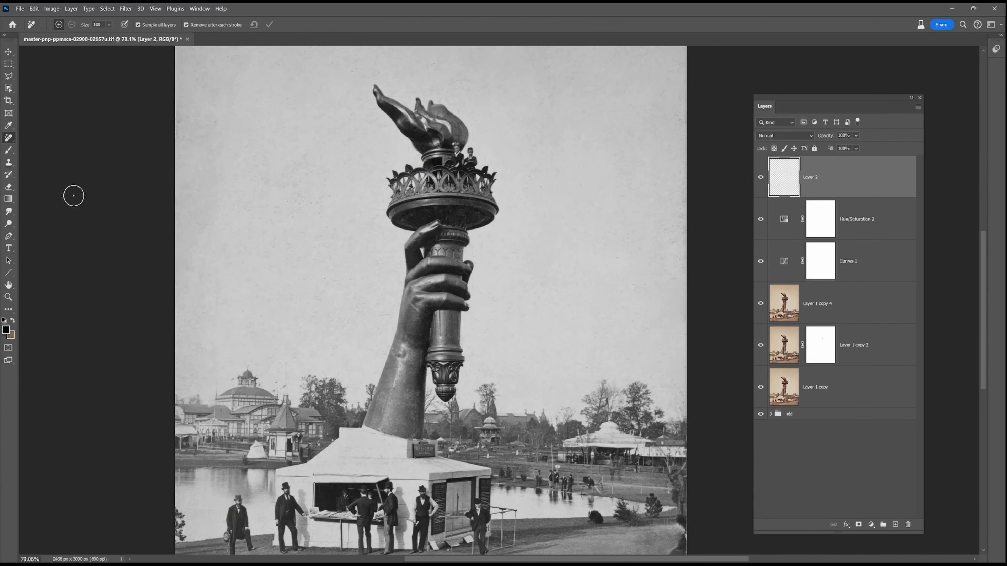
pyautogui.scroll(10, 313, 372)
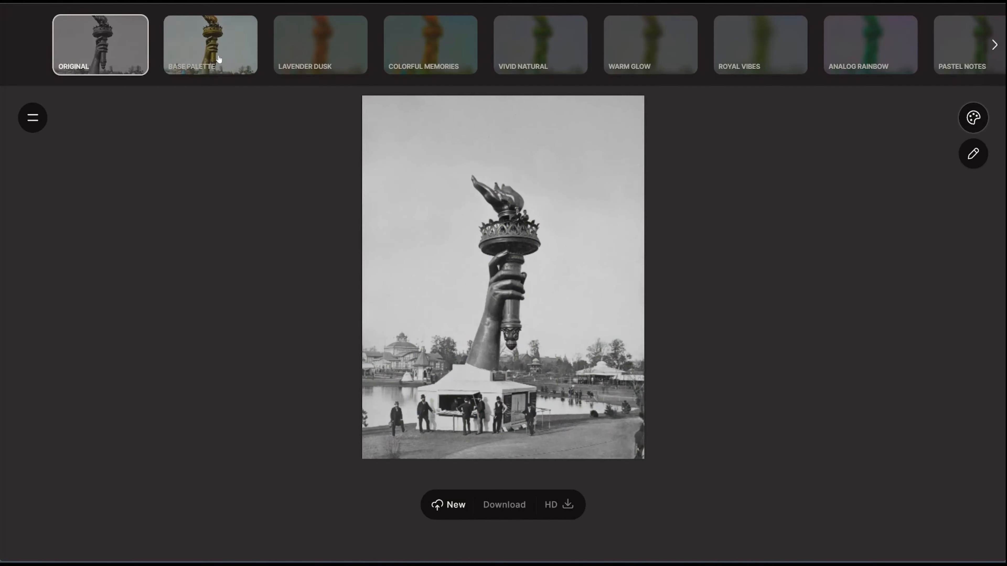
# Step: In the colorizing web app, try the Base Palette, Vivid Natural and Royal Vibes filters, and apply Outdoor Vibes
pyautogui.click(212, 51)
pyautogui.click(543, 52)
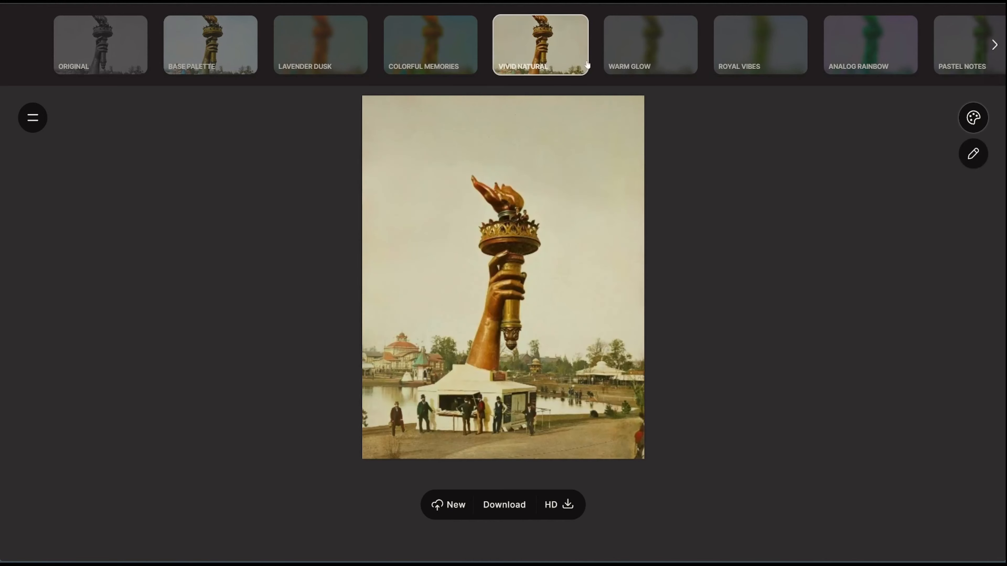
pyautogui.click(765, 50)
pyautogui.click(990, 56)
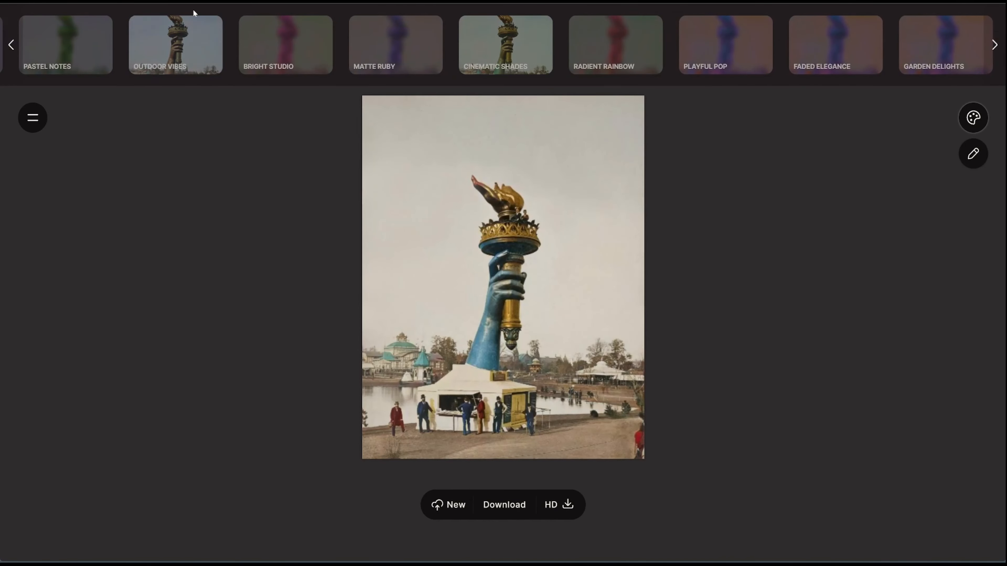
pyautogui.click(171, 39)
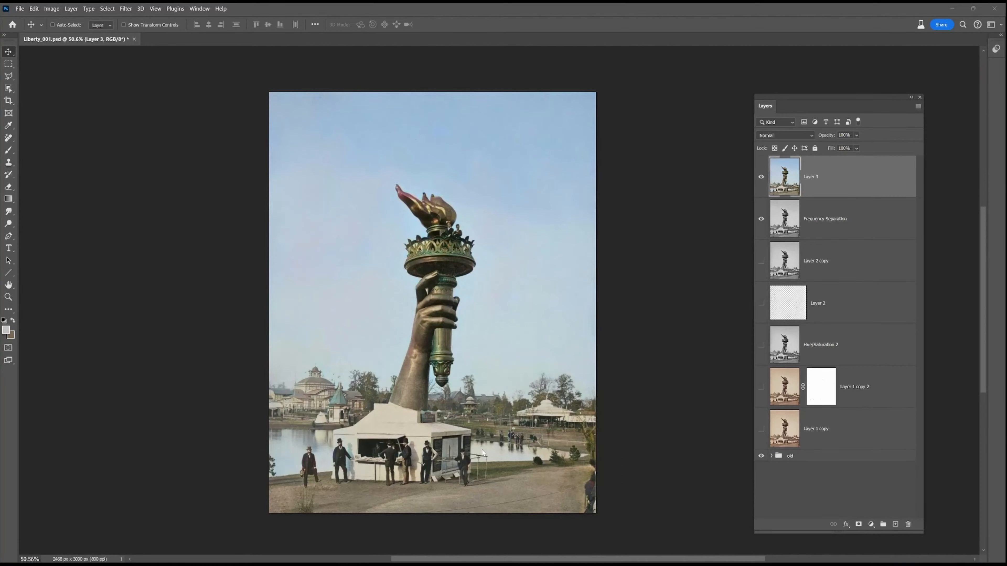
# Step: In Photoshop, add a Vibrance adjustment layer above the colorized Layer 3 and set Vibrance to +49
pyautogui.scroll(5, 513, 321)
pyautogui.moveTo(299, 274); pyautogui.dragTo(430, 460)
pyautogui.click(871, 524)
pyautogui.click(891, 423)
pyautogui.moveTo(131, 188); pyautogui.dragTo(199, 187)
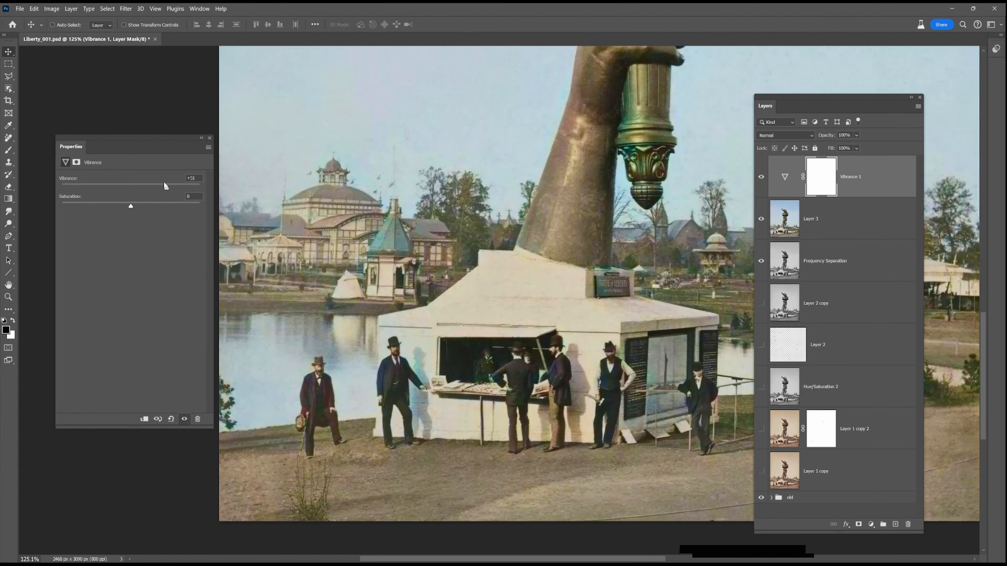
pyautogui.moveTo(163, 182); pyautogui.dragTo(163, 183)
# Step: Invert the Vibrance 1 layer mask to black and activate the Brush tool for painting on it
pyautogui.scroll(-2, 527, 314)
pyautogui.moveTo(527, 316); pyautogui.dragTo(374, 335)
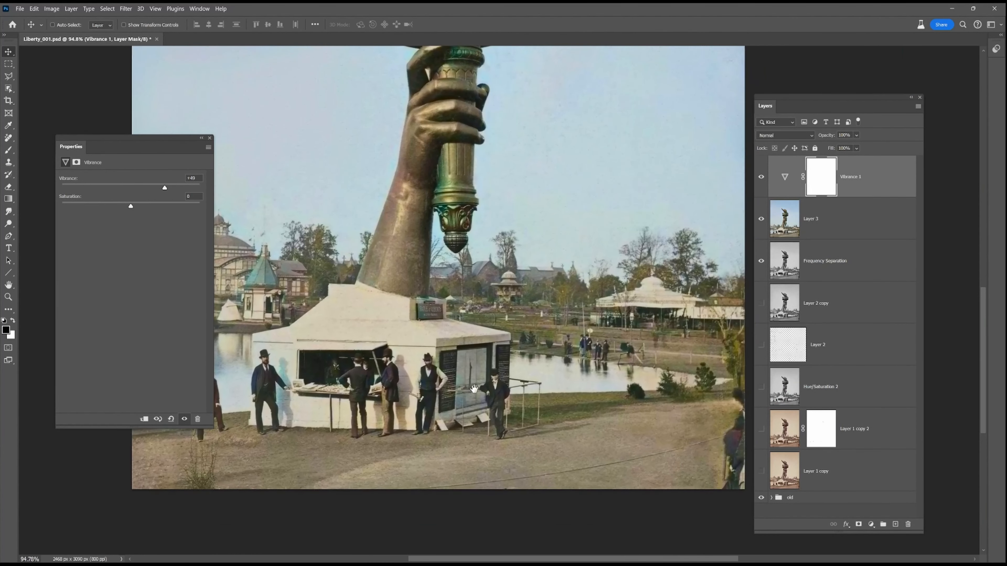
pyautogui.click(818, 193)
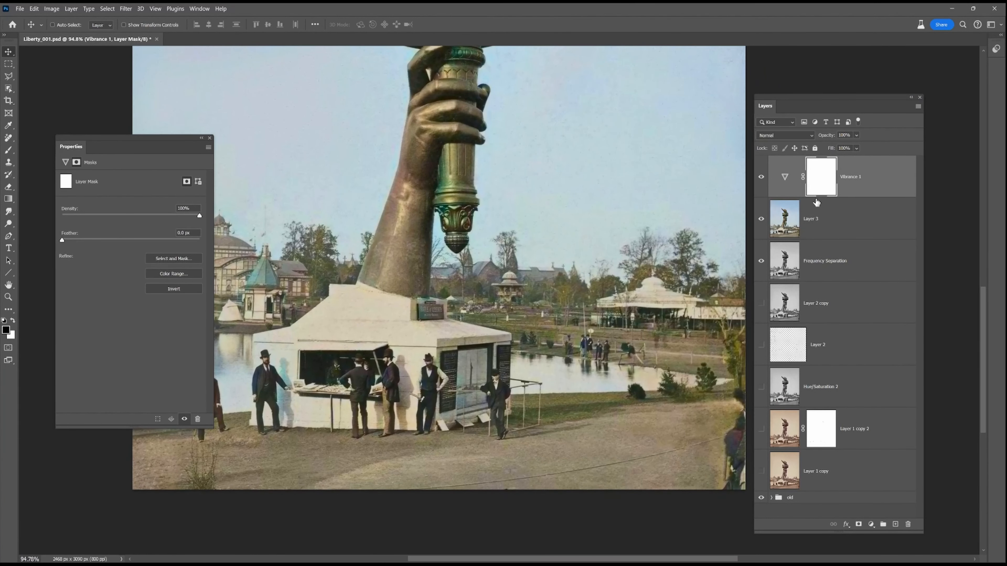
pyautogui.hotkey('ctrl', 'i')
pyautogui.press('b')
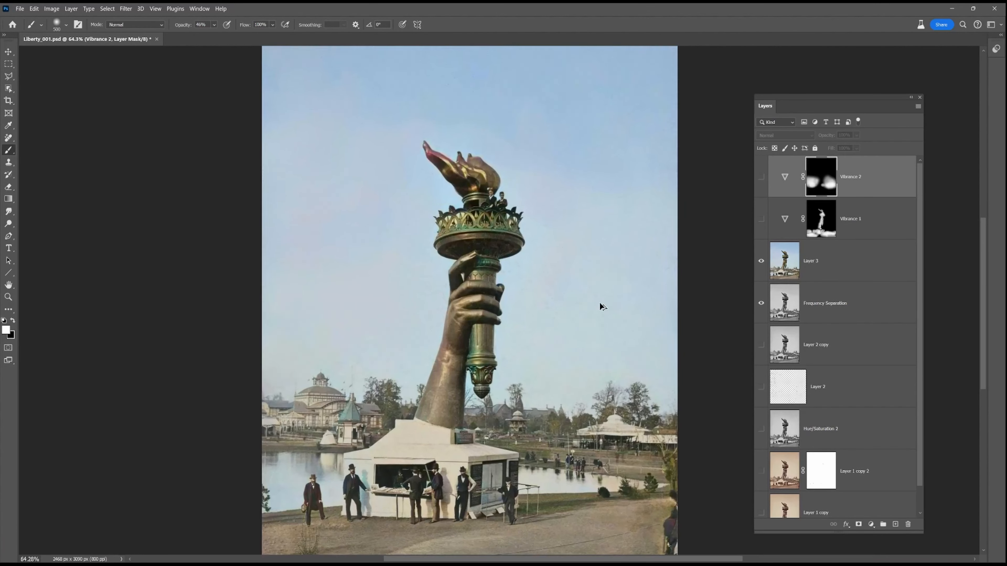
# Step: Show the Vibrance 1 layer, compare the lower part of the image with its mask disabled and enabled, and select that mask
pyautogui.scroll(5, 600, 306)
pyautogui.moveTo(553, 327); pyautogui.dragTo(553, 167)
pyautogui.click(760, 219)
pyautogui.keyDown('ctrl'); pyautogui.click(819, 229); pyautogui.keyUp('ctrl')
pyautogui.hotkey('ctrl', 'd')
pyautogui.keyDown('shift'); pyautogui.click(822, 217); pyautogui.keyUp('shift')
pyautogui.keyDown('shift'); pyautogui.click(820, 221); pyautogui.keyUp('shift')
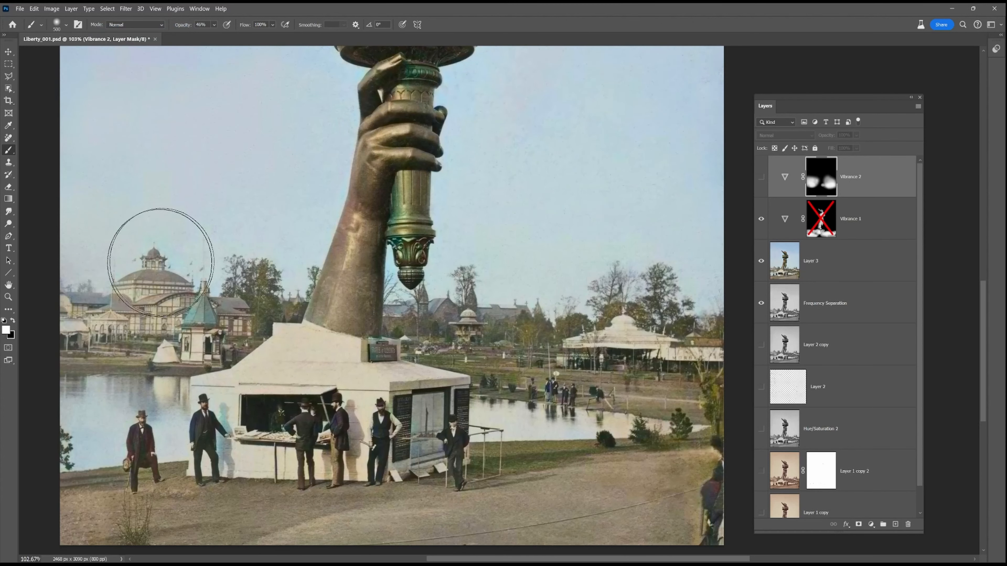
pyautogui.click(823, 224)
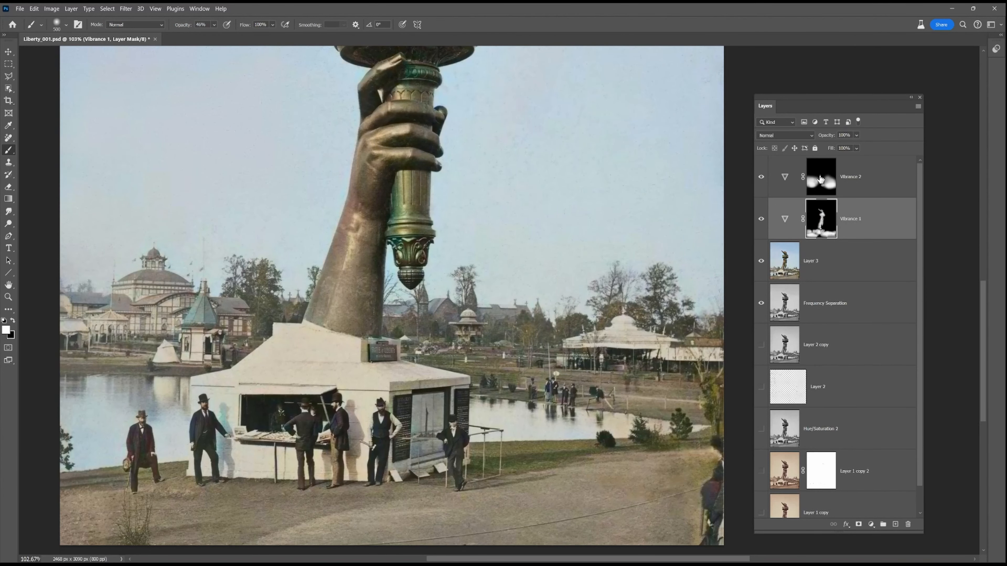
# Step: Compare the image with the Vibrance 2 mask disabled and enabled, and view the whole picture without the Layers panel
pyautogui.keyDown('shift'); pyautogui.click(820, 180); pyautogui.keyUp('shift')
pyautogui.scroll(-5, 646, 316)
pyautogui.keyDown('shift'); pyautogui.click(822, 177); pyautogui.keyUp('shift')
pyautogui.moveTo(637, 167); pyautogui.dragTo(576, 269)
pyautogui.scroll(-1, 576, 268)
pyautogui.press('F7')
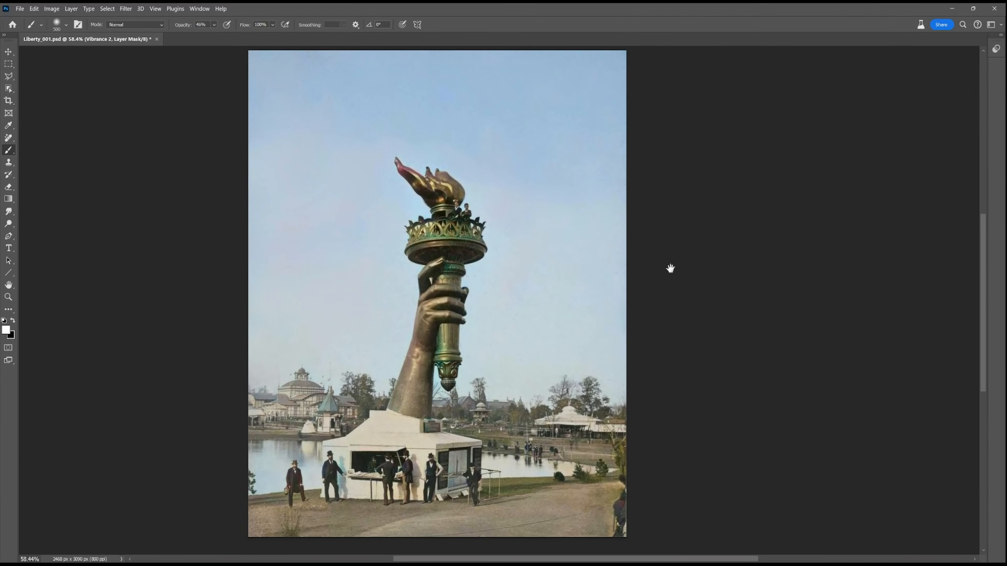
pyautogui.moveTo(670, 268); pyautogui.dragTo(710, 274)
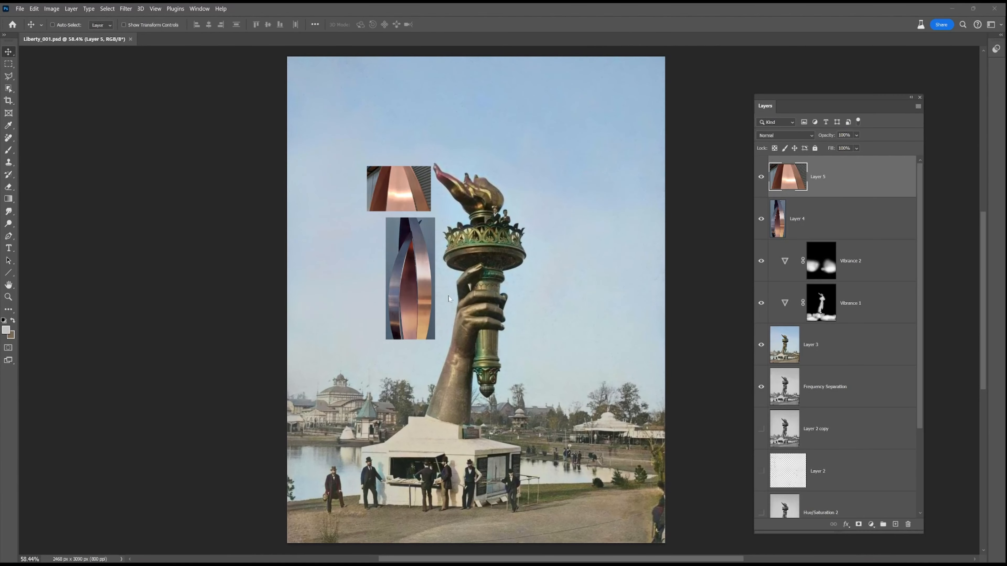
# Step: Select the subject and extend the selection with the Lasso tool over the kiosk, men, water and ground in the photo's lower part
pyautogui.scroll(6, 450, 198)
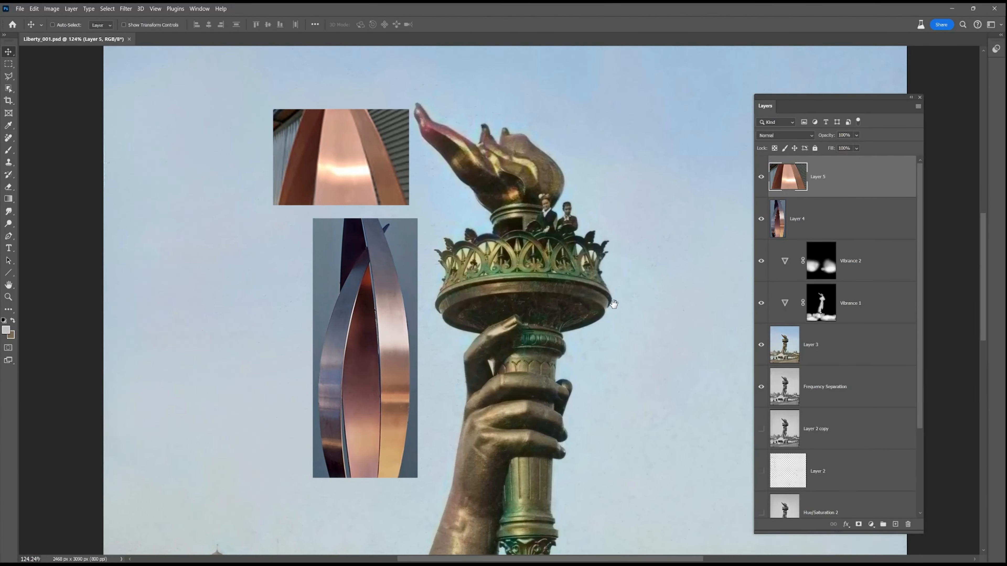
pyautogui.moveTo(613, 304); pyautogui.dragTo(635, 298)
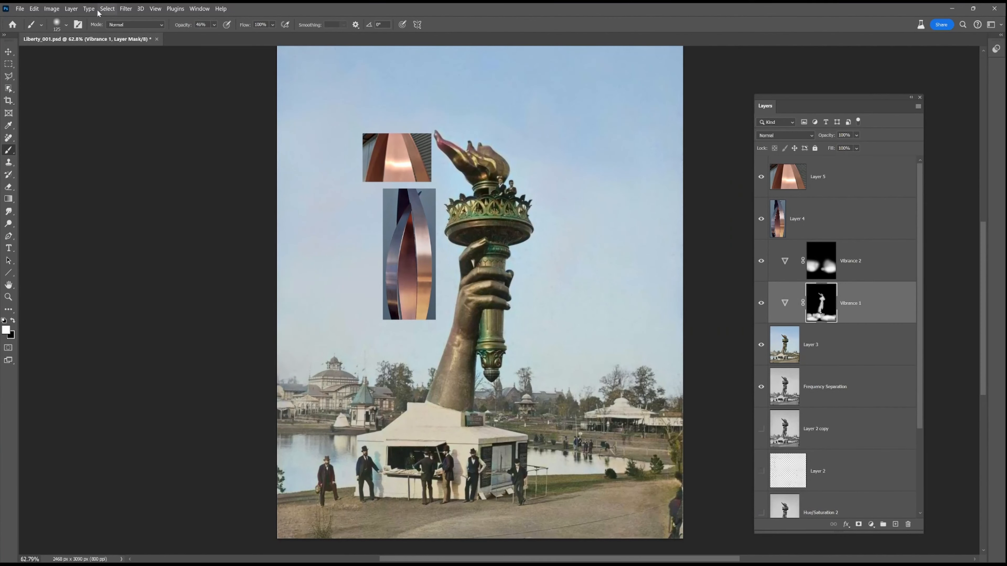
pyautogui.click(107, 9)
pyautogui.click(119, 123)
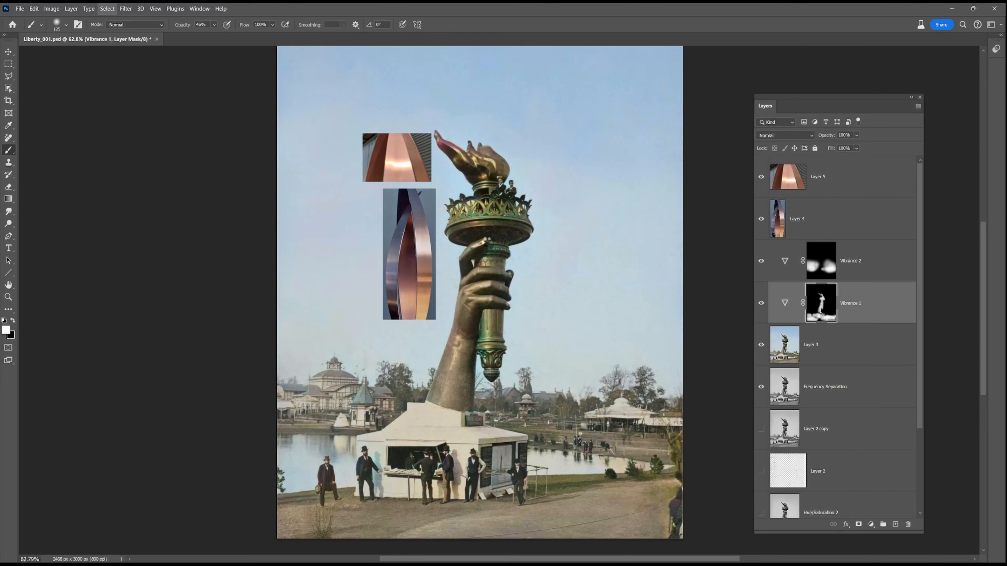
pyautogui.click(12, 69)
pyautogui.click(9, 76)
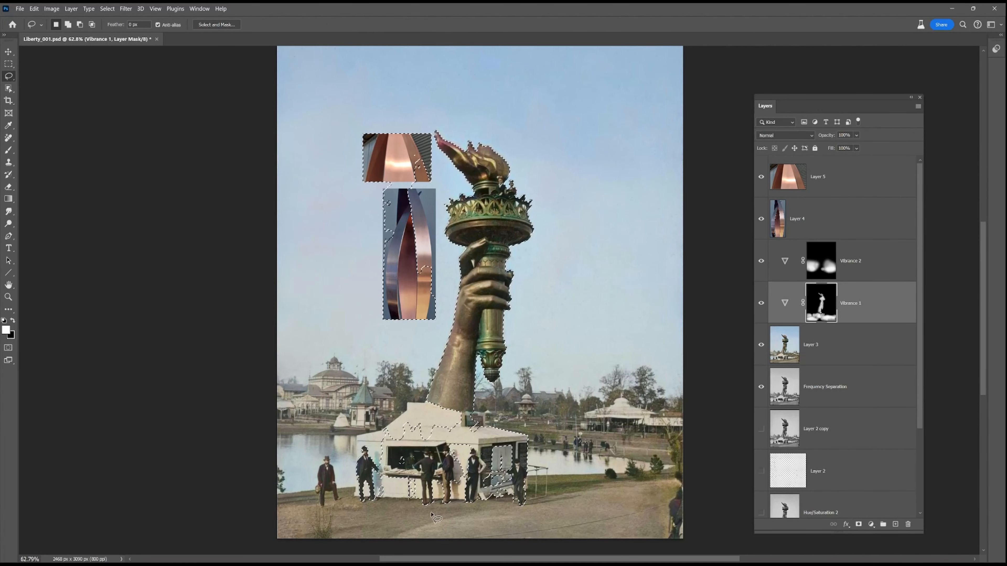
pyautogui.moveTo(276, 501); pyautogui.dragTo(330, 459)
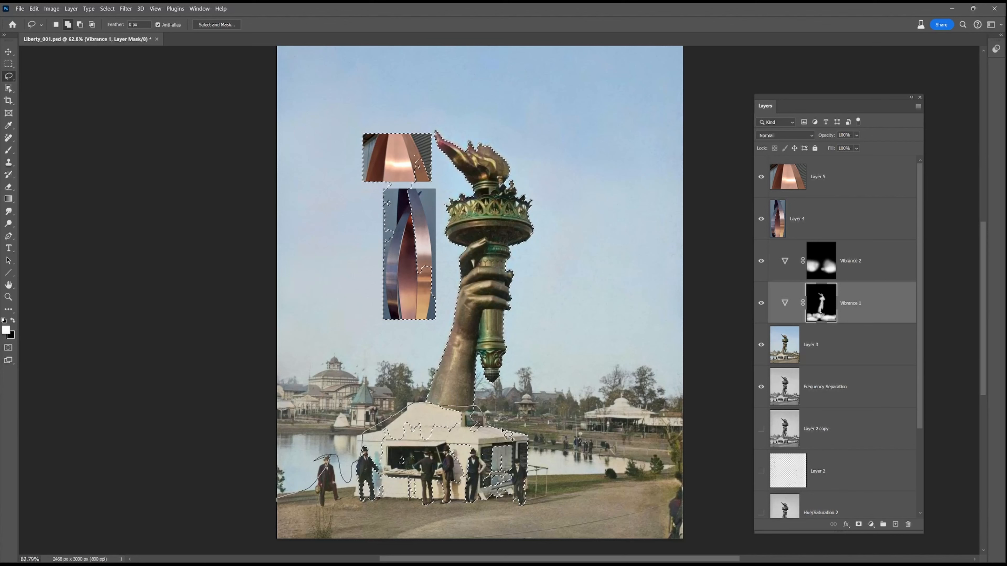
pyautogui.moveTo(716, 540)
pyautogui.mouseDown()
pyautogui.moveTo(321, 440)
pyautogui.moveTo(709, 464)
pyautogui.mouseUp()
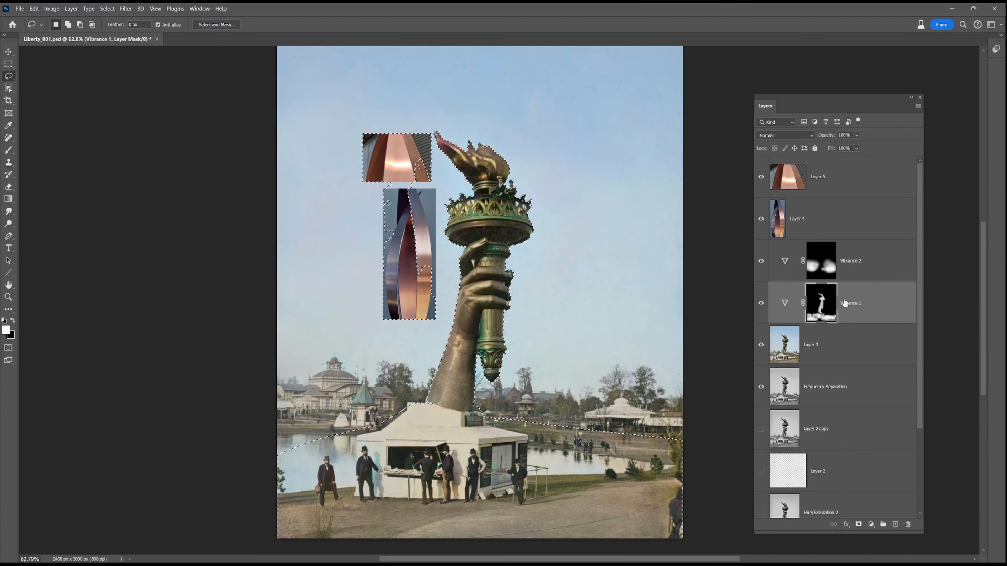
# Step: Add a Hue/Saturation adjustment layer above Vibrance 1 for the selected area and set Saturation to +19
pyautogui.click(870, 524)
pyautogui.click(896, 434)
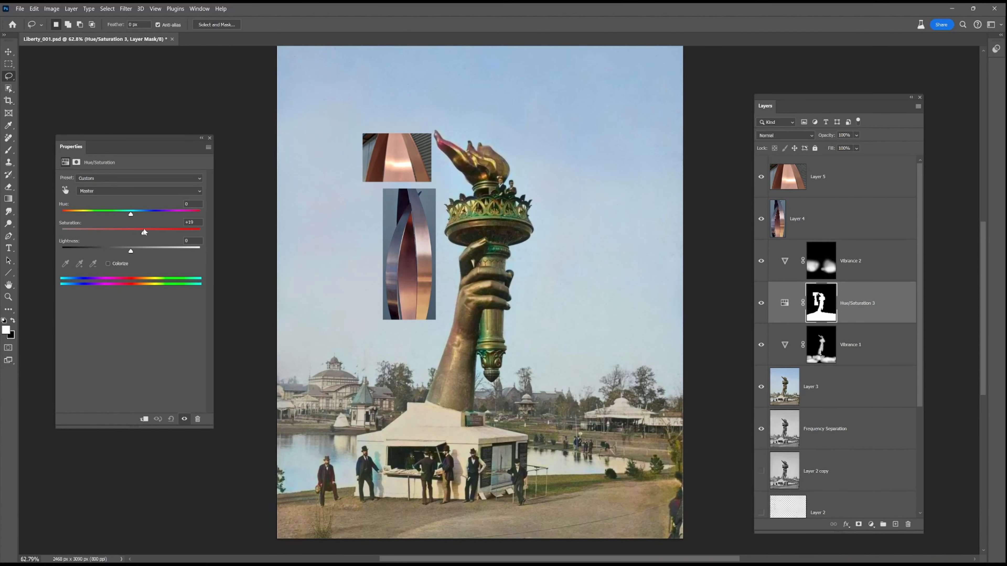
pyautogui.click(770, 304)
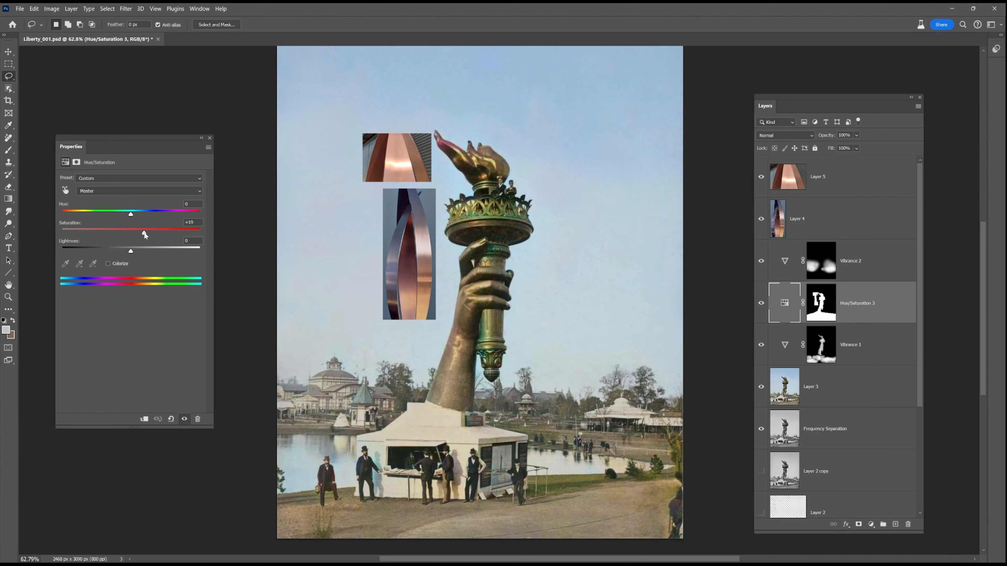
# Step: Refine the Hue/Saturation 3 layer mask around the arm and torch with the Brush tool at varying sizes
pyautogui.click(76, 163)
pyautogui.press('b')
pyautogui.press(']')
pyautogui.press(']')
pyautogui.press(']')
pyautogui.press(']')
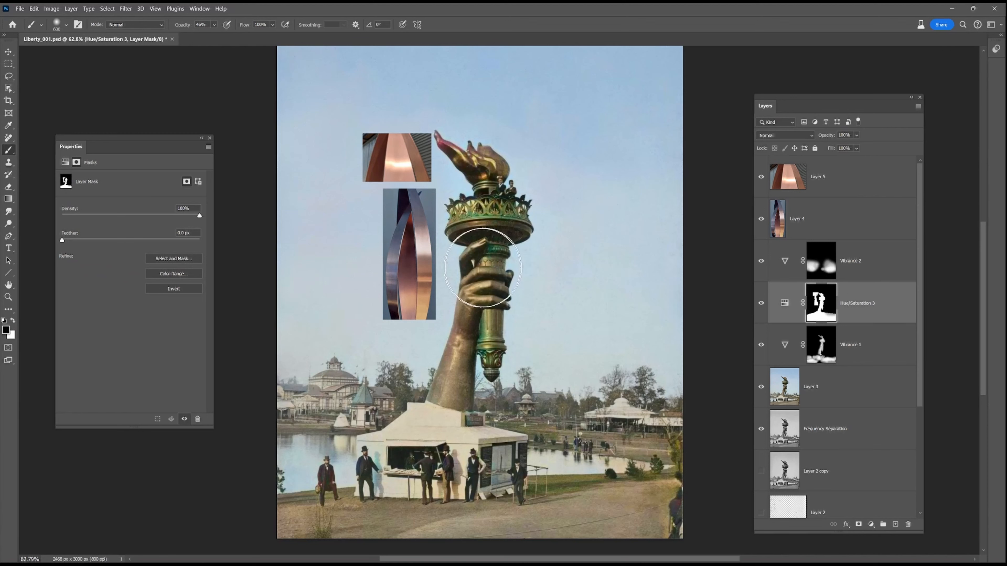
pyautogui.press('[')
pyautogui.press('[')
pyautogui.press('[')
pyautogui.press('[')
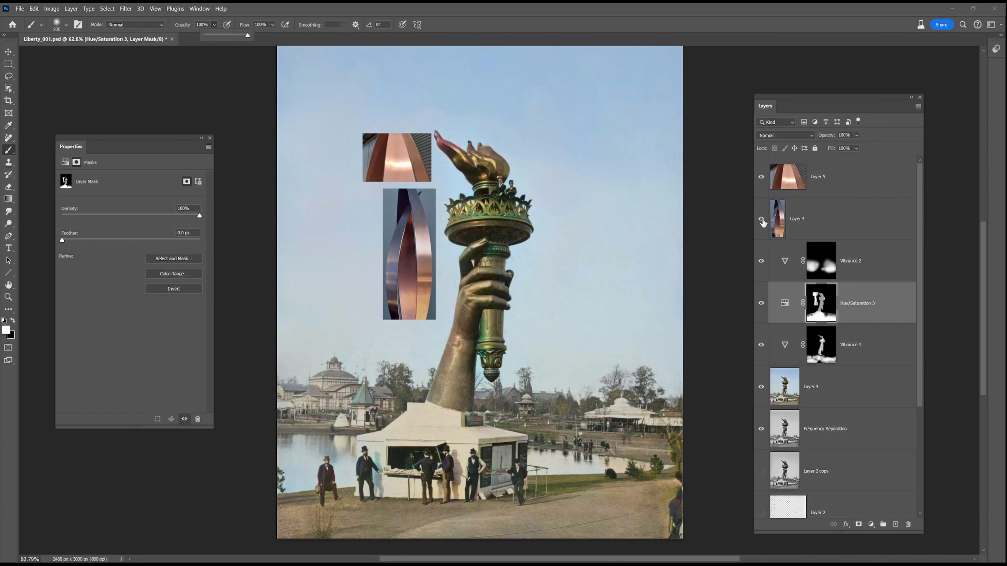
# Step: With Layers 4 and 5 hidden, select only the arm and torch on Layer 3 and add a masked Hue/Saturation adjustment layer
pyautogui.moveTo(764, 225); pyautogui.dragTo(762, 177)
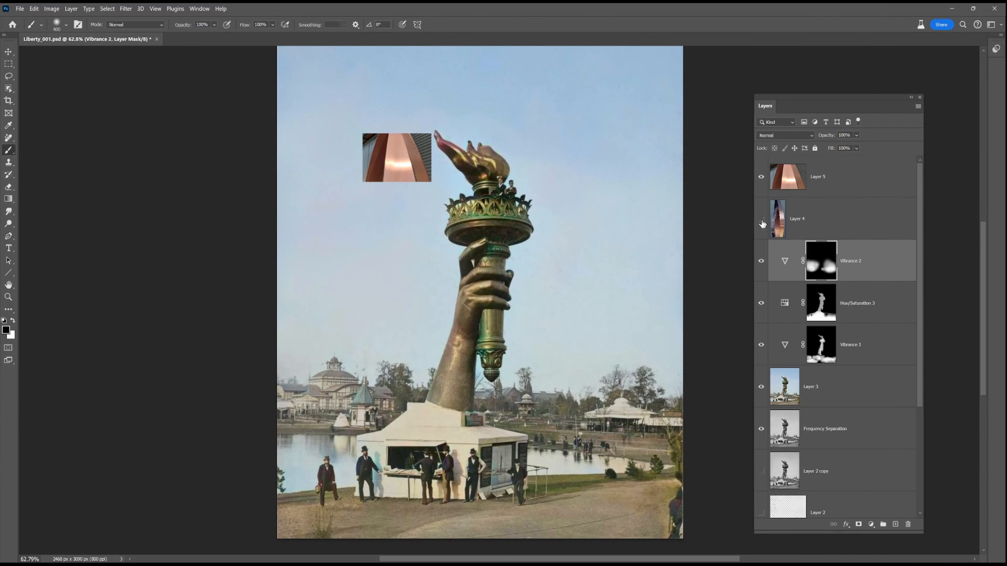
pyautogui.click(854, 394)
pyautogui.click(107, 8)
pyautogui.click(139, 117)
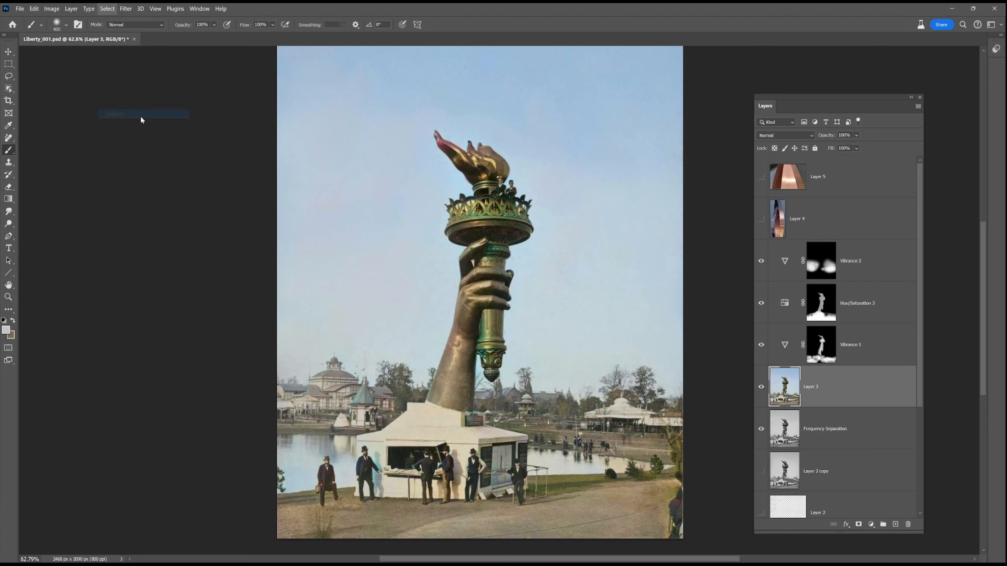
pyautogui.press('m')
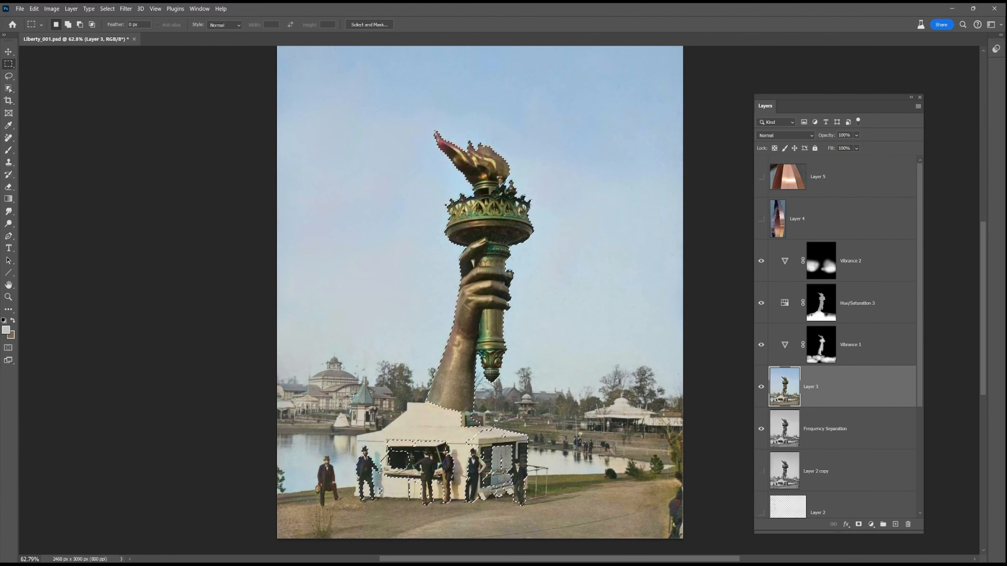
pyautogui.moveTo(316, 519); pyautogui.dragTo(551, 412)
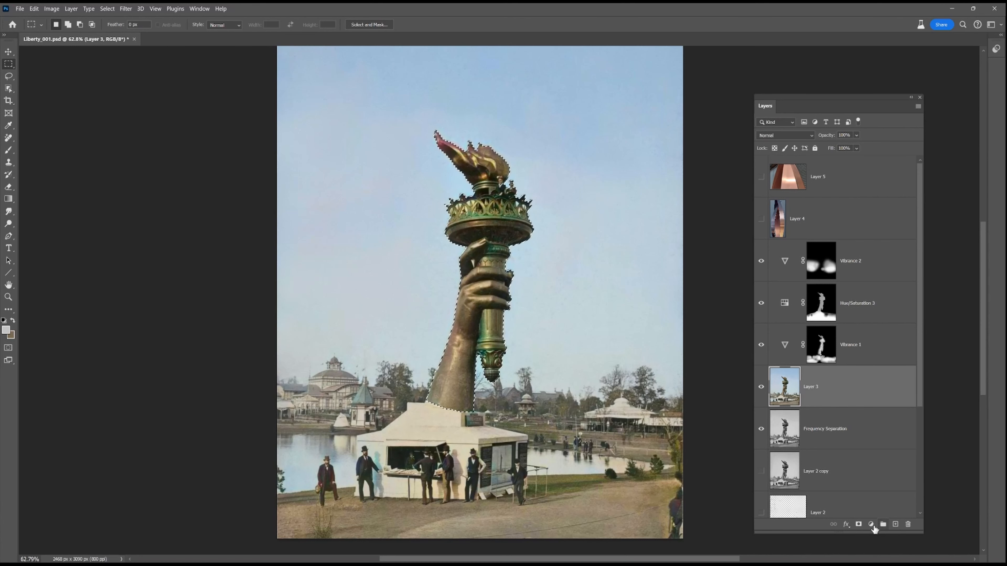
pyautogui.click(871, 525)
pyautogui.click(895, 433)
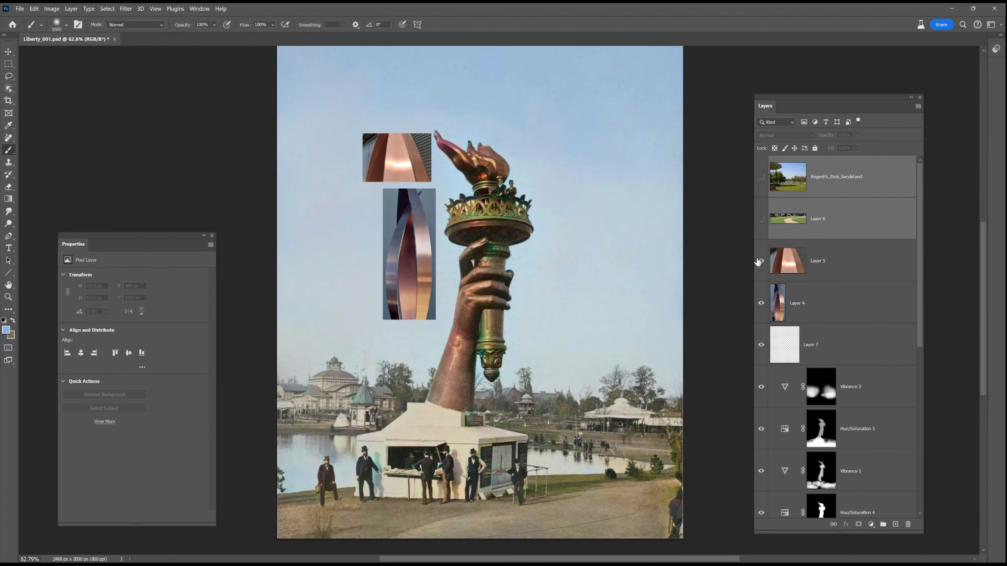
# Step: Show the park photo with the copper references hidden, delete Layer 6, and move the park photo down over the kiosk
pyautogui.moveTo(761, 260); pyautogui.dragTo(761, 303)
pyautogui.click(761, 177)
pyautogui.moveTo(416, 464); pyautogui.dragTo(446, 495)
pyautogui.click(908, 524)
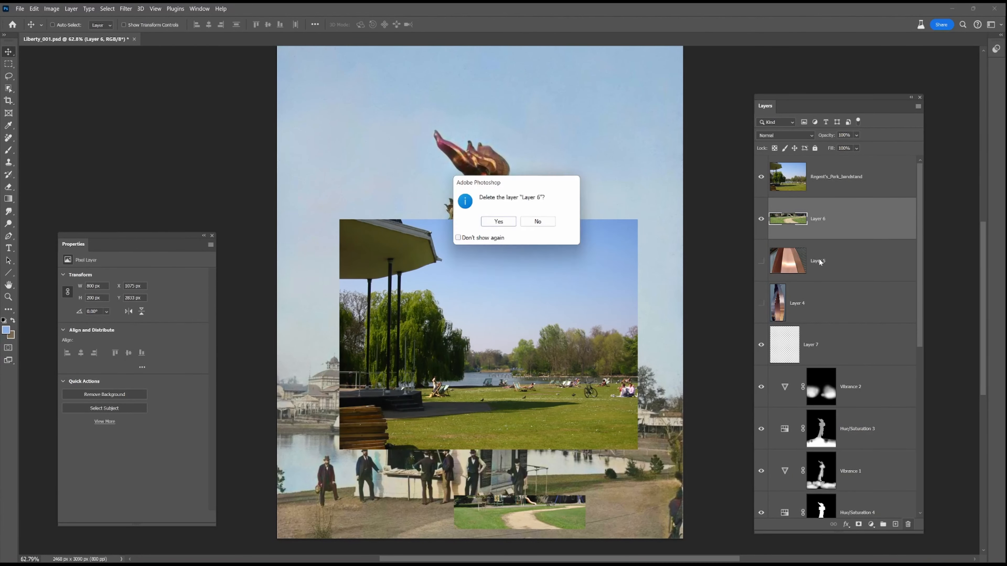
pyautogui.click(510, 221)
pyautogui.moveTo(528, 298); pyautogui.dragTo(561, 375)
# Step: Load the arm selection from the Hue/Saturation 4 mask and add a layer above Layer 5 whose inverted mask excludes the arm
pyautogui.keyDown('ctrl'); pyautogui.click(823, 474); pyautogui.keyUp('ctrl')
pyautogui.click(853, 205)
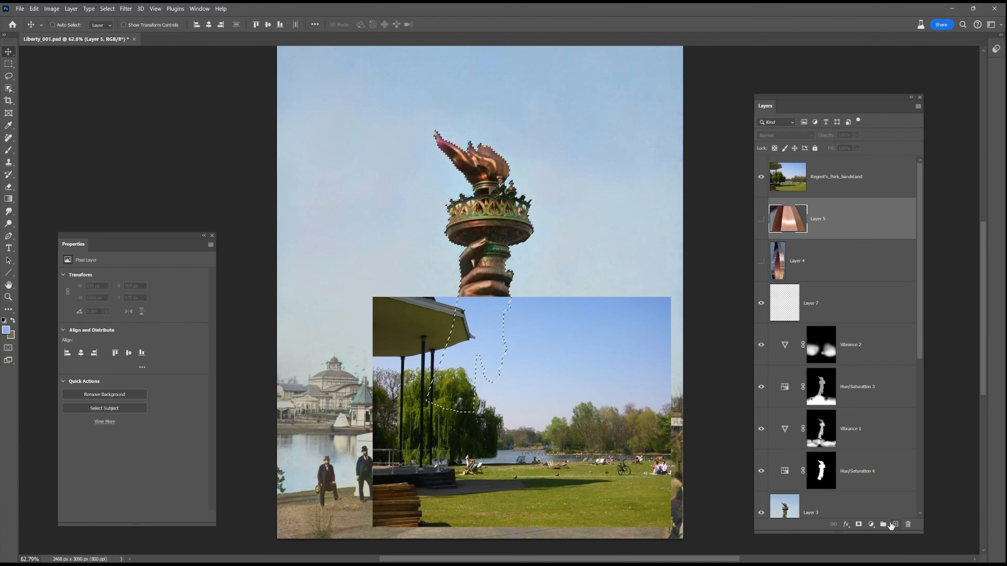
pyautogui.click(895, 524)
pyautogui.click(858, 525)
pyautogui.hotkey('ctrl', 'i')
pyautogui.click(794, 220)
# Step: Set the new layer to Color blending, paint the sky with blue sampled from the park photo, and hide that photo
pyautogui.click(785, 136)
pyautogui.click(768, 387)
pyautogui.press('b')
pyautogui.keyDown('alt'); pyautogui.click(515, 302); pyautogui.keyUp('alt')
pyautogui.moveTo(654, 110); pyautogui.dragTo(282, 195)
pyautogui.click(761, 176)
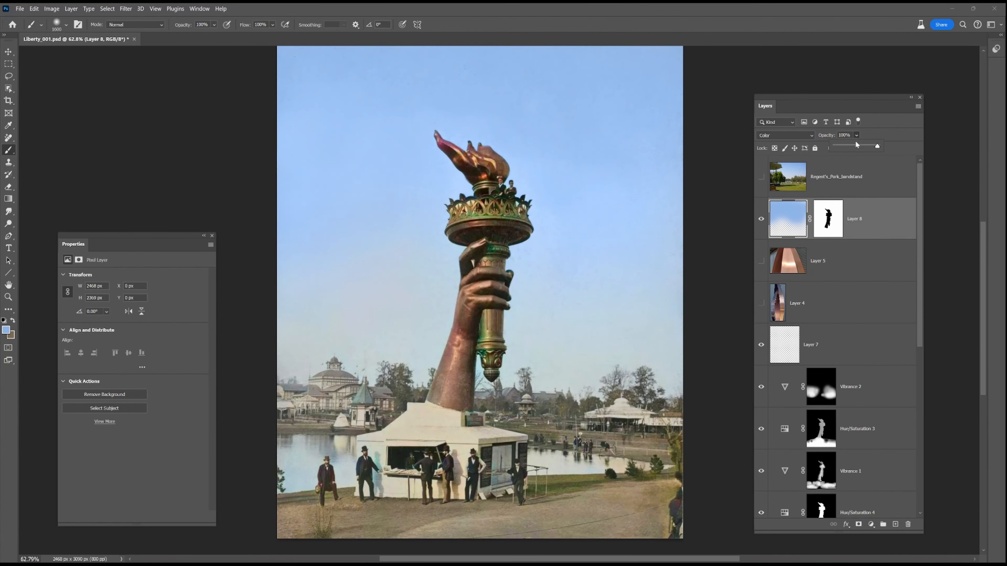
# Step: Lower Layer 8's opacity strongly, extend the blue tint downward with a smaller brush, and compare the image with and without the layer
pyautogui.moveTo(853, 148); pyautogui.dragTo(845, 148)
pyautogui.press('[')
pyautogui.press('[')
pyautogui.press('[')
pyautogui.press('[')
pyautogui.press('[')
pyautogui.press('[')
pyautogui.press('[')
pyautogui.press('[')
pyautogui.press('[')
pyautogui.press('[')
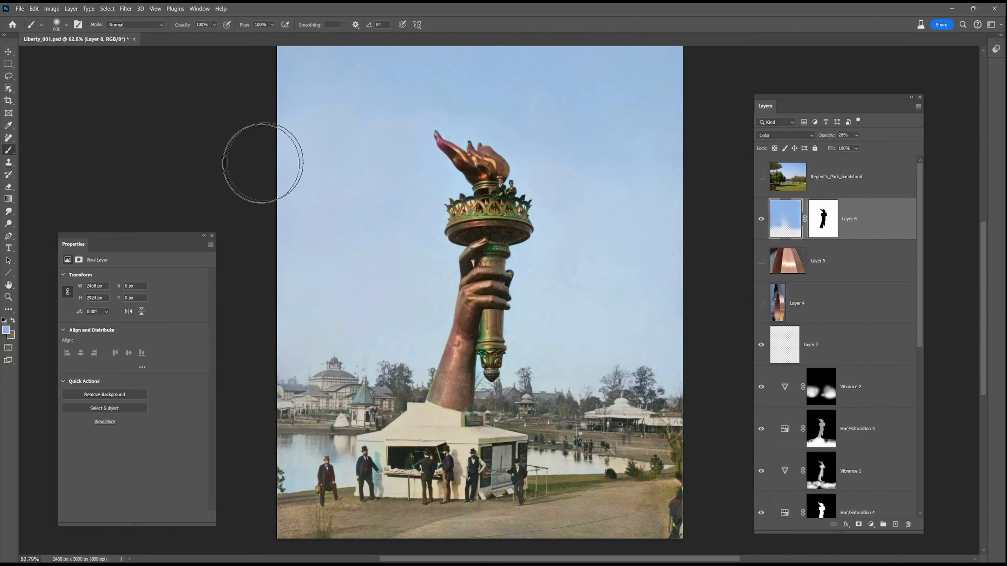
pyautogui.click(762, 219)
pyautogui.click(761, 219)
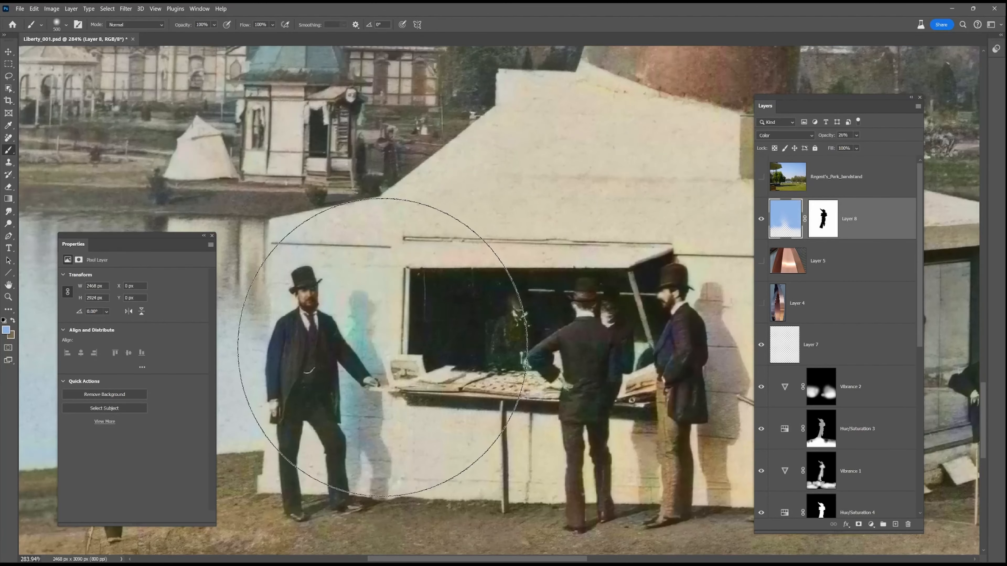
# Step: Add a new Color-mode layer and paint with a small brush over the cyan shadow beside the man at the counter's end
pyautogui.press('[')
pyautogui.press('[')
pyautogui.press('[')
pyautogui.press('[')
pyautogui.press('[')
pyautogui.press('[')
pyautogui.press('[')
pyautogui.press('[')
pyautogui.press('[')
pyautogui.press('[')
pyautogui.press('[')
pyautogui.press('[')
pyautogui.press('[')
pyautogui.press('[')
pyautogui.press('[')
pyautogui.press('[')
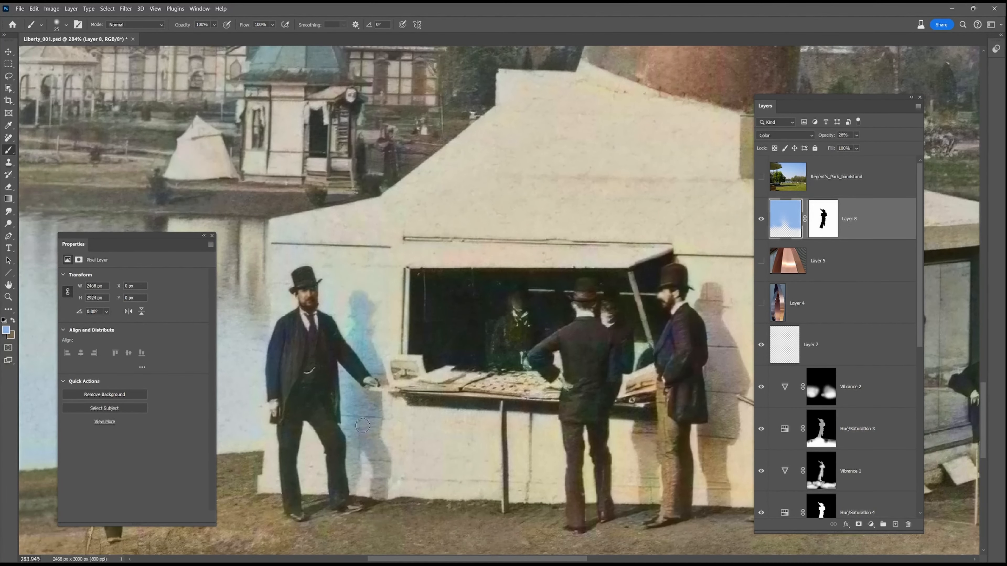
pyautogui.click(896, 524)
pyautogui.moveTo(362, 396); pyautogui.dragTo(372, 427)
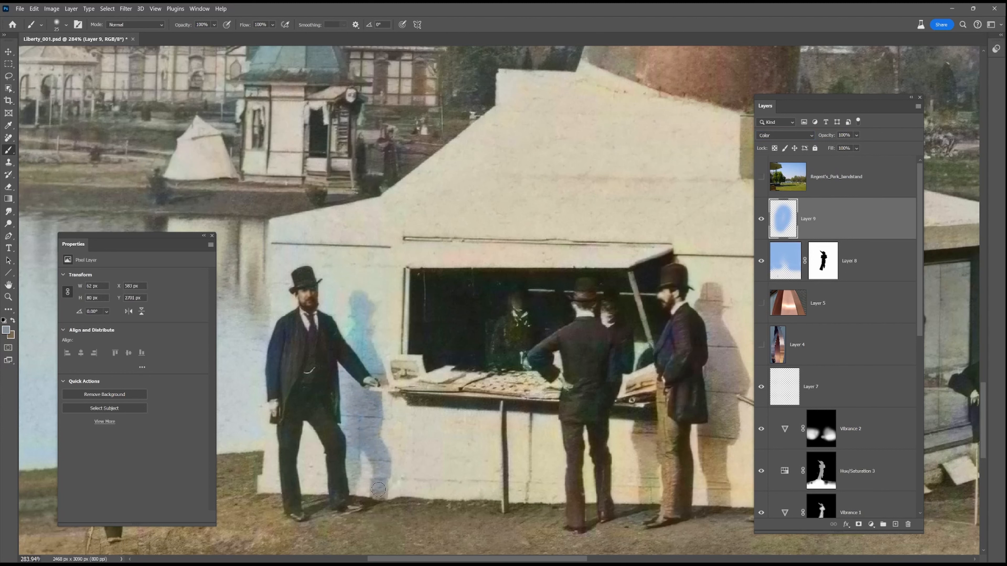
pyautogui.moveTo(383, 474); pyautogui.dragTo(374, 373)
pyautogui.moveTo(355, 332); pyautogui.dragTo(361, 304)
# Step: Sample a neutral shadow color from the wall, set the brush opacity to 23%, and even out the shadow tints with a larger brush
pyautogui.keyDown('alt'); pyautogui.click(713, 448); pyautogui.keyUp('alt')
pyautogui.click(213, 25)
pyautogui.moveTo(238, 36); pyautogui.dragTo(206, 36)
pyautogui.press(']')
pyautogui.press(']')
pyautogui.press(']')
pyautogui.press(']')
pyautogui.press(']')
pyautogui.press(']')
pyautogui.moveTo(360, 397); pyautogui.dragTo(364, 410)
pyautogui.moveTo(360, 307); pyautogui.dragTo(353, 442)
pyautogui.click(707, 316)
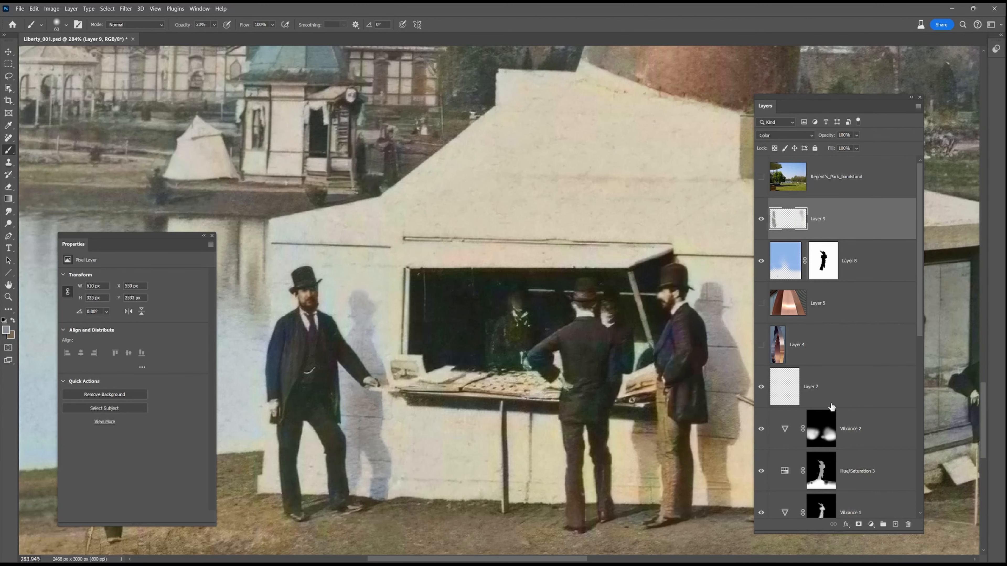
# Step: Neutralize the remaining color tints in the wall shadows behind the standing men and around the kiosk's sign, using a smaller brush
pyautogui.hscroll(3, 648, 492)
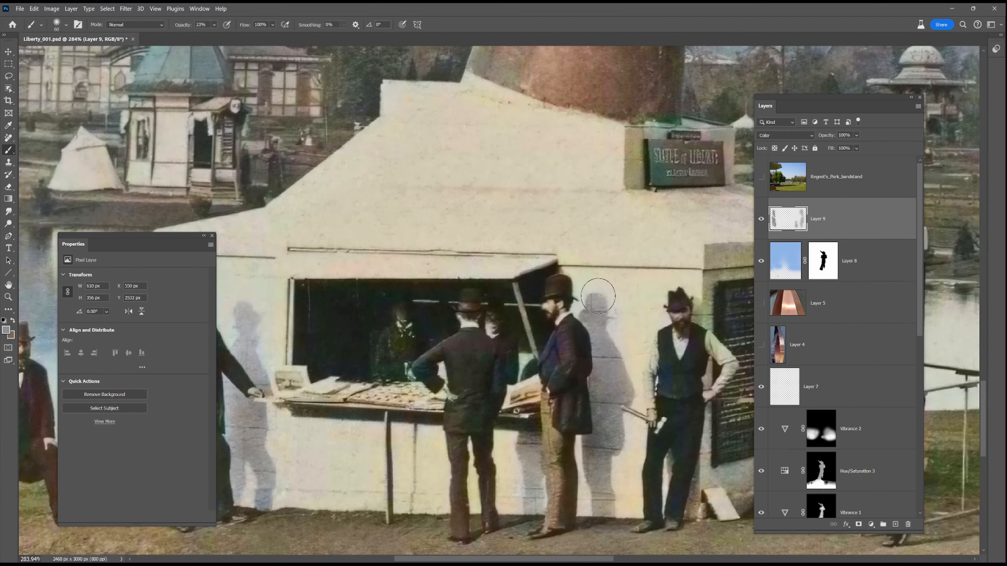
pyautogui.moveTo(692, 482); pyautogui.dragTo(663, 483)
pyautogui.press('[')
pyautogui.press('[')
pyautogui.press('[')
pyautogui.press('[')
pyautogui.press('[')
pyautogui.press('[')
pyautogui.hscroll(3, 666, 514)
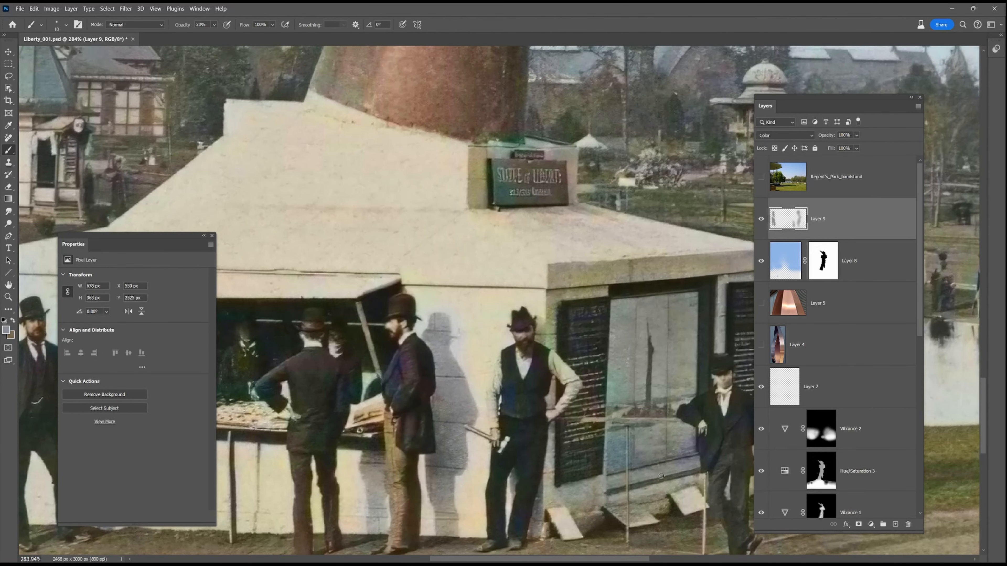
pyautogui.hscroll(3, 563, 511)
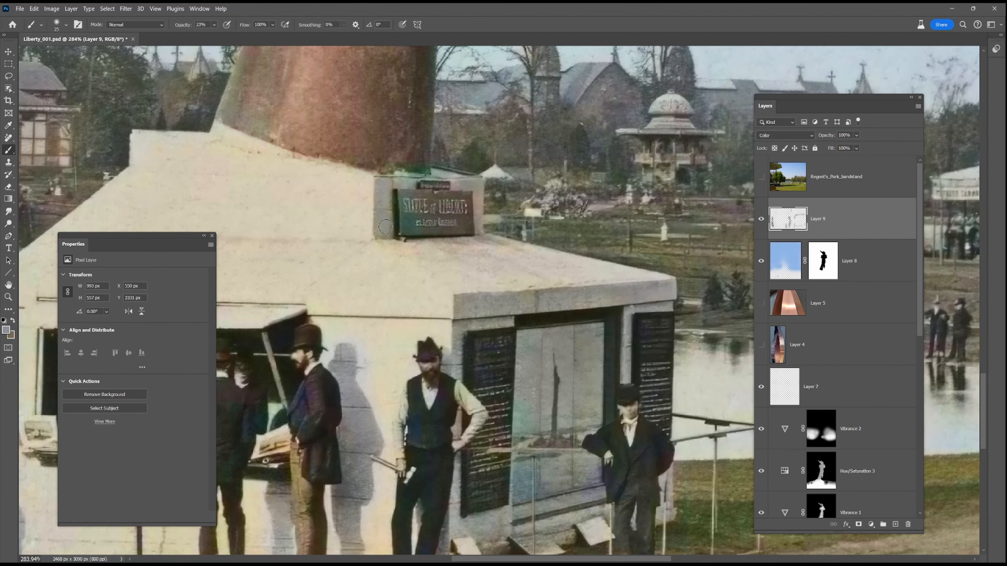
pyautogui.scroll(-5, 581, 356)
pyautogui.moveTo(381, 344); pyautogui.dragTo(398, 340)
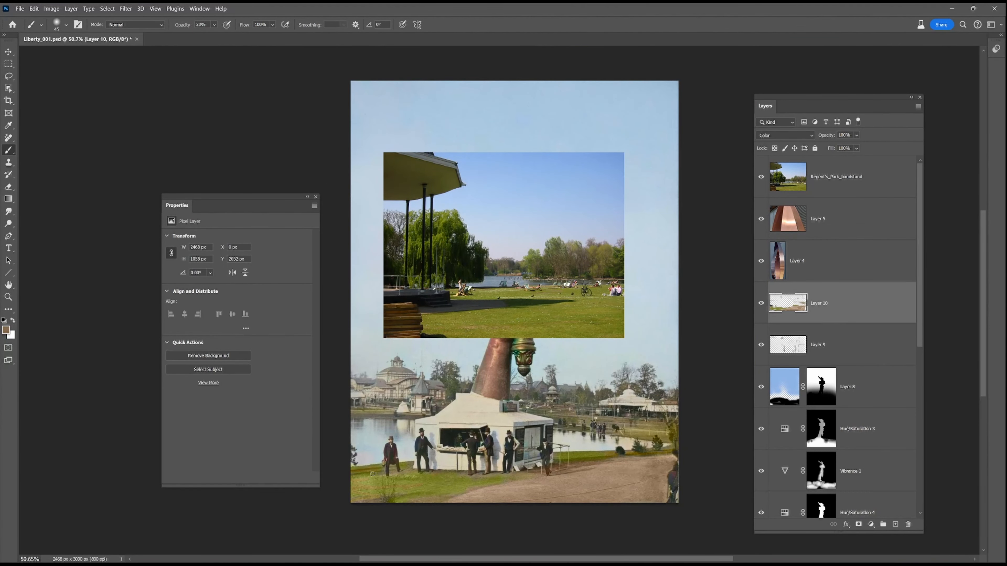
# Step: On Layer 10, sample ground and greenery colors from the image and park photo, adjust the brush opacity, and tint the far bank
pyautogui.keyDown('alt'); pyautogui.click(501, 496); pyautogui.keyUp('alt')
pyautogui.keyDown('alt'); pyautogui.click(420, 332); pyautogui.keyUp('alt')
pyautogui.keyDown('alt'); pyautogui.click(418, 334); pyautogui.keyUp('alt')
pyautogui.keyDown('alt'); pyautogui.click(520, 274); pyautogui.keyUp('alt')
pyautogui.keyDown('alt'); pyautogui.click(502, 290); pyautogui.keyUp('alt')
pyautogui.keyDown('alt'); pyautogui.click(520, 284); pyautogui.keyUp('alt')
pyautogui.click(214, 24)
pyautogui.click(228, 35)
pyautogui.click(600, 420)
# Step: Set the brush opacity to 54%, sample more colors from the park photo, lakeshore and foreground for tinting the landscape, and hide the park photo
pyautogui.keyDown('alt'); pyautogui.click(632, 442); pyautogui.keyUp('alt')
pyautogui.press('5')
pyautogui.press('4')
pyautogui.keyDown('alt'); pyautogui.click(477, 304); pyautogui.keyUp('alt')
pyautogui.keyDown('alt'); pyautogui.click(522, 283); pyautogui.keyUp('alt')
pyautogui.keyDown('alt'); pyautogui.click(513, 274); pyautogui.keyUp('alt')
pyautogui.keyDown('alt'); pyautogui.click(497, 262); pyautogui.keyUp('alt')
pyautogui.keyDown('alt'); pyautogui.click(610, 456); pyautogui.keyUp('alt')
pyautogui.keyDown('alt'); pyautogui.click(601, 457); pyautogui.keyUp('alt')
pyautogui.keyDown('alt'); pyautogui.click(591, 454); pyautogui.keyUp('alt')
pyautogui.keyDown('alt'); pyautogui.click(584, 457); pyautogui.keyUp('alt')
pyautogui.keyDown('alt'); pyautogui.click(376, 499); pyautogui.keyUp('alt')
pyautogui.keyDown('alt'); pyautogui.click(399, 433); pyautogui.keyUp('alt')
pyautogui.click(761, 176)
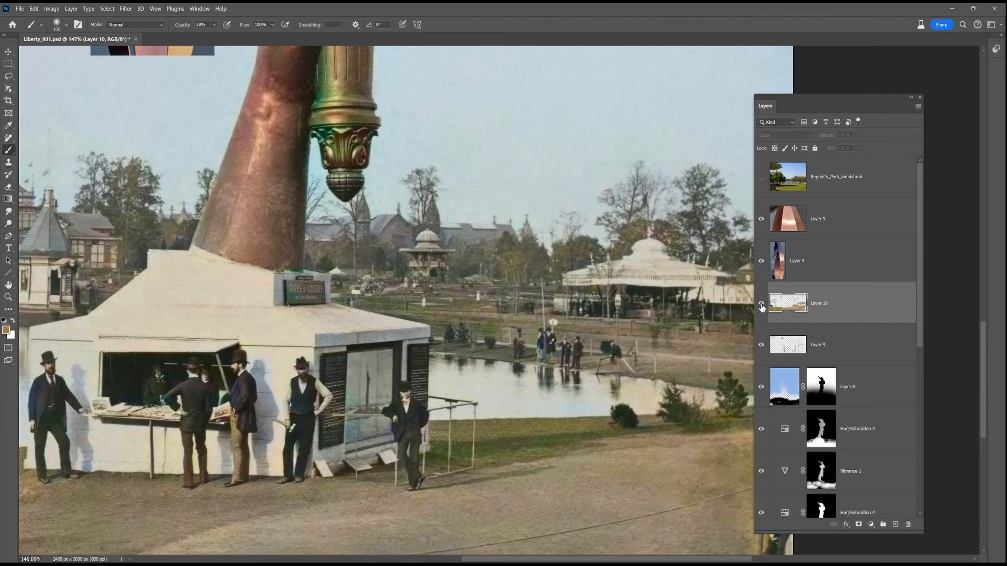
# Step: Compare the landscape with and without Layer 10's tinting by toggling the layer's visibility
pyautogui.click(761, 304)
pyautogui.click(761, 305)
pyautogui.moveTo(575, 440); pyautogui.dragTo(442, 348)
pyautogui.click(761, 305)
pyautogui.moveTo(32, 293); pyautogui.dragTo(523, 328)
pyautogui.click(762, 305)
pyautogui.click(762, 305)
pyautogui.click(762, 305)
pyautogui.click(762, 305)
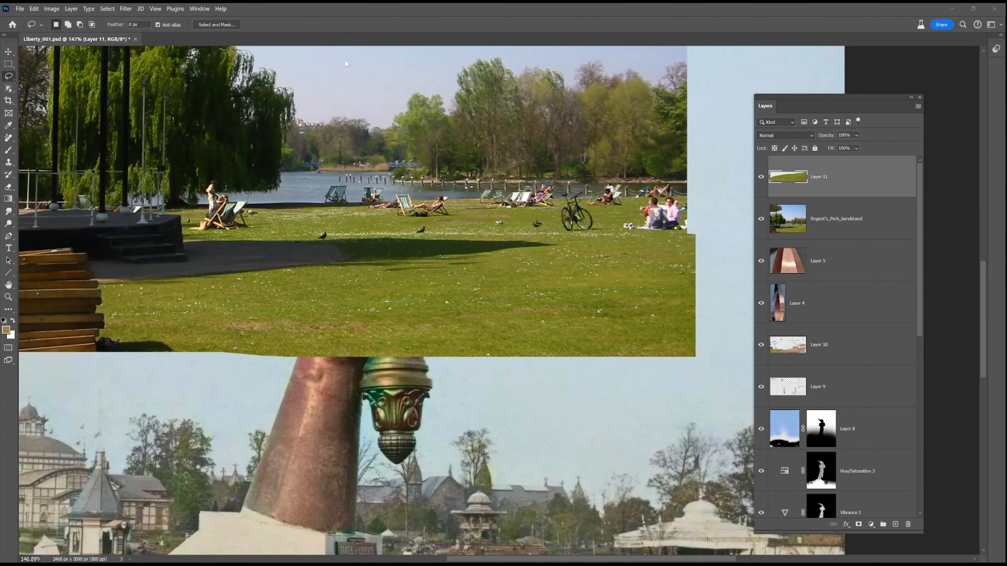
# Step: Move the grass patch on Layer 11 from the park photo down over the foreground lawn beside the kiosk
pyautogui.click(34, 9)
pyautogui.press('Escape')
pyautogui.press('v')
pyautogui.moveTo(337, 297); pyautogui.dragTo(192, 549)
pyautogui.moveTo(192, 549); pyautogui.dragTo(467, 210)
pyautogui.moveTo(703, 212); pyautogui.dragTo(533, 442)
# Step: Flip the grass patch horizontally, reposition it over the foreground lawn, and place Layer 11 below Layer 4
pyautogui.click(34, 8)
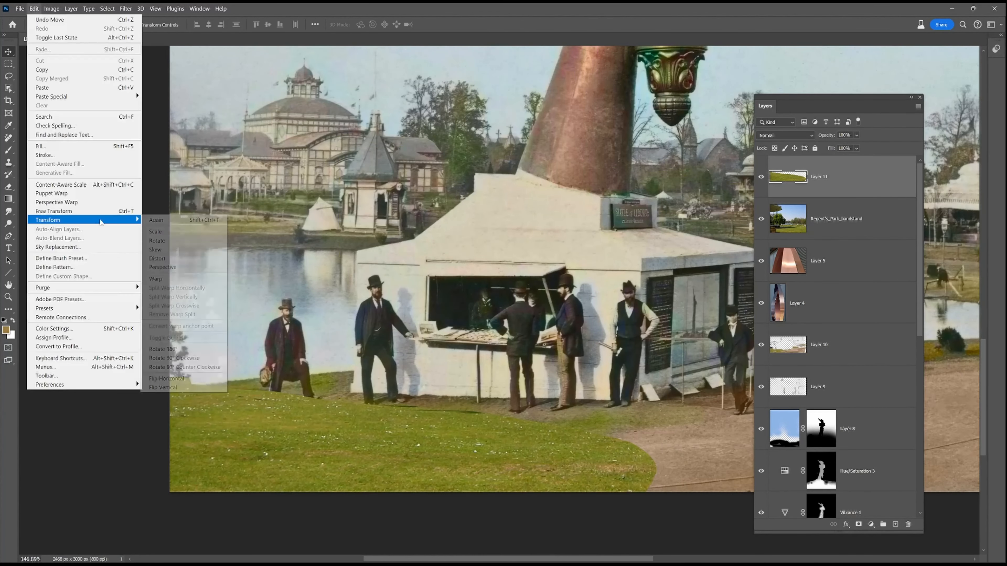
pyautogui.moveTo(76, 220)
pyautogui.click(170, 378)
pyautogui.moveTo(452, 472); pyautogui.dragTo(371, 473)
pyautogui.moveTo(859, 179); pyautogui.dragTo(843, 325)
# Step: Add an inverted black mask to Layer 11 and paint white at 100% opacity to reveal grass at the lawn's lower-left corner
pyautogui.click(858, 524)
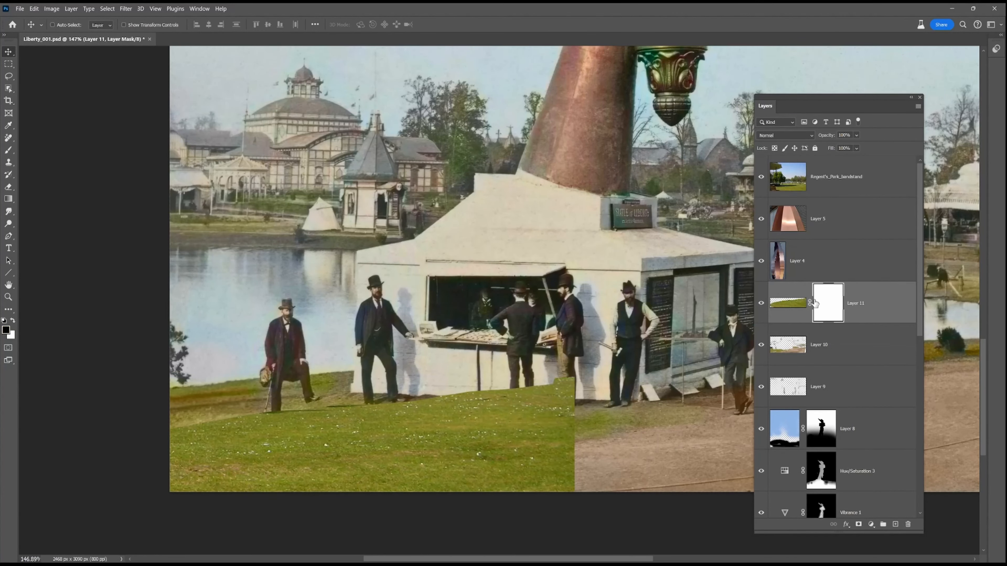
pyautogui.hotkey('ctrl', 'i')
pyautogui.press('b')
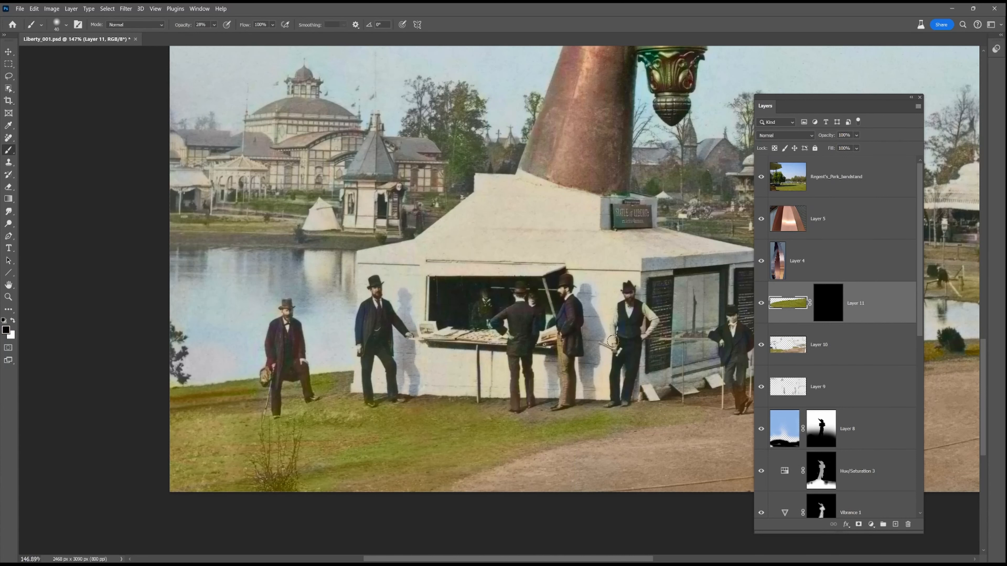
pyautogui.click(13, 322)
pyautogui.press('0')
pyautogui.moveTo(208, 442); pyautogui.dragTo(177, 454)
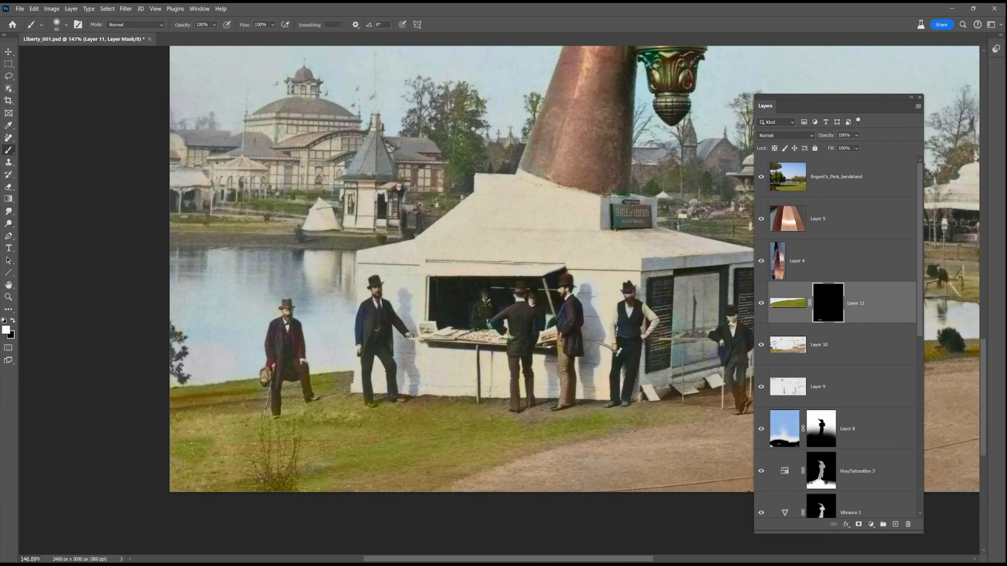
# Step: Enlarge the mask brush and set its opacity to 59%
pyautogui.press(']')
pyautogui.press(']')
pyautogui.press(']')
pyautogui.click(214, 24)
pyautogui.moveTo(237, 36); pyautogui.dragTo(217, 36)
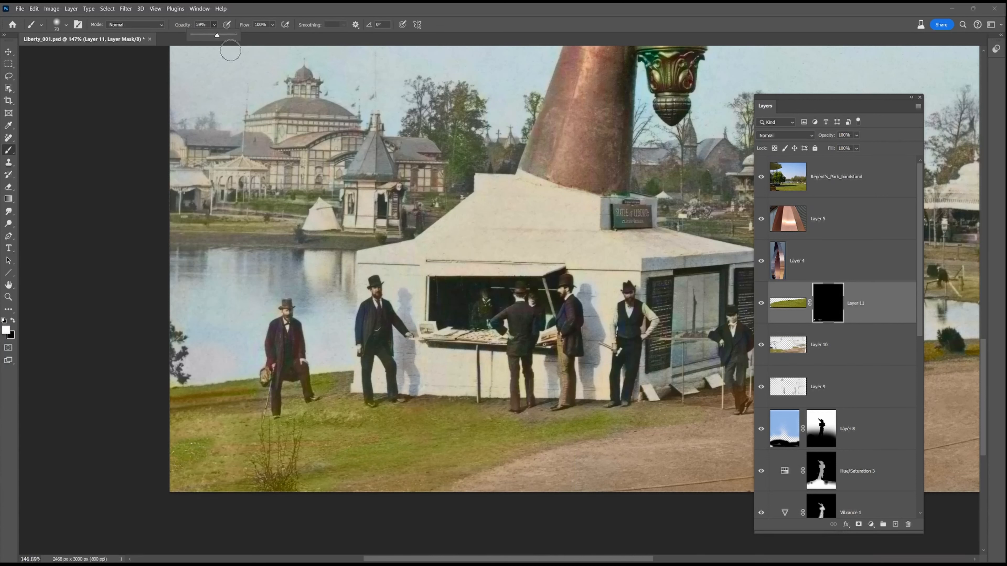
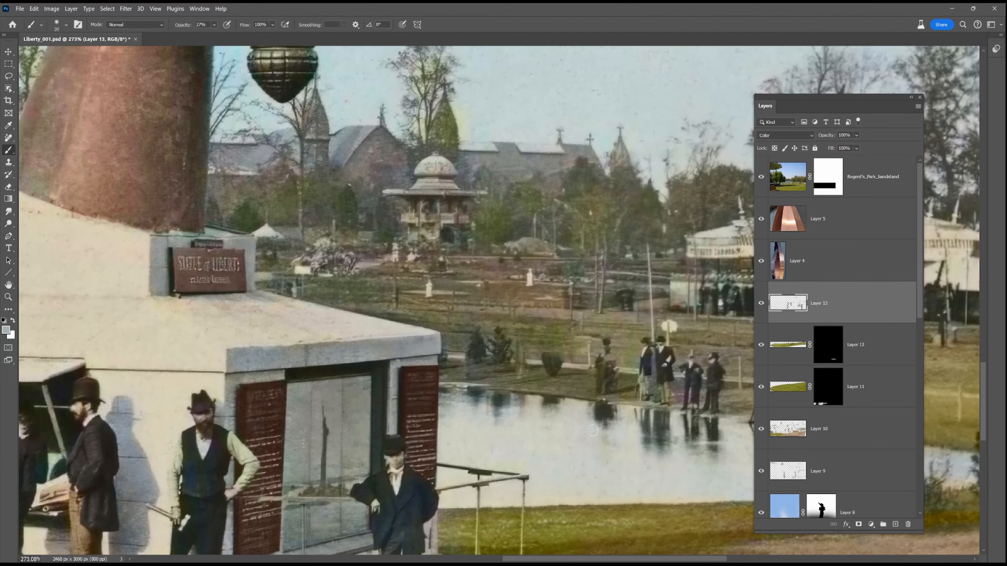
# Step: On Layer 13, sample shoreline and bank colors and tint the far bank around the people by the water with a smaller brush
pyautogui.keyDown('alt'); pyautogui.click(631, 387); pyautogui.keyUp('alt')
pyautogui.moveTo(678, 392); pyautogui.dragTo(679, 385)
pyautogui.press('[')
pyautogui.press('[')
pyautogui.press('[')
pyautogui.press('[')
pyautogui.keyDown('alt'); pyautogui.click(732, 416); pyautogui.keyUp('alt')
pyautogui.moveTo(437, 385); pyautogui.dragTo(262, 371)
pyautogui.moveTo(579, 396)
pyautogui.mouseDown()
pyautogui.moveTo(634, 401)
pyautogui.moveTo(700, 373)
pyautogui.mouseUp()
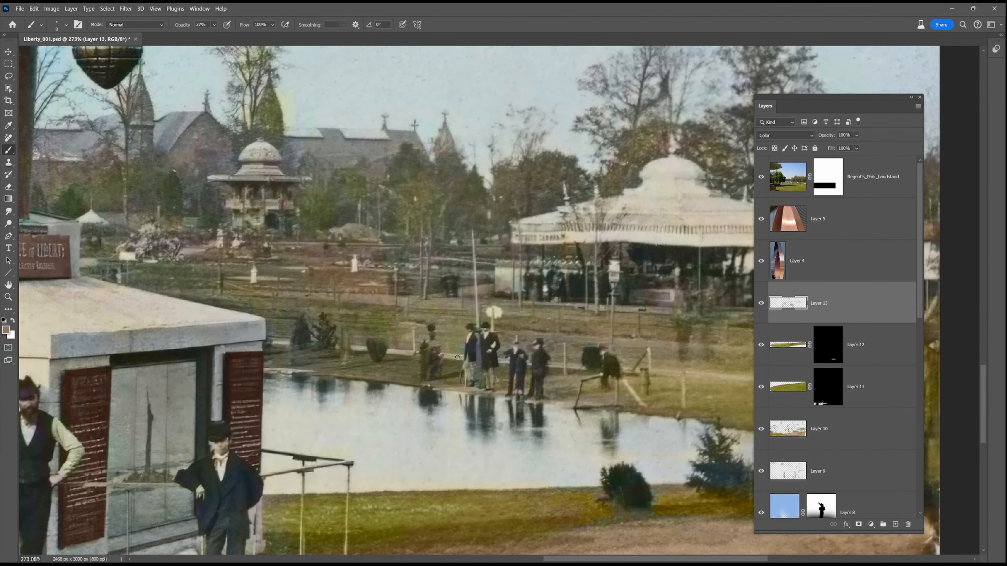
# Step: Sample shrub green and foreground earth colors with a larger brush for tinting the far bank behind the pond
pyautogui.keyDown('alt'); pyautogui.click(368, 325); pyautogui.keyUp('alt')
pyautogui.press(']')
pyautogui.press(']')
pyautogui.press(']')
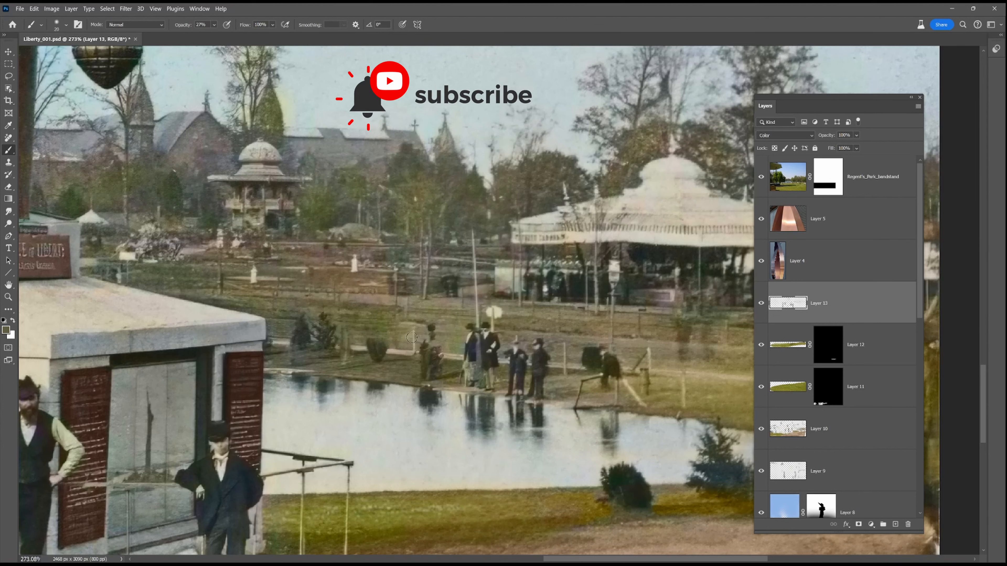
pyautogui.keyDown('alt'); pyautogui.click(636, 524); pyautogui.keyUp('alt')
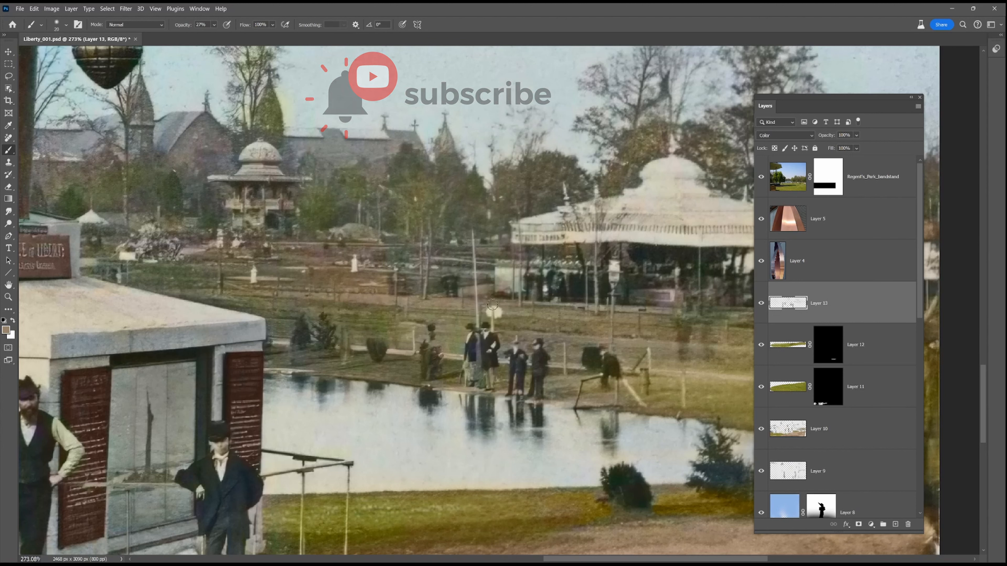
pyautogui.keyDown('alt'); pyautogui.click(369, 324); pyautogui.keyUp('alt')
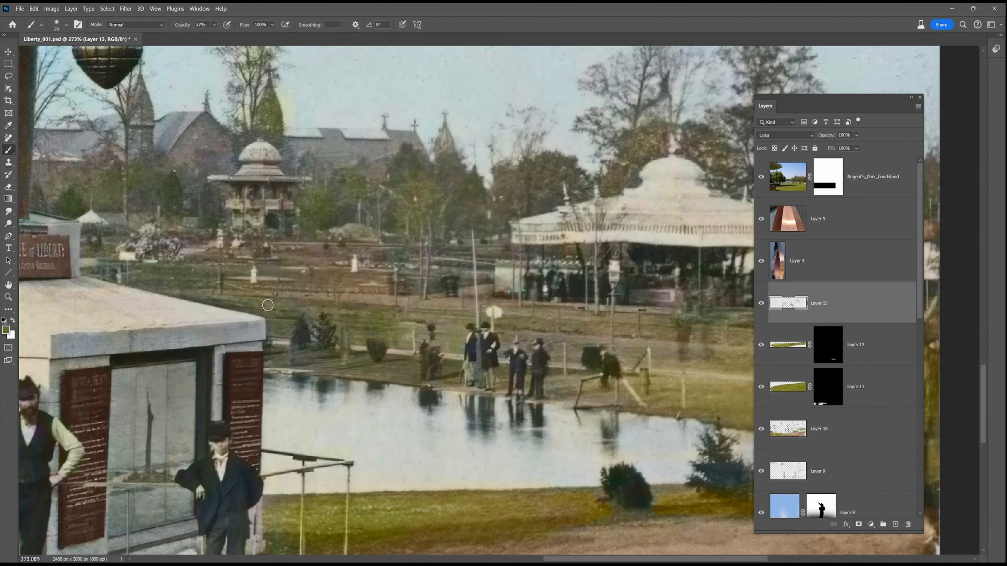
# Step: Sample bank and bush greens and tint the grass around the bushes on the pond's near shore
pyautogui.keyDown('alt'); pyautogui.click(669, 412); pyautogui.keyUp('alt')
pyautogui.keyDown('alt'); pyautogui.click(630, 510); pyautogui.keyUp('alt')
pyautogui.moveTo(631, 511); pyautogui.dragTo(528, 500)
pyautogui.moveTo(646, 490)
pyautogui.mouseDown()
pyautogui.moveTo(700, 488)
pyautogui.moveTo(680, 492)
pyautogui.mouseUp()
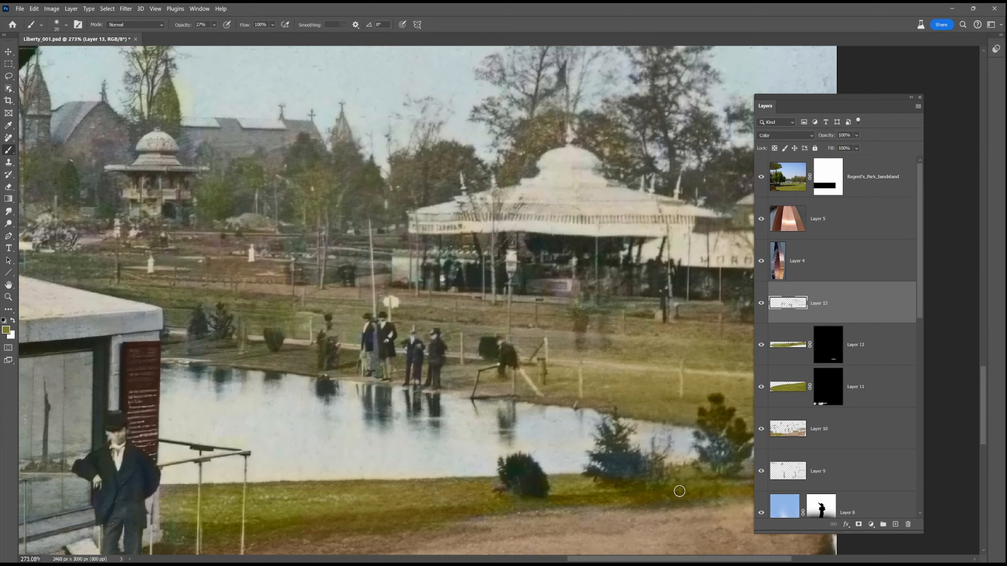
pyautogui.moveTo(749, 486); pyautogui.dragTo(506, 477)
# Step: Sample olive and green ground tones and tint the grassy bank in front of the round white pavilion
pyautogui.keyDown('alt'); pyautogui.click(422, 392); pyautogui.keyUp('alt')
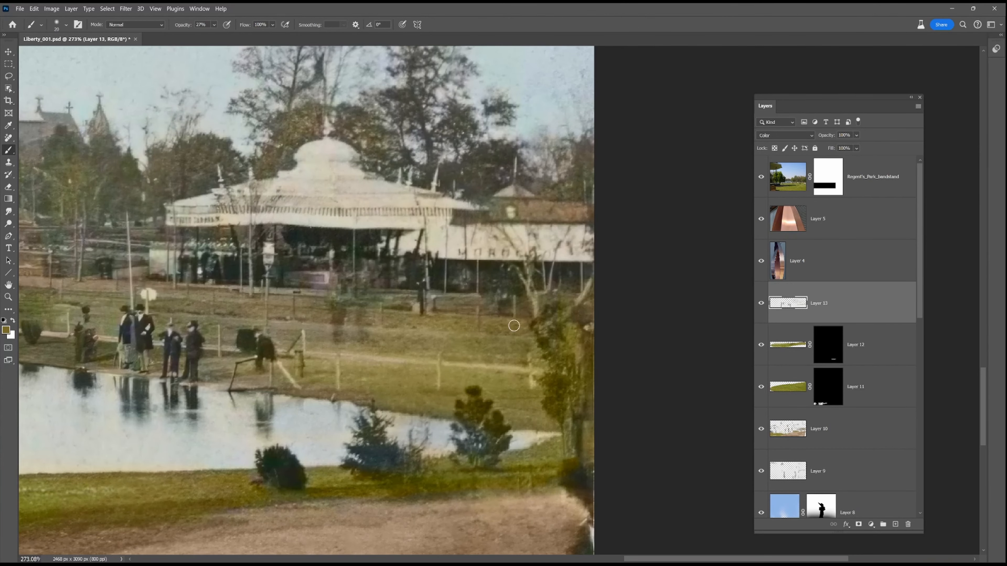
pyautogui.moveTo(254, 313); pyautogui.dragTo(382, 334)
pyautogui.keyDown('alt'); pyautogui.click(285, 343); pyautogui.keyUp('alt')
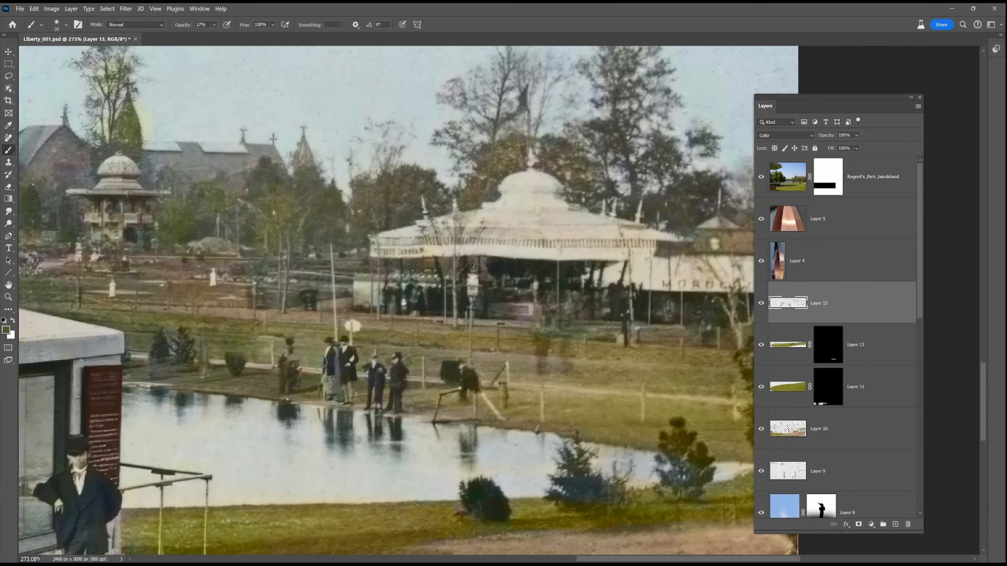
pyautogui.moveTo(232, 268); pyautogui.dragTo(362, 321)
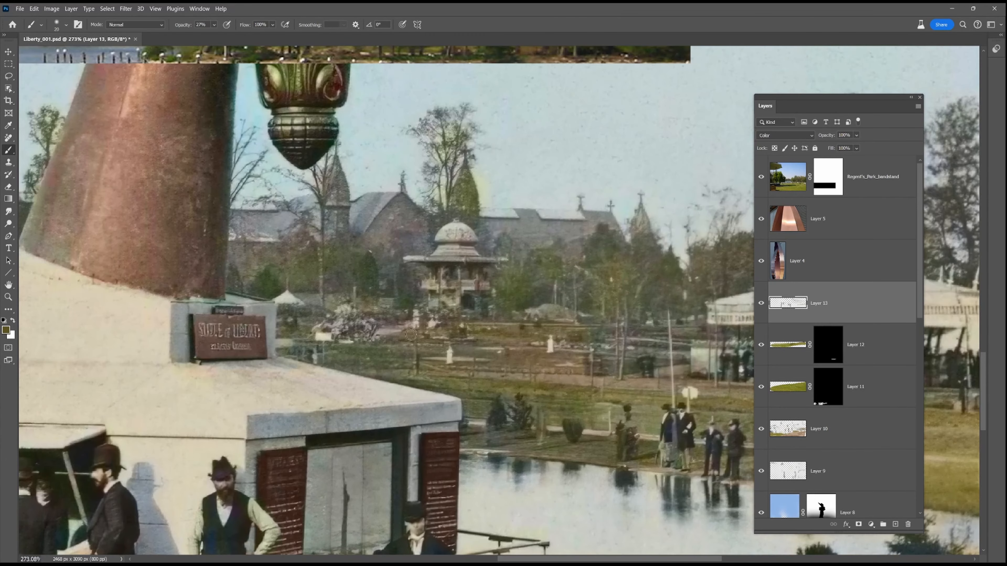
# Step: Set the brush opacity to 90% and tint the garden grounds behind the pond with colors sampled from the park photo's trees and shoreline
pyautogui.scroll(-3, 479, 360)
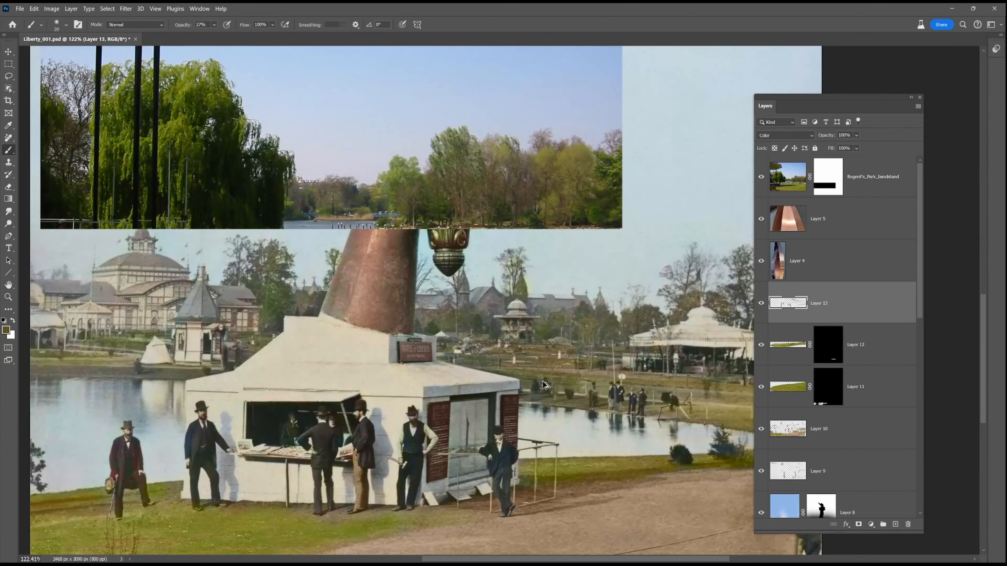
pyautogui.scroll(1, 454, 361)
pyautogui.hscroll(-5, 466, 314)
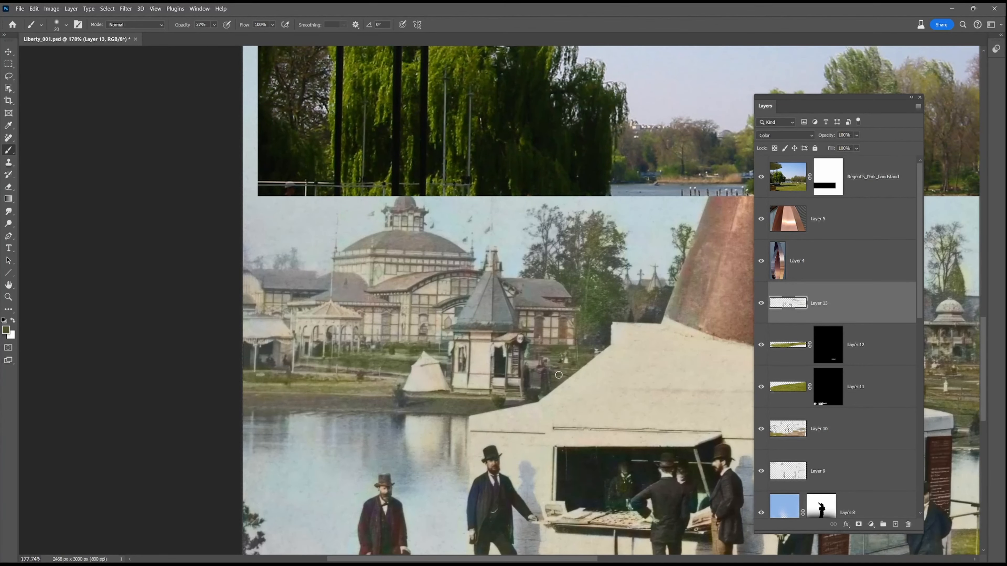
pyautogui.scroll(-2, 414, 325)
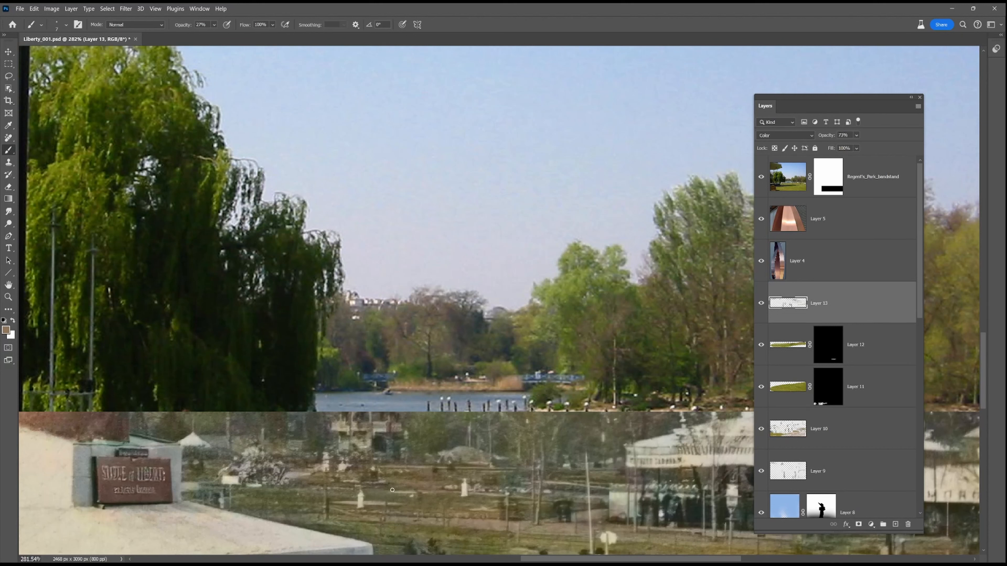
pyautogui.keyDown('alt'); pyautogui.click(702, 389); pyautogui.keyUp('alt')
pyautogui.press('9')
pyautogui.keyDown('alt'); pyautogui.click(510, 380); pyautogui.keyUp('alt')
pyautogui.moveTo(593, 533); pyautogui.dragTo(434, 491)
pyautogui.keyDown('alt'); pyautogui.click(578, 353); pyautogui.keyUp('alt')
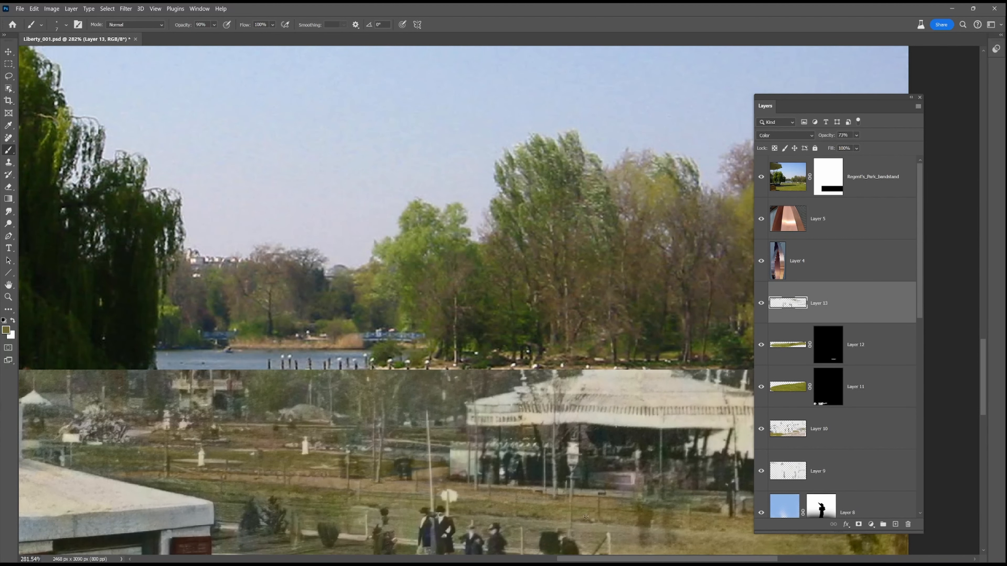
# Step: Tint the grass, path and fence area in front of the round white pavilion with sampled ground and shoreline colors
pyautogui.keyDown('alt'); pyautogui.click(609, 502); pyautogui.keyUp('alt')
pyautogui.moveTo(720, 508); pyautogui.dragTo(594, 495)
pyautogui.moveTo(419, 525); pyautogui.dragTo(457, 488)
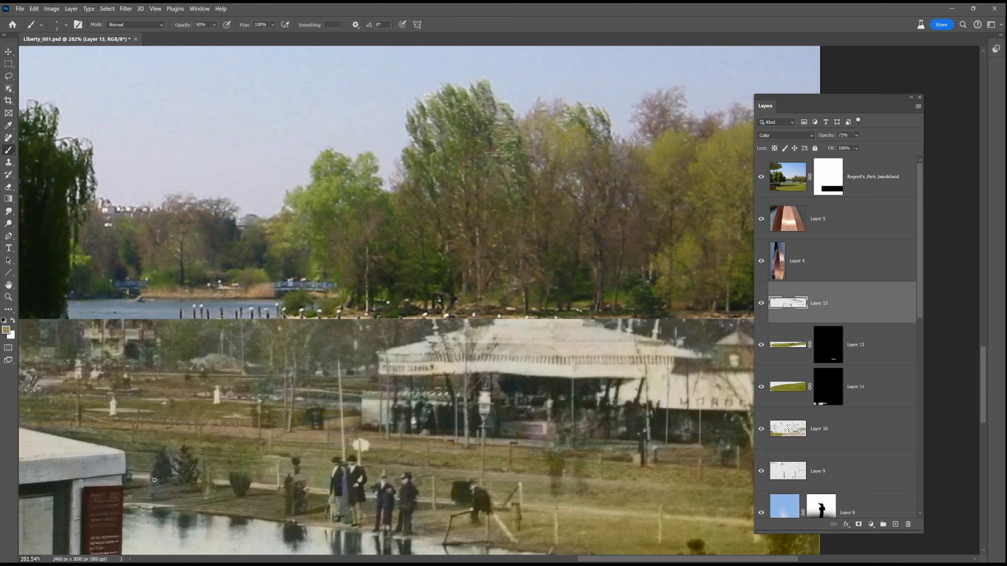
pyautogui.keyDown('alt'); pyautogui.click(291, 329); pyautogui.keyUp('alt')
pyautogui.moveTo(510, 535); pyautogui.dragTo(425, 477)
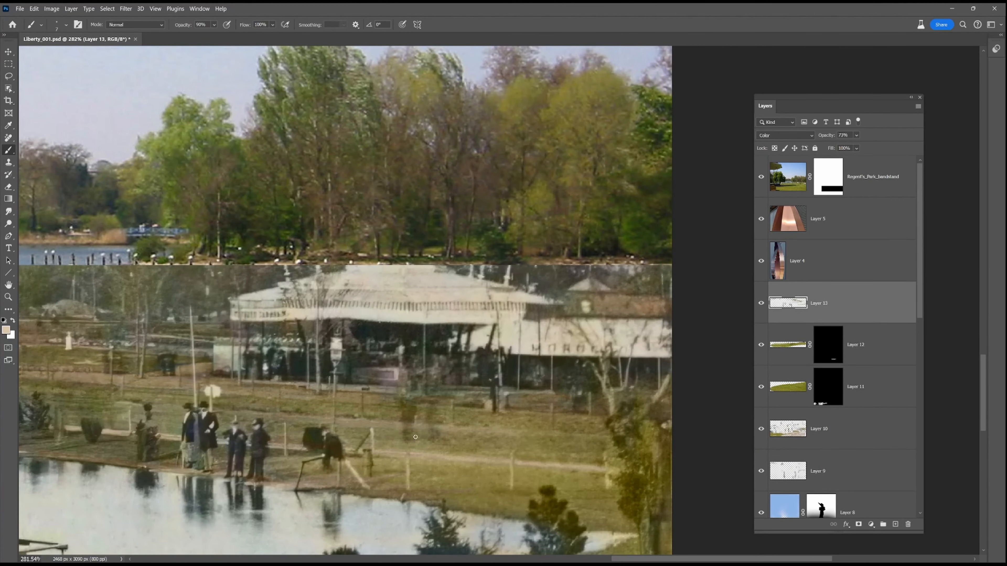
pyautogui.moveTo(249, 427); pyautogui.dragTo(487, 444)
pyautogui.moveTo(377, 423); pyautogui.dragTo(397, 427)
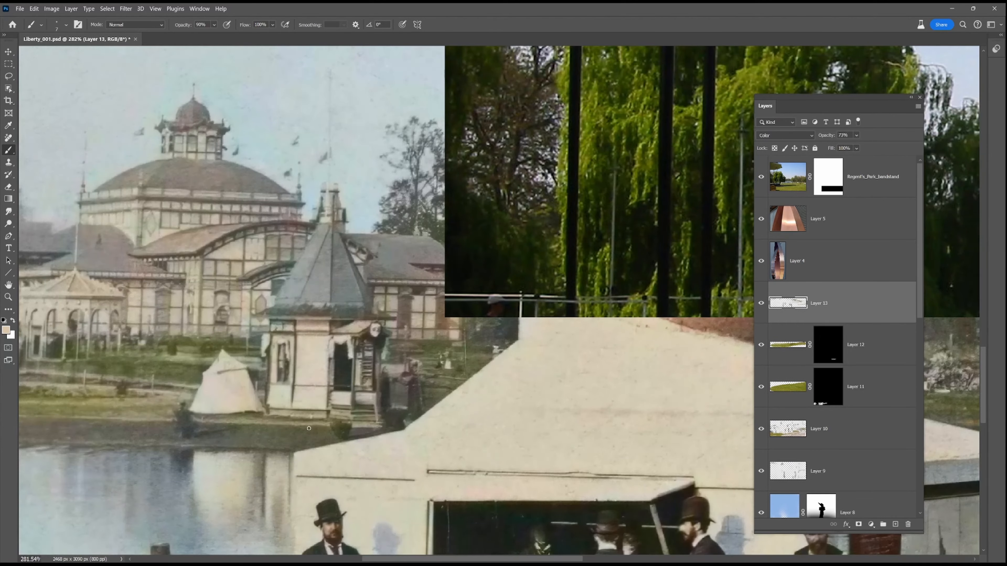
# Step: Sample a shrub green and tint the grassy bank below the domed exhibition hall and white tent
pyautogui.moveTo(169, 413); pyautogui.dragTo(359, 430)
pyautogui.keyDown('alt'); pyautogui.click(374, 411); pyautogui.keyUp('alt')
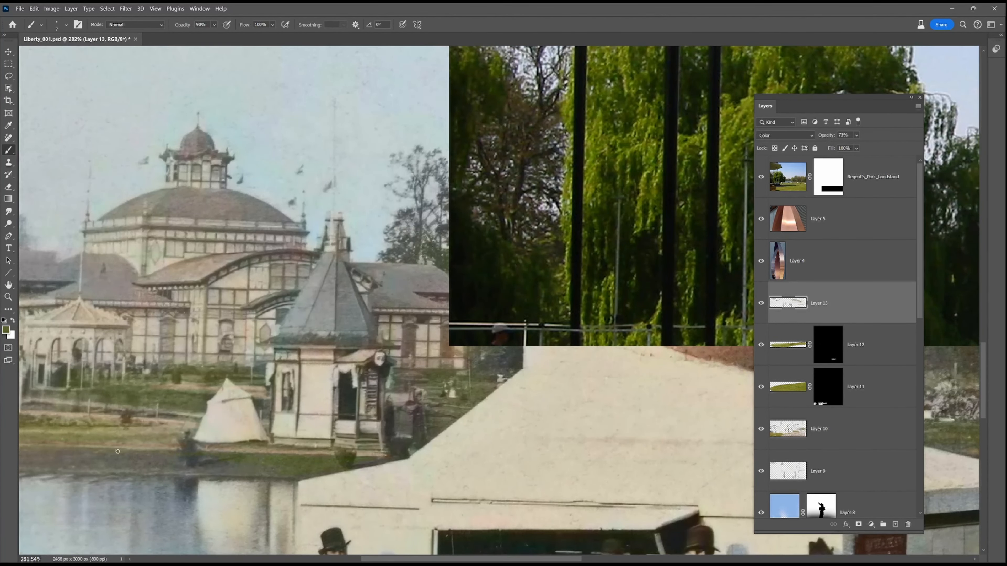
pyautogui.moveTo(117, 451); pyautogui.dragTo(209, 467)
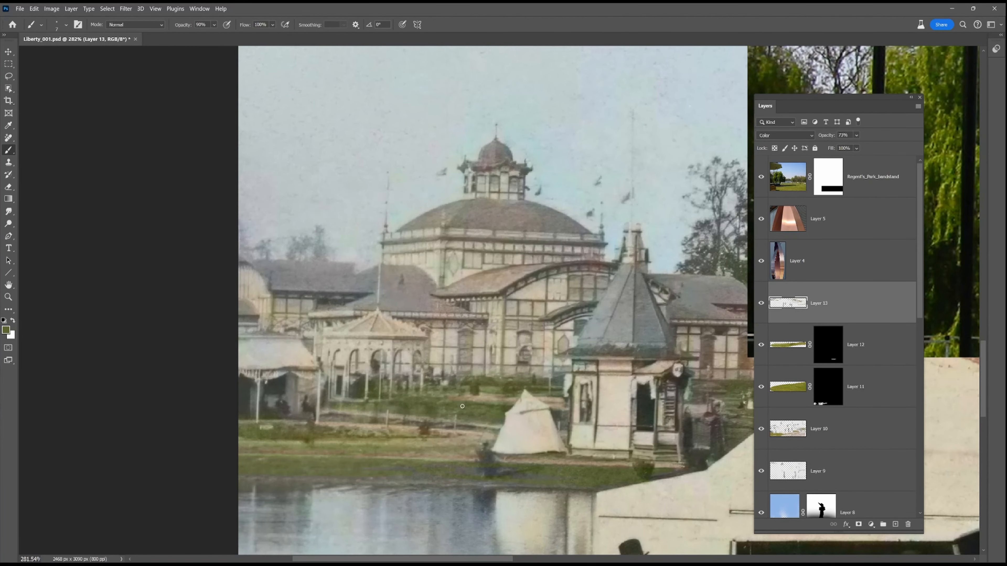
pyautogui.moveTo(633, 445); pyautogui.dragTo(442, 424)
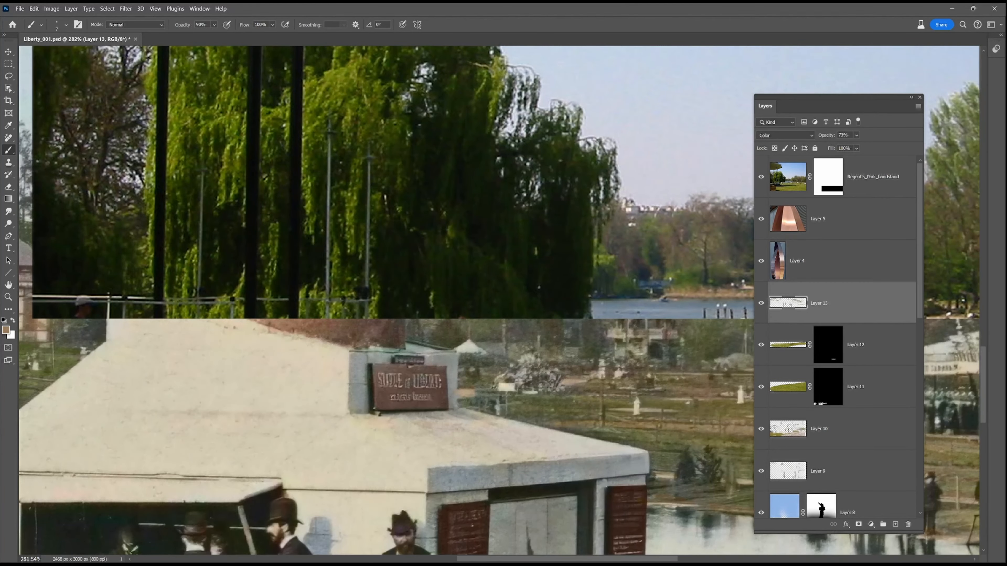
# Step: Sample pond bank and park photo tree colors for tinting the grass along the pond, and enlarge the brush
pyautogui.hscroll(-10, 494, 388)
pyautogui.scroll(-10, 459, 414)
pyautogui.scroll(8, 606, 397)
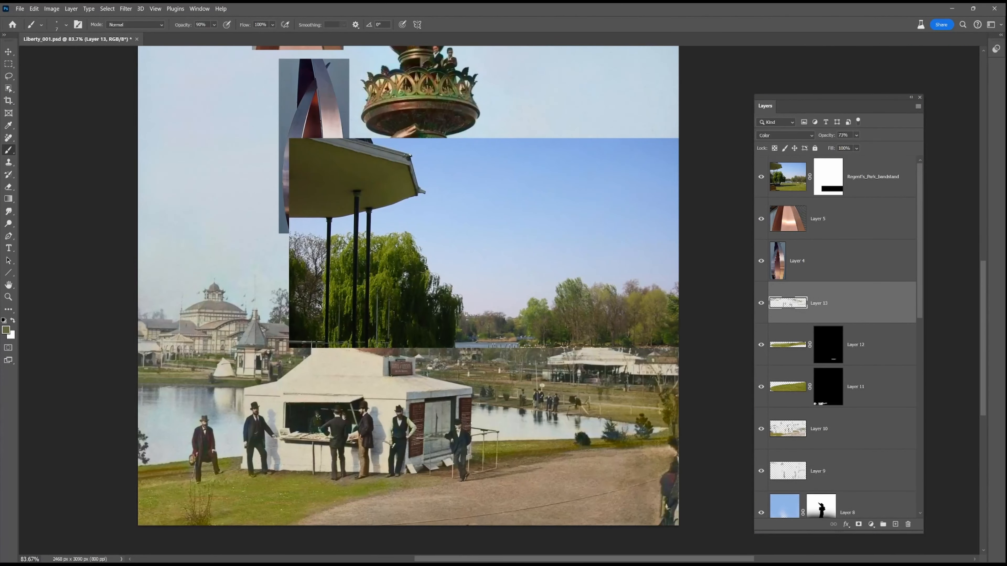
pyautogui.keyDown('alt'); pyautogui.click(490, 402); pyautogui.keyUp('alt')
pyautogui.keyDown('alt'); pyautogui.click(595, 284); pyautogui.keyUp('alt')
pyautogui.keyDown('alt'); pyautogui.click(643, 288); pyautogui.keyUp('alt')
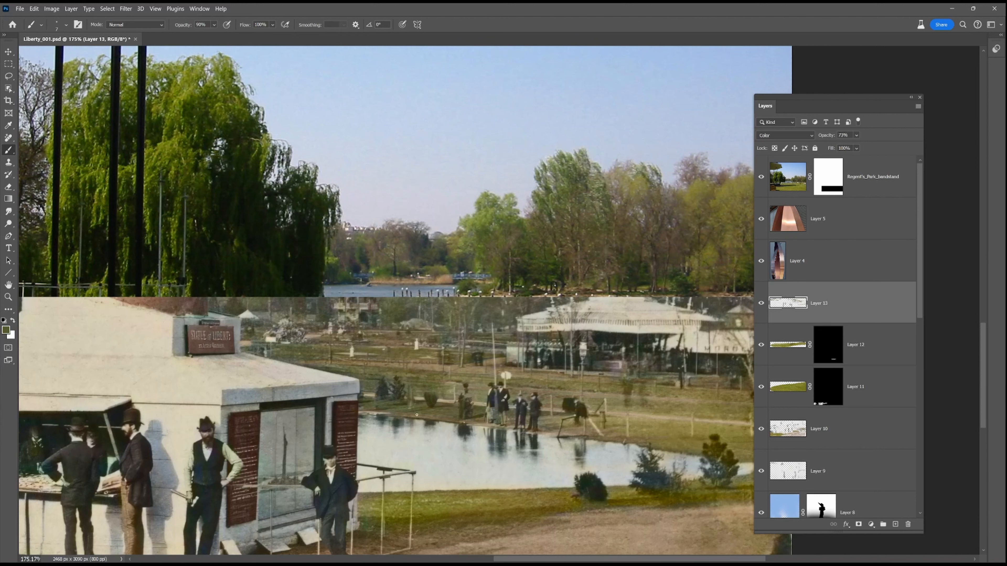
pyautogui.keyDown('alt'); pyautogui.click(456, 408); pyautogui.keyUp('alt')
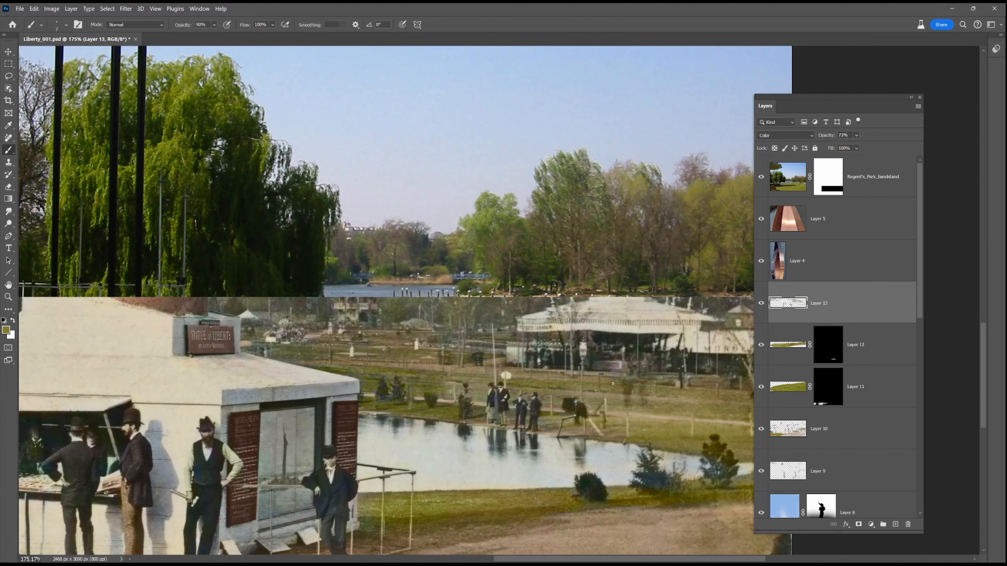
pyautogui.hscroll(5, 613, 384)
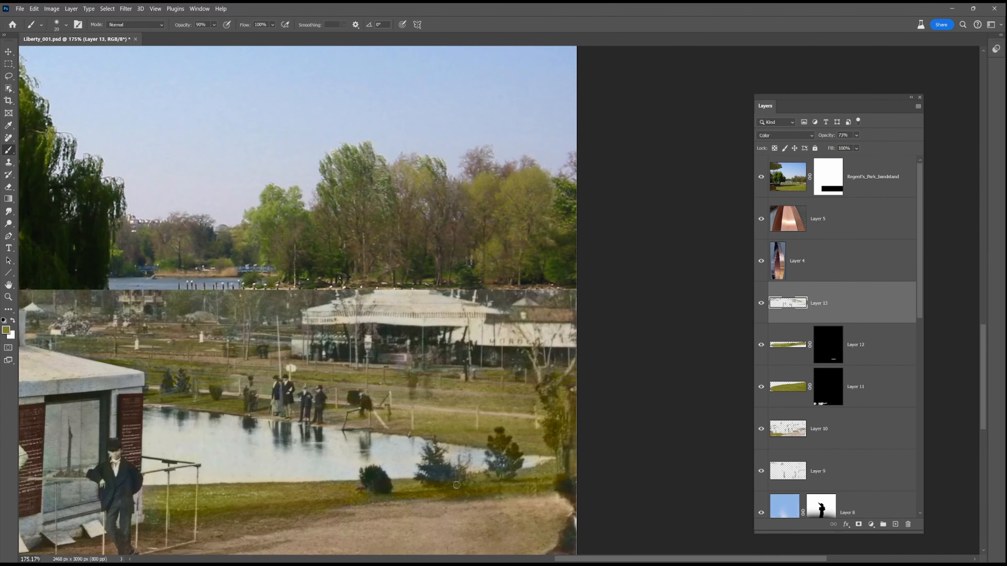
# Step: Set the brush opacity to 50%, sample a foreground ground color, and tint the lawn and path in front of the kiosk
pyautogui.scroll(-4, 727, 202)
pyautogui.keyDown('alt'); pyautogui.click(353, 424); pyautogui.keyUp('alt')
pyautogui.press('p')
pyautogui.click(8, 151)
pyautogui.click(215, 25)
pyautogui.press('p')
pyautogui.click(321, 428)
pyautogui.press('b')
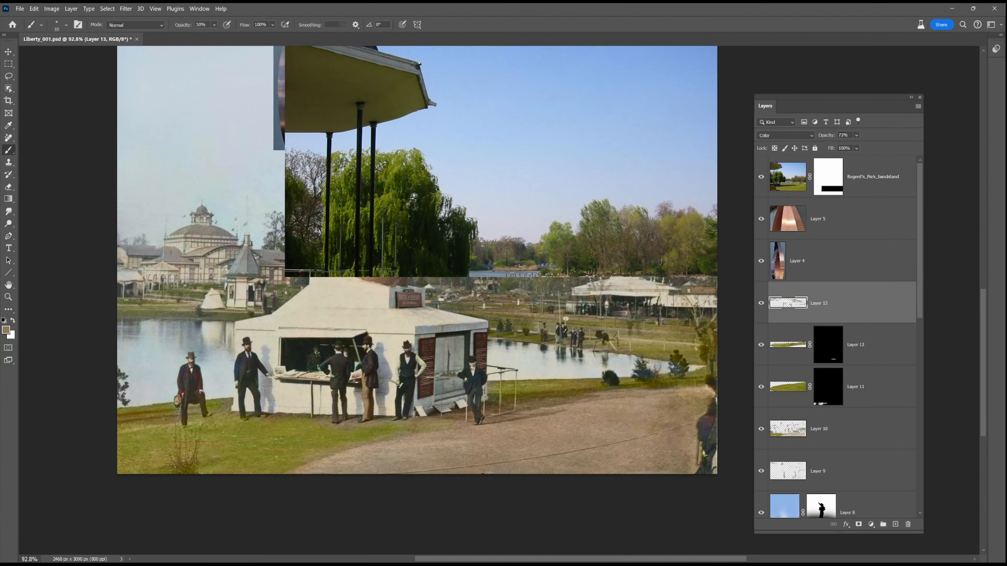
pyautogui.moveTo(154, 428); pyautogui.dragTo(305, 464)
# Step: Zoom in on the pond's near shore, sample a tree green from the park photo, and reduce the brush to bush size
pyautogui.scroll(6, 709, 311)
pyautogui.keyDown('alt'); pyautogui.click(561, 191); pyautogui.keyUp('alt')
pyautogui.press('[')
pyautogui.press('[')
pyautogui.press('[')
pyautogui.press('[')
pyautogui.press('[')
pyautogui.press('[')
pyautogui.press('[')
pyautogui.press('[')
# Step: Tint the round bush on the near shore with sampled park greens, raising the brush opacity to 100%
pyautogui.click(215, 25)
pyautogui.moveTo(224, 35); pyautogui.dragTo(245, 35)
pyautogui.click(423, 492)
pyautogui.keyDown('alt'); pyautogui.click(692, 177); pyautogui.keyUp('alt')
pyautogui.moveTo(409, 495)
pyautogui.mouseDown()
pyautogui.moveTo(413, 518)
pyautogui.moveTo(435, 524)
pyautogui.mouseUp()
pyautogui.keyDown('alt'); pyautogui.click(560, 178); pyautogui.keyUp('alt')
pyautogui.keyDown('alt'); pyautogui.click(426, 514); pyautogui.keyUp('alt')
pyautogui.press('0')
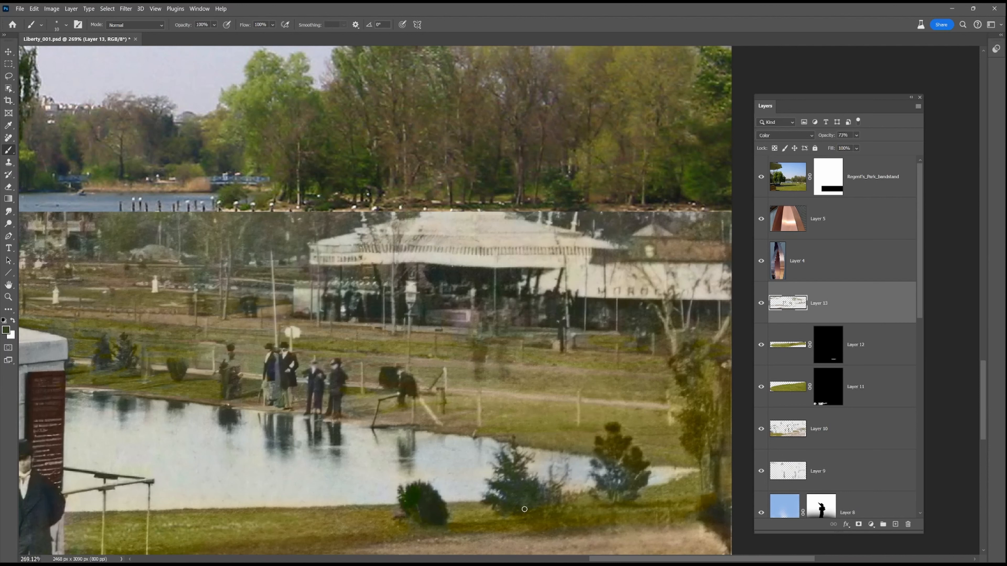
# Step: Set the brush opacity to 64% and tint the remaining shore bushes and bank with sampled greens, using a smaller brush
pyautogui.keyDown('alt'); pyautogui.click(540, 505); pyautogui.keyUp('alt')
pyautogui.keyDown('alt'); pyautogui.click(524, 484); pyautogui.keyUp('alt')
pyautogui.keyDown('alt'); pyautogui.click(579, 343); pyautogui.keyUp('alt')
pyautogui.keyDown('alt'); pyautogui.click(523, 199); pyautogui.keyUp('alt')
pyautogui.keyDown('alt'); pyautogui.click(551, 521); pyautogui.keyUp('alt')
pyautogui.moveTo(214, 27); pyautogui.dragTo(221, 36)
pyautogui.keyDown('alt'); pyautogui.click(551, 499); pyautogui.keyUp('alt')
pyautogui.keyDown('alt'); pyautogui.click(709, 499); pyautogui.keyUp('alt')
pyautogui.keyDown('alt'); pyautogui.click(626, 500); pyautogui.keyUp('alt')
pyautogui.press('[')
pyautogui.moveTo(397, 388)
pyautogui.mouseDown()
pyautogui.moveTo(568, 443)
pyautogui.moveTo(561, 474)
pyautogui.mouseUp()
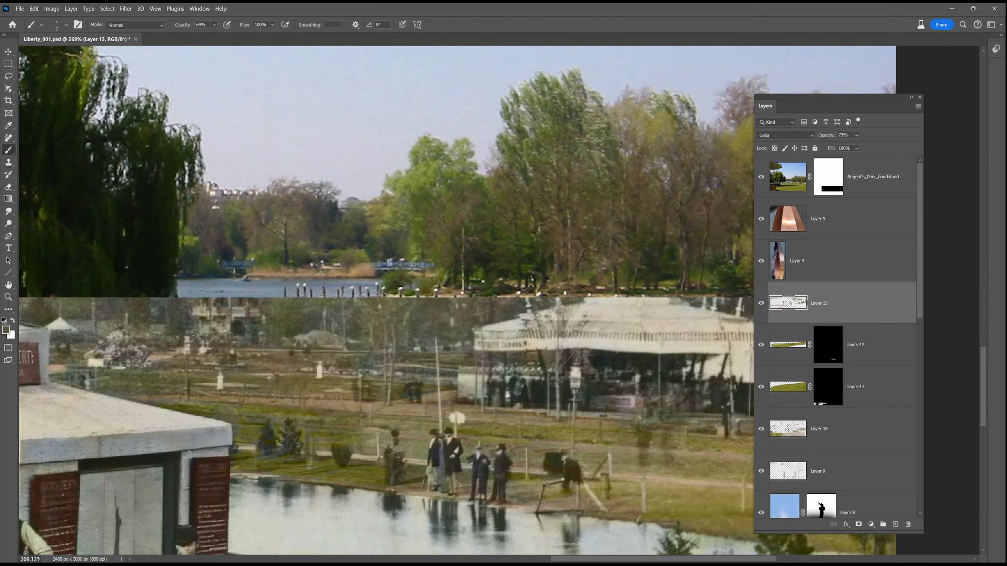
# Step: Sample tree and ground colors and tint the trees and fencing in front of the round white pavilion
pyautogui.keyDown('alt'); pyautogui.click(572, 260); pyautogui.keyUp('alt')
pyautogui.keyDown('alt'); pyautogui.click(475, 307); pyautogui.keyUp('alt')
pyautogui.moveTo(559, 419); pyautogui.dragTo(558, 353)
pyautogui.keyDown('alt'); pyautogui.click(372, 453); pyautogui.keyUp('alt')
# Step: Enlarge the brush, sample a neutral gray from the kiosk wall, and neutralize the walls of the small turreted building
pyautogui.scroll(-5, 589, 443)
pyautogui.moveTo(80, 428)
pyautogui.mouseDown()
pyautogui.moveTo(343, 418)
pyautogui.moveTo(365, 341)
pyautogui.mouseUp()
pyautogui.scroll(5, 343, 417)
pyautogui.press(']')
pyautogui.press(']')
pyautogui.press(']')
pyautogui.press(']')
pyautogui.keyDown('alt'); pyautogui.click(512, 515); pyautogui.keyUp('alt')
pyautogui.moveTo(434, 323); pyautogui.dragTo(433, 383)
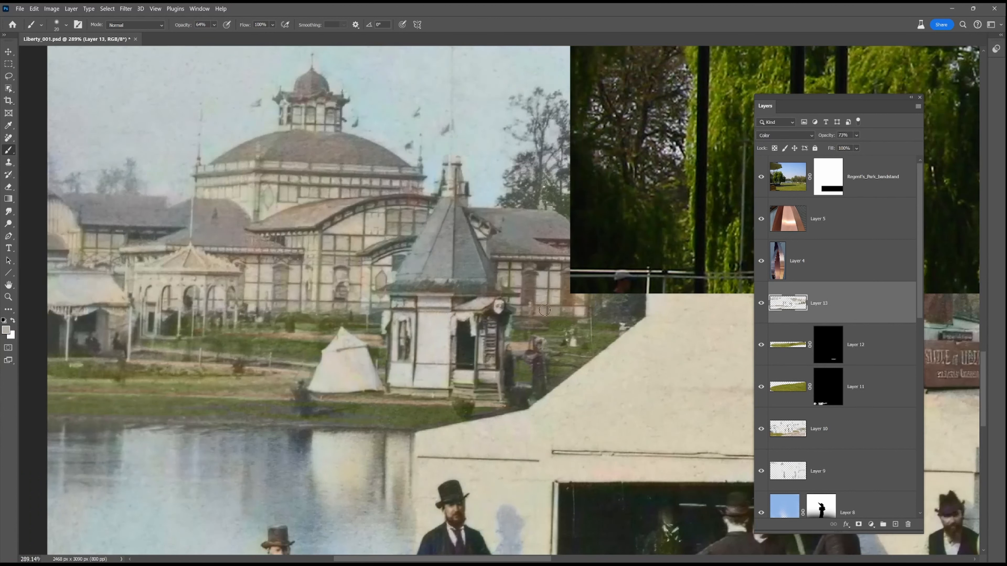
# Step: Sample a facade color and even out the tints on the exhibition hall's facade, arched roof and cupola
pyautogui.keyDown('alt'); pyautogui.click(356, 271); pyautogui.keyUp('alt')
pyautogui.moveTo(357, 271); pyautogui.dragTo(369, 270)
pyautogui.moveTo(347, 220); pyautogui.dragTo(354, 226)
pyautogui.moveTo(300, 118); pyautogui.dragTo(309, 120)
# Step: Set the brush opacity to 92%, shrink the brush, and remove leftover tints around the hall's cupola and the sky beside its roof
pyautogui.press('[')
pyautogui.click(213, 26)
pyautogui.moveTo(229, 38); pyautogui.dragTo(242, 38)
pyautogui.keyDown('alt'); pyautogui.click(302, 216); pyautogui.keyUp('alt')
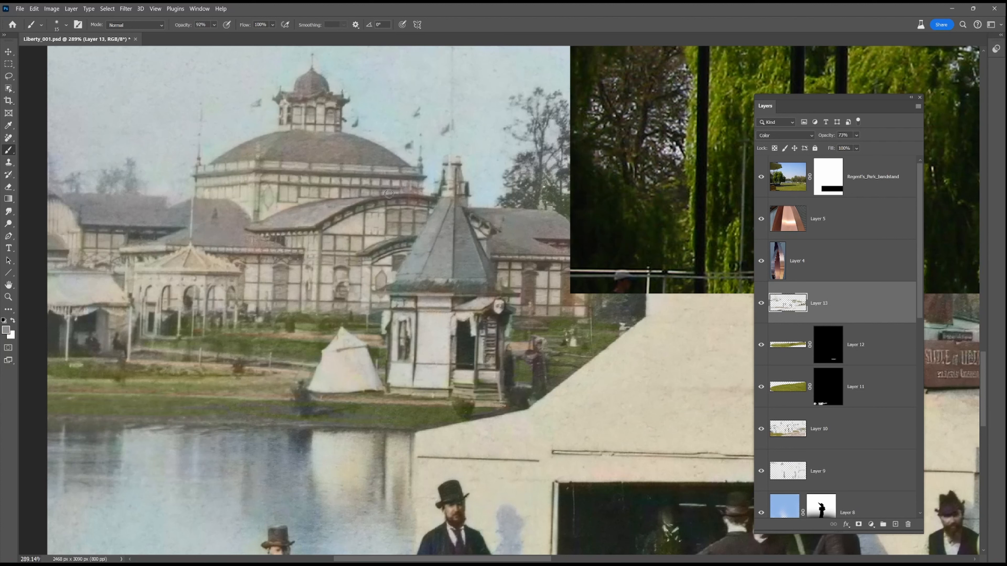
pyautogui.moveTo(298, 96); pyautogui.dragTo(307, 95)
pyautogui.keyDown('alt'); pyautogui.click(171, 187); pyautogui.keyUp('alt')
pyautogui.moveTo(171, 187); pyautogui.dragTo(162, 194)
# Step: Sample foliage and ground colors and even out the tints on the grounds around the kiosk, pond bank and fenced park area
pyautogui.keyDown('alt'); pyautogui.click(514, 207); pyautogui.keyUp('alt')
pyautogui.keyDown('alt'); pyautogui.click(671, 243); pyautogui.keyUp('alt')
pyautogui.moveTo(102, 370); pyautogui.dragTo(65, 373)
pyautogui.keyDown('alt'); pyautogui.click(331, 416); pyautogui.keyUp('alt')
pyautogui.keyDown('alt'); pyautogui.click(190, 411); pyautogui.keyUp('alt')
pyautogui.scroll(-6, 484, 436)
pyautogui.moveTo(733, 493); pyautogui.dragTo(564, 455)
pyautogui.scroll(6, 610, 379)
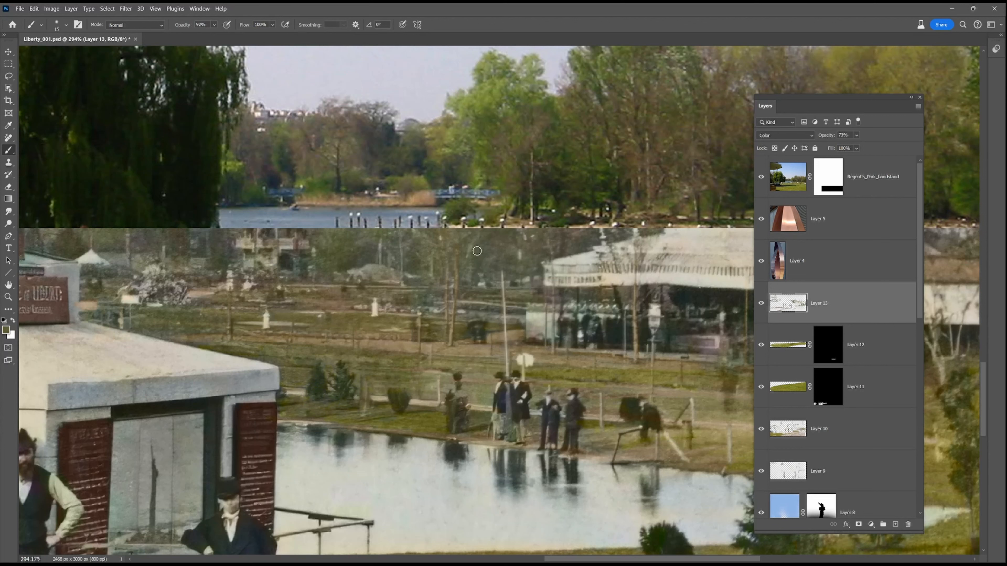
pyautogui.keyDown('alt'); pyautogui.click(500, 332); pyautogui.keyUp('alt')
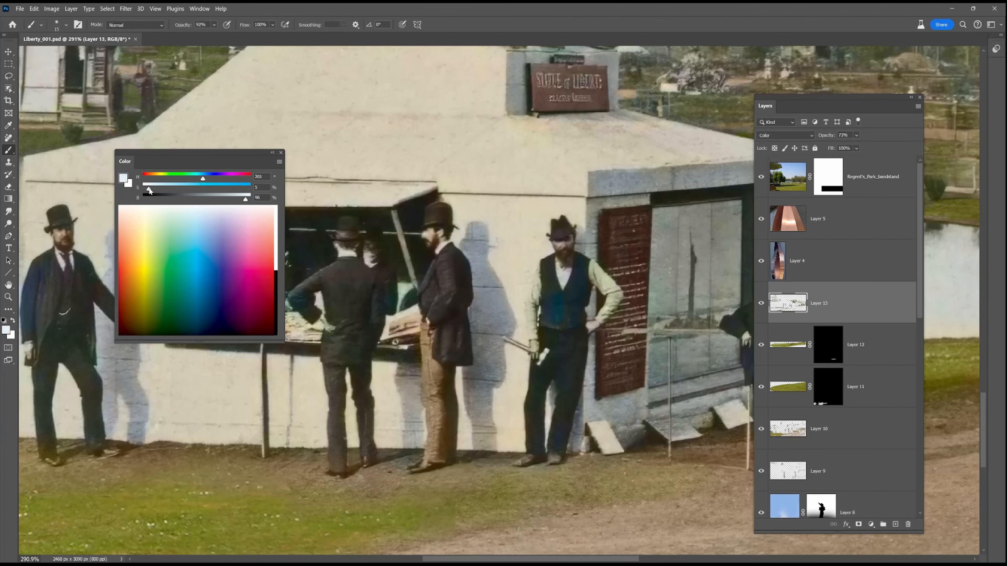
# Step: Sample brown and dark coat tones, raise the brush color's saturation, and recolor the trousers and coat of the top-hatted man at the stand
pyautogui.keyDown('alt'); pyautogui.click(438, 391); pyautogui.keyUp('alt')
pyautogui.keyDown('alt'); pyautogui.click(452, 385); pyautogui.keyUp('alt')
pyautogui.keyDown('alt'); pyautogui.click(433, 390); pyautogui.keyUp('alt')
pyautogui.keyDown('alt'); pyautogui.click(433, 380); pyautogui.keyUp('alt')
pyautogui.moveTo(432, 337); pyautogui.dragTo(438, 446)
pyautogui.keyDown('alt'); pyautogui.click(443, 448); pyautogui.keyUp('alt')
pyautogui.keyDown('alt'); pyautogui.click(444, 268); pyautogui.keyUp('alt')
pyautogui.moveTo(151, 179)
pyautogui.mouseDown()
pyautogui.moveTo(206, 179)
pyautogui.moveTo(170, 179)
pyautogui.mouseUp()
pyautogui.moveTo(400, 304); pyautogui.dragTo(408, 295)
pyautogui.moveTo(469, 351); pyautogui.dragTo(599, 397)
# Step: Sample neutral gray and dark tones and neutralize the clothing of the man leaning on the counter and the vendor inside the stall
pyautogui.keyDown('alt'); pyautogui.click(374, 461); pyautogui.keyUp('alt')
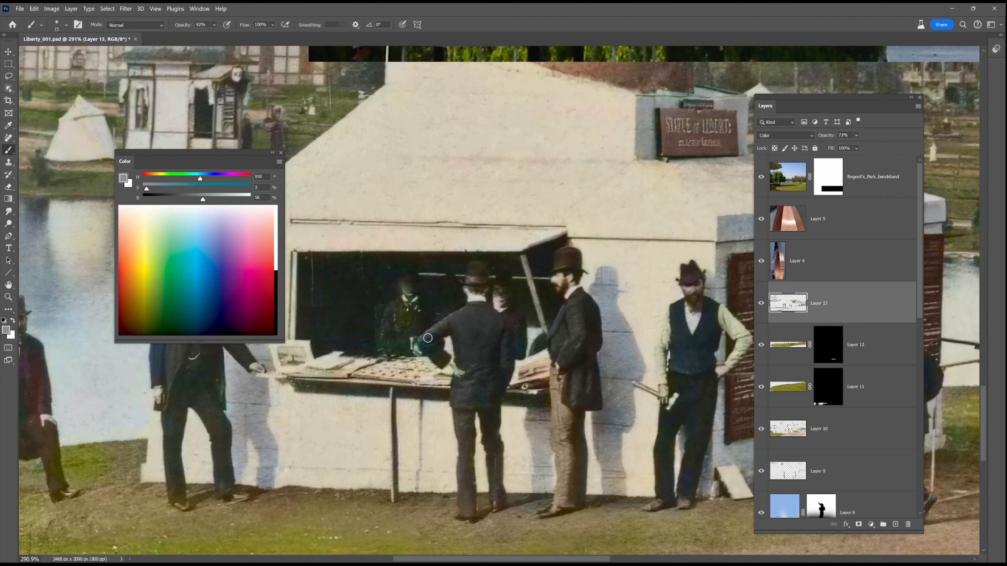
pyautogui.keyDown('alt'); pyautogui.click(552, 279); pyautogui.keyUp('alt')
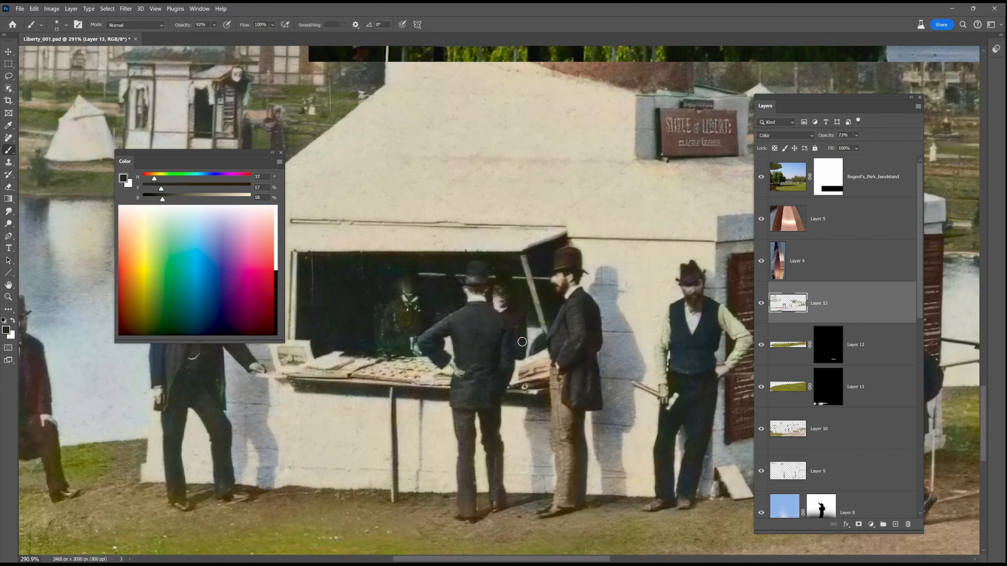
pyautogui.keyDown('alt'); pyautogui.click(262, 408); pyautogui.keyUp('alt')
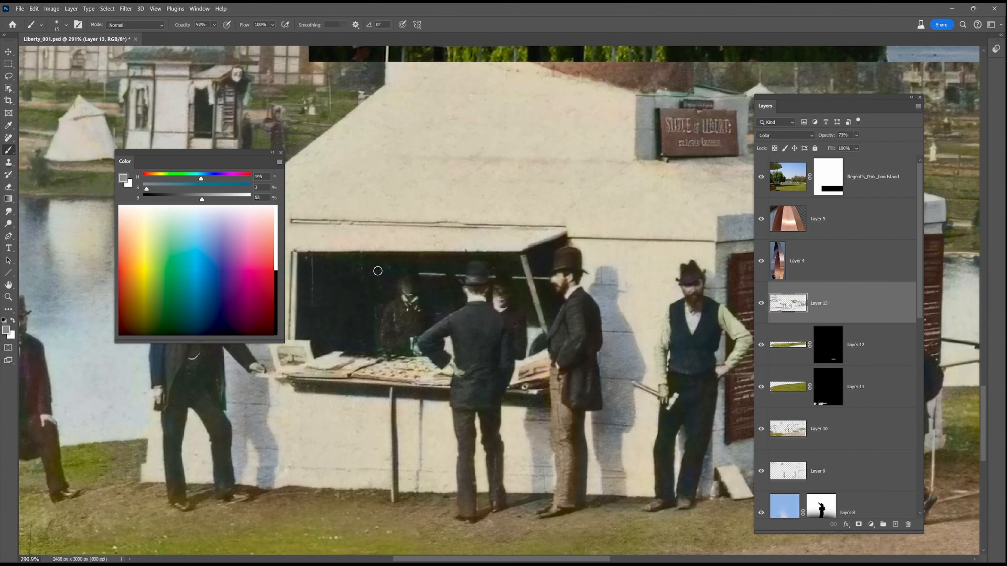
pyautogui.moveTo(385, 320)
pyautogui.mouseDown()
pyautogui.moveTo(376, 352)
pyautogui.moveTo(413, 373)
pyautogui.mouseUp()
# Step: Sample nearby tones and clean up the tints on the counter goods, the wall beneath them and the men's trousers and shoes
pyautogui.keyDown('alt'); pyautogui.click(393, 370); pyautogui.keyUp('alt')
pyautogui.keyDown('alt'); pyautogui.click(302, 374); pyautogui.keyUp('alt')
pyautogui.keyDown('alt'); pyautogui.click(295, 377); pyautogui.keyUp('alt')
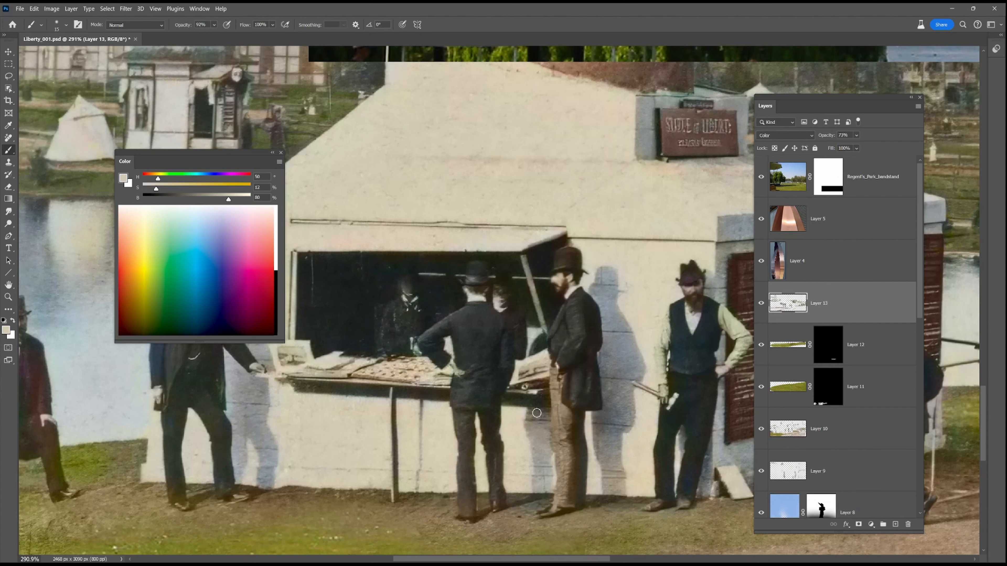
pyautogui.keyDown('alt'); pyautogui.click(458, 404); pyautogui.keyUp('alt')
pyautogui.keyDown('alt'); pyautogui.click(569, 507); pyautogui.keyUp('alt')
pyautogui.keyDown('alt'); pyautogui.click(178, 492); pyautogui.keyUp('alt')
# Step: Sample dark neutral tones and remove the blue and purple tints from the coats of the two men beside the pond
pyautogui.hscroll(-5, 361, 395)
pyautogui.scroll(1, 361, 396)
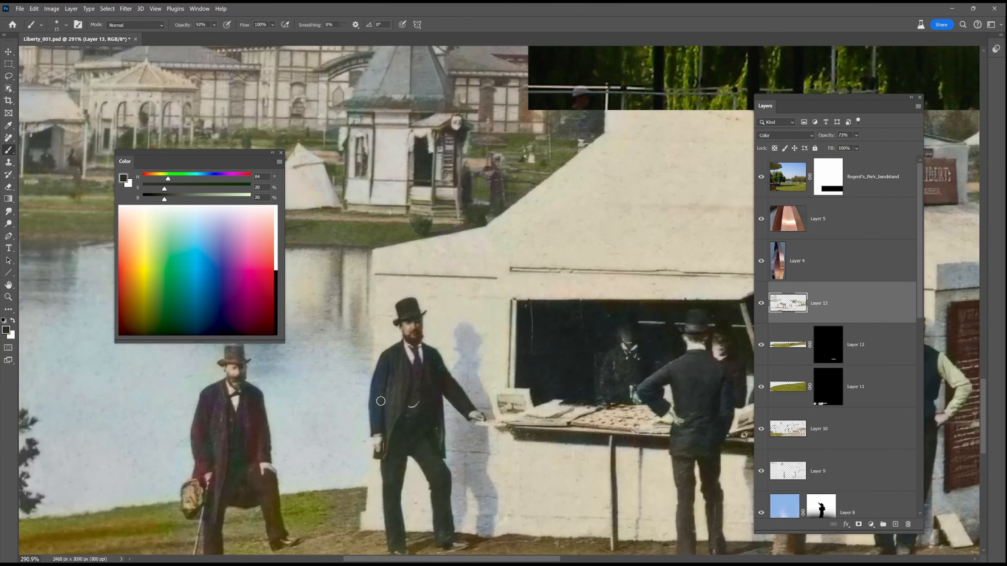
pyautogui.keyDown('alt'); pyautogui.click(395, 404); pyautogui.keyUp('alt')
pyautogui.keyDown('alt'); pyautogui.click(418, 372); pyautogui.keyUp('alt')
pyautogui.moveTo(415, 416); pyautogui.dragTo(407, 383)
pyautogui.keyDown('alt'); pyautogui.click(428, 364); pyautogui.keyUp('alt')
pyautogui.moveTo(502, 408); pyautogui.dragTo(677, 377)
pyautogui.moveTo(394, 412)
pyautogui.mouseDown()
pyautogui.moveTo(374, 414)
pyautogui.moveTo(394, 431)
pyautogui.mouseUp()
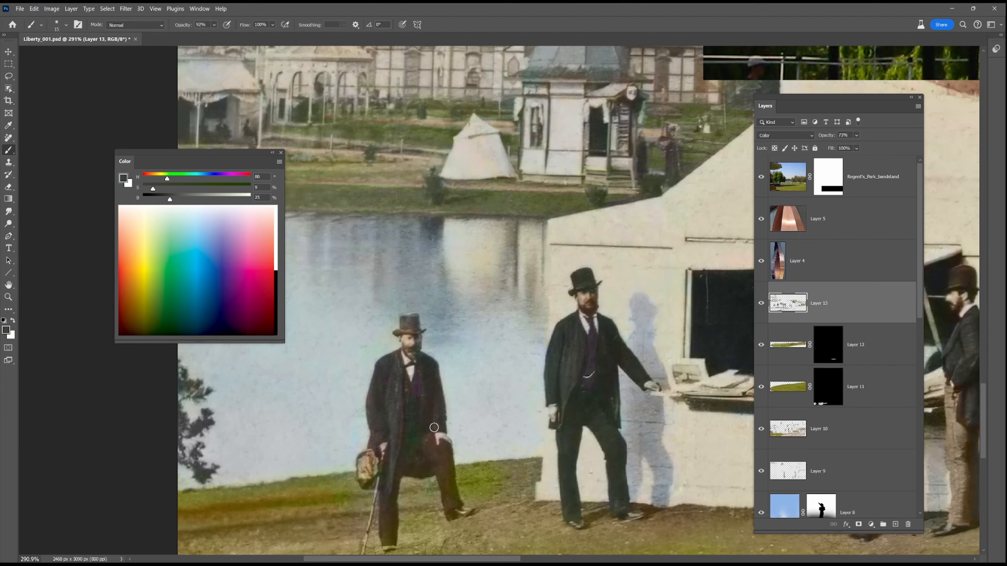
# Step: Sample ground, bag and hat colors and touch up the tints on the pondside man's cane, bag and hat
pyautogui.keyDown('alt'); pyautogui.click(363, 499); pyautogui.keyUp('alt')
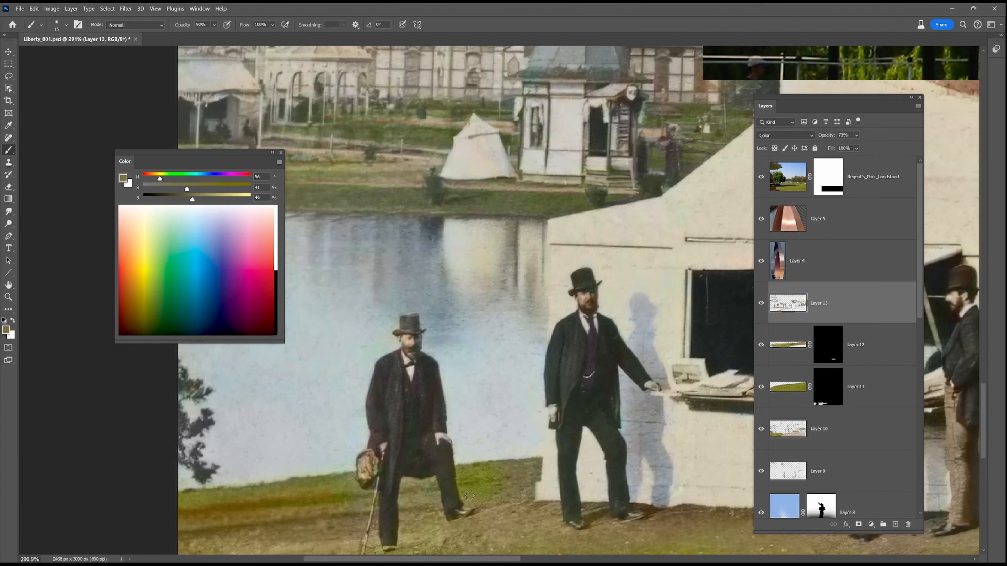
pyautogui.keyDown('alt'); pyautogui.click(594, 517); pyautogui.keyUp('alt')
pyautogui.scroll(-3, 449, 399)
pyautogui.keyDown('alt'); pyautogui.click(404, 421); pyautogui.keyUp('alt')
pyautogui.keyDown('alt'); pyautogui.click(404, 421); pyautogui.keyUp('alt')
pyautogui.keyDown('alt'); pyautogui.click(395, 442); pyautogui.keyUp('alt')
pyautogui.keyDown('alt'); pyautogui.click(391, 366); pyautogui.keyUp('alt')
pyautogui.keyDown('alt'); pyautogui.click(444, 290); pyautogui.keyUp('alt')
pyautogui.moveTo(442, 282); pyautogui.dragTo(459, 272)
pyautogui.keyDown('alt'); pyautogui.click(428, 278); pyautogui.keyUp('alt')
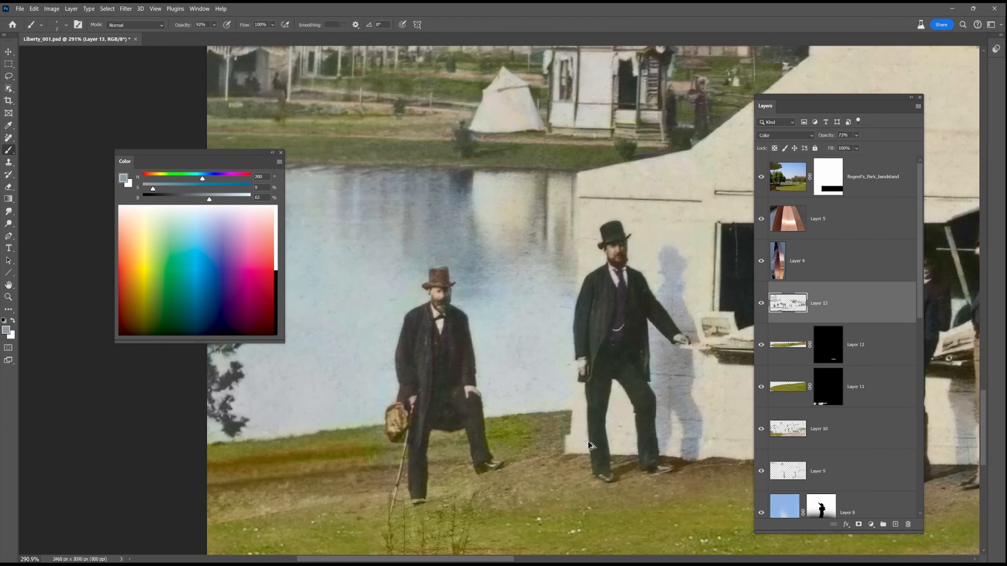
# Step: Sample a light gray and neutralize the shirt sleeves and hat of the man in the vest
pyautogui.scroll(-6, 428, 278)
pyautogui.scroll(7, 495, 286)
pyautogui.keyDown('alt'); pyautogui.click(490, 286); pyautogui.keyUp('alt')
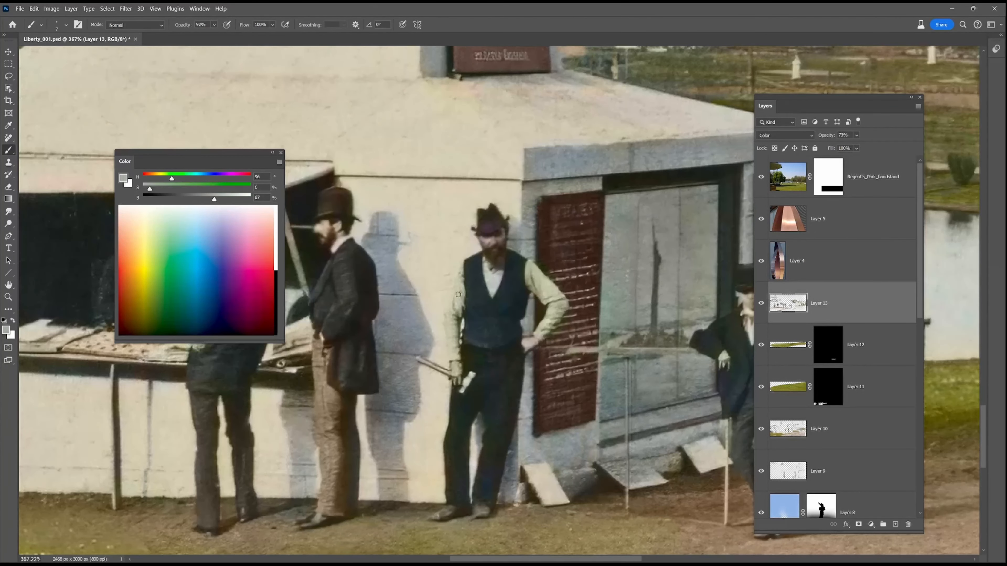
pyautogui.keyDown('alt'); pyautogui.click(421, 360); pyautogui.keyUp('alt')
pyautogui.keyDown('alt'); pyautogui.click(527, 315); pyautogui.keyUp('alt')
# Step: Sample dark blue-gray tones and tint the suit and trousers of the man leaning at the building's corner
pyautogui.moveTo(729, 474); pyautogui.dragTo(460, 454)
pyautogui.keyDown('alt'); pyautogui.click(463, 363); pyautogui.keyUp('alt')
pyautogui.keyDown('alt'); pyautogui.click(429, 368); pyautogui.keyUp('alt')
pyautogui.keyDown('alt'); pyautogui.click(475, 402); pyautogui.keyUp('alt')
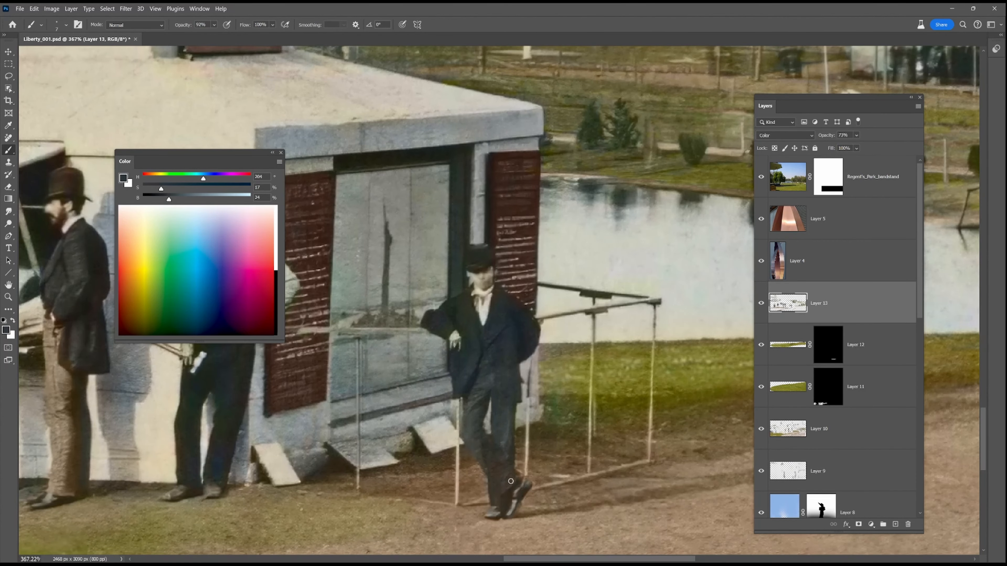
pyautogui.scroll(-5, 490, 511)
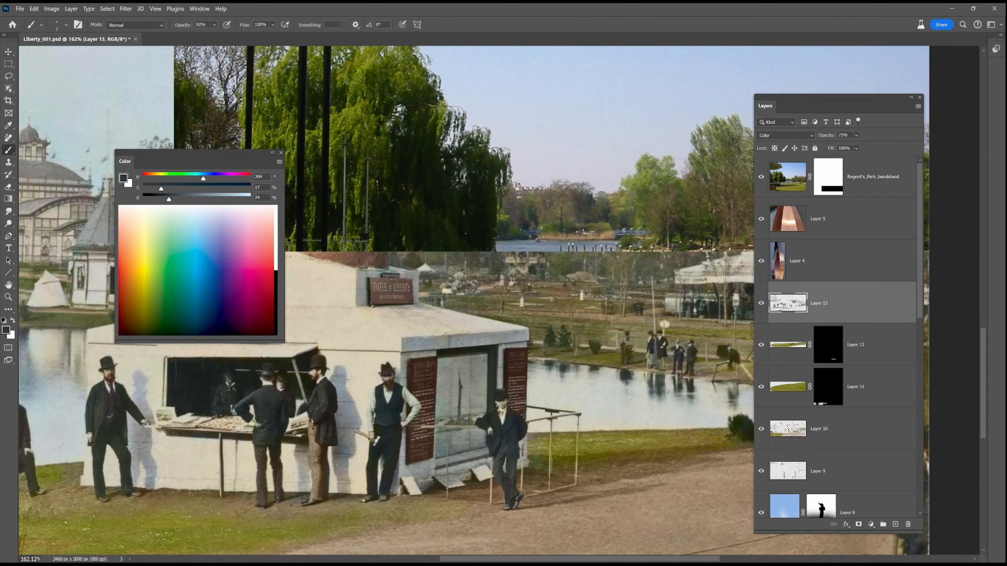
# Step: Sample ground and clothing colors and tint the group of figures standing on the pond's far bank
pyautogui.keyDown('alt'); pyautogui.click(312, 500); pyautogui.keyUp('alt')
pyautogui.scroll(3, 679, 410)
pyautogui.moveTo(625, 310)
pyautogui.mouseDown()
pyautogui.moveTo(445, 344)
pyautogui.moveTo(449, 366)
pyautogui.mouseUp()
pyautogui.keyDown('alt'); pyautogui.click(445, 351); pyautogui.keyUp('alt')
pyautogui.keyDown('alt'); pyautogui.click(540, 383); pyautogui.keyUp('alt')
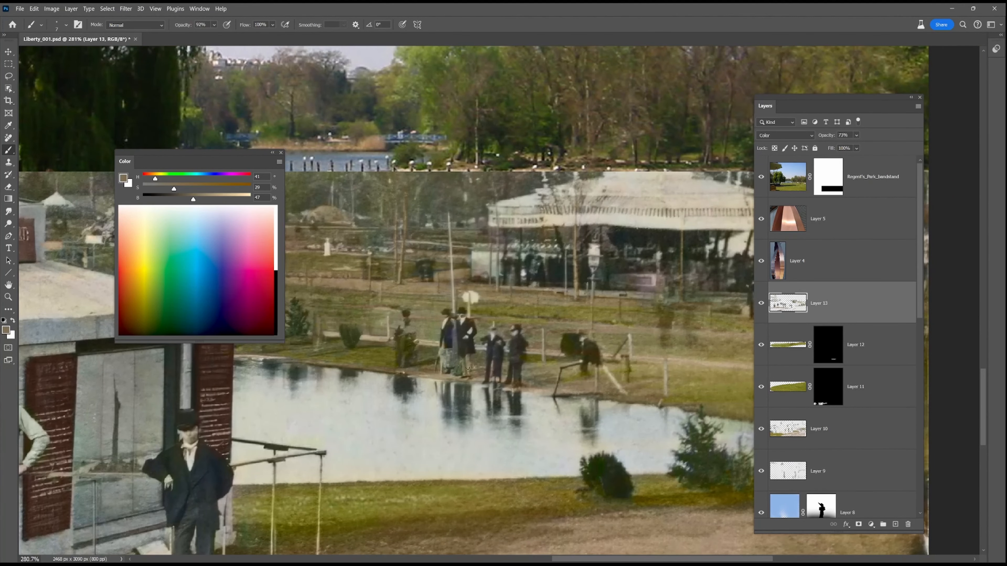
pyautogui.keyDown('alt'); pyautogui.click(497, 373); pyautogui.keyUp('alt')
pyautogui.keyDown('alt'); pyautogui.click(453, 335); pyautogui.keyUp('alt')
# Step: Sample muted earth tones and tint the posts, lamp and path between the far bank and the round white pavilion
pyautogui.keyDown('alt'); pyautogui.click(643, 275); pyautogui.keyUp('alt')
pyautogui.keyDown('alt'); pyautogui.click(592, 315); pyautogui.keyUp('alt')
pyautogui.keyDown('alt'); pyautogui.click(610, 454); pyautogui.keyUp('alt')
pyautogui.keyDown('alt'); pyautogui.click(593, 316); pyautogui.keyUp('alt')
pyautogui.moveTo(625, 358); pyautogui.dragTo(625, 380)
pyautogui.scroll(-3, 499, 441)
pyautogui.keyDown('alt'); pyautogui.click(556, 399); pyautogui.keyUp('alt')
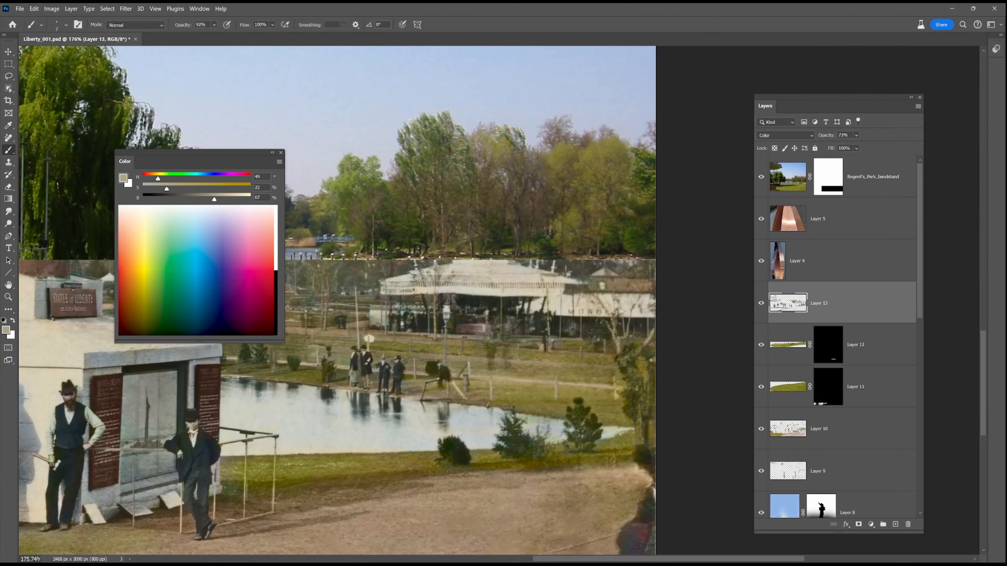
# Step: Sample a brown from the counter's support post, raise its saturation to 44%, and tint the post
pyautogui.scroll(-3, 619, 412)
pyautogui.moveTo(570, 509); pyautogui.dragTo(668, 457)
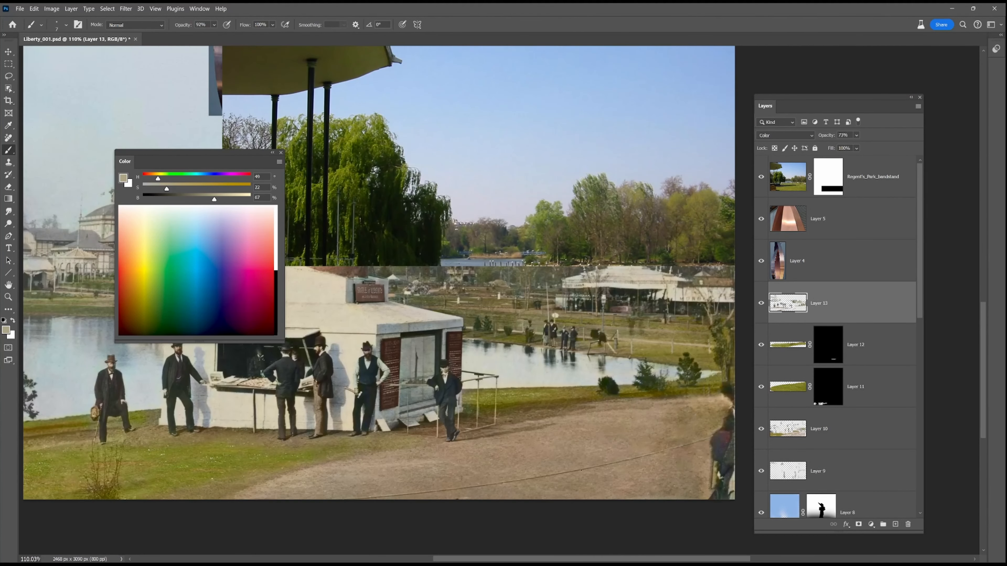
pyautogui.scroll(-1, 521, 481)
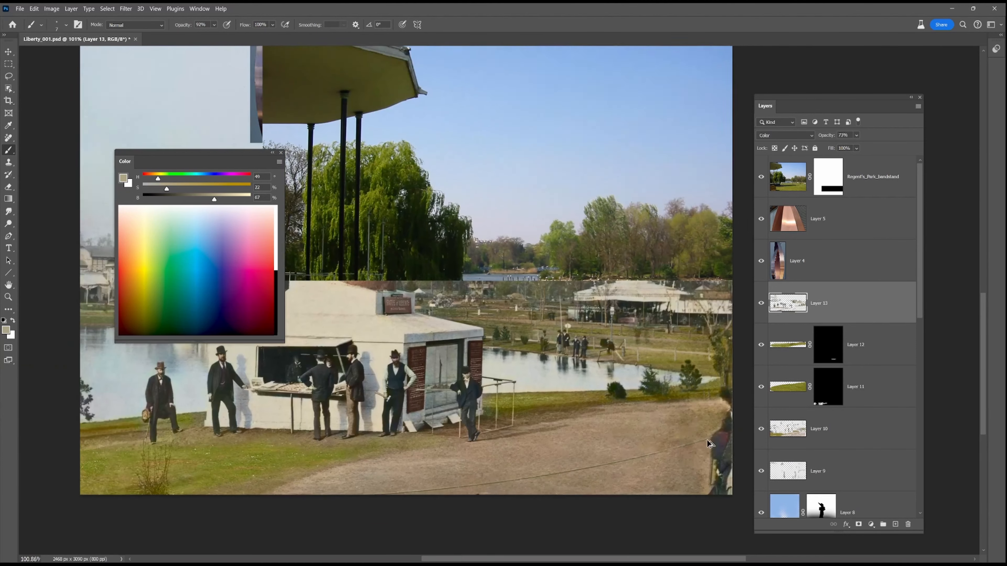
pyautogui.moveTo(522, 481); pyautogui.dragTo(532, 511)
pyautogui.scroll(5, 309, 462)
pyautogui.keyDown('alt'); pyautogui.click(316, 465); pyautogui.keyUp('alt')
pyautogui.moveTo(173, 189); pyautogui.dragTo(191, 189)
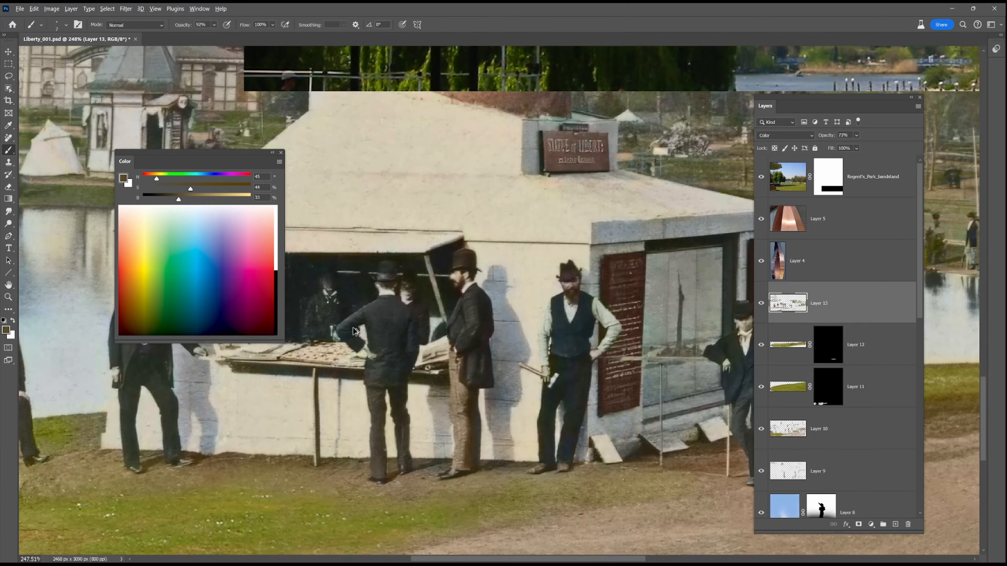
# Step: Sample roof and wall grays and neutralize the leftover tints on the exhibition hall and the turreted kiosk
pyautogui.scroll(-5, 231, 367)
pyautogui.scroll(4, 389, 368)
pyautogui.keyDown('alt'); pyautogui.click(520, 278); pyautogui.keyUp('alt')
pyautogui.keyDown('alt'); pyautogui.click(457, 268); pyautogui.keyUp('alt')
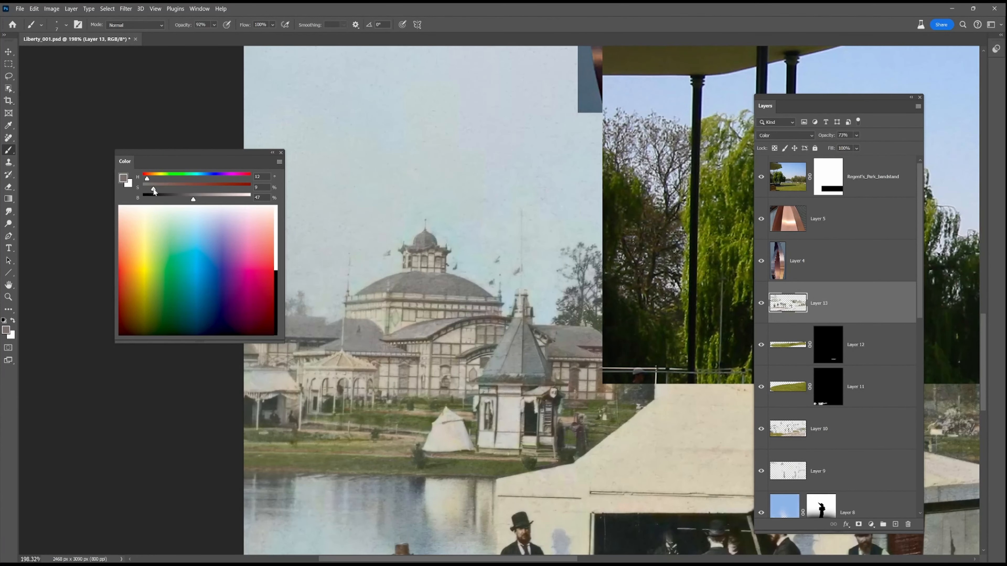
pyautogui.keyDown('alt'); pyautogui.click(512, 391); pyautogui.keyUp('alt')
pyautogui.moveTo(329, 403); pyautogui.dragTo(449, 399)
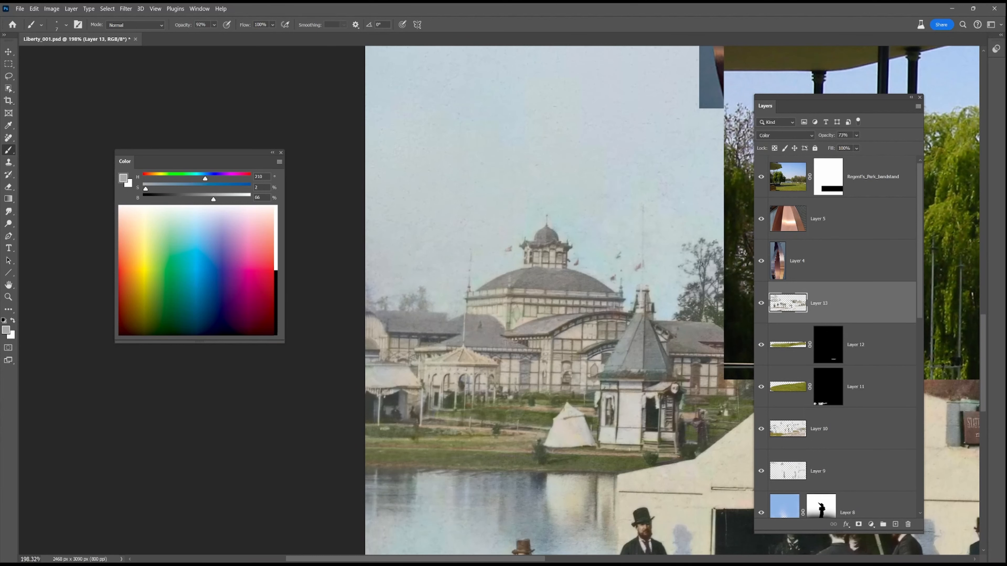
# Step: Reposition the Regent's_Park_bandstand reference photo to uncover the trees and buildings behind the stand
pyautogui.moveTo(670, 302); pyautogui.dragTo(314, 348)
pyautogui.scroll(-5, 357, 316)
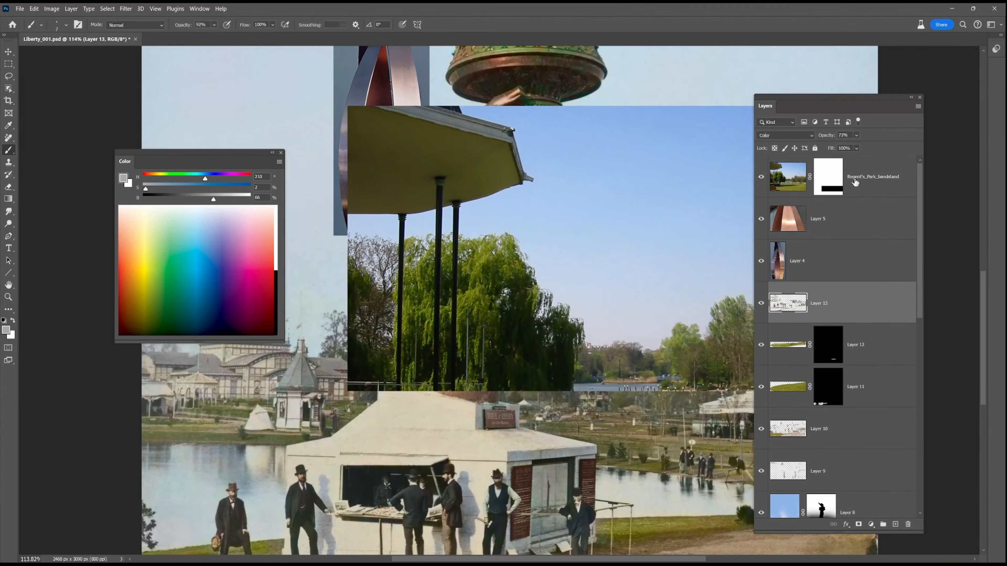
pyautogui.click(761, 177)
pyautogui.scroll(-4, 600, 304)
pyautogui.moveTo(591, 370); pyautogui.dragTo(534, 358)
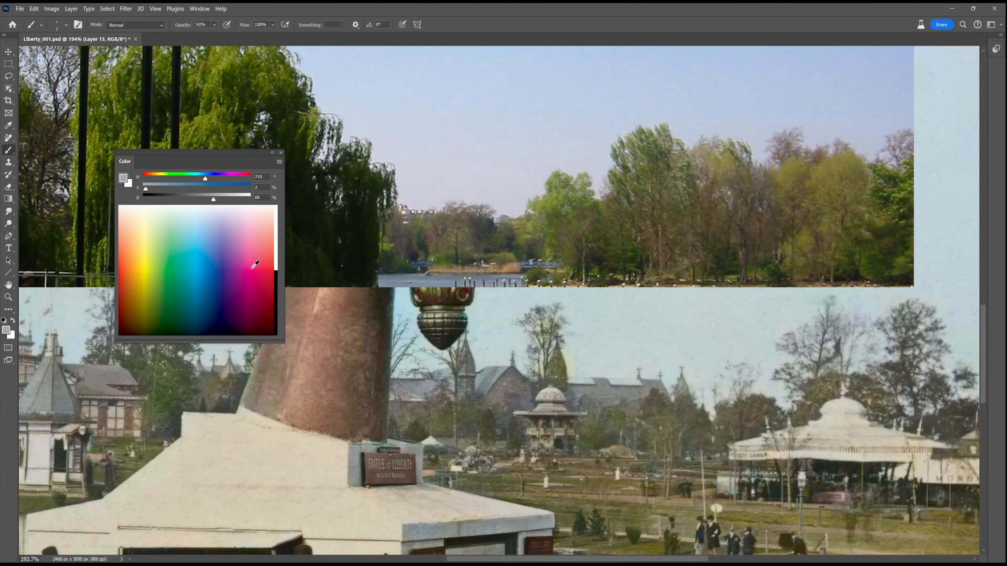
# Step: Sample colors from the background and reference trees and pavilion, and tint the distant tree line and pavilion roof
pyautogui.keyDown('alt'); pyautogui.click(680, 407); pyautogui.keyUp('alt')
pyautogui.moveTo(691, 430); pyautogui.dragTo(674, 420)
pyautogui.moveTo(691, 431); pyautogui.dragTo(572, 427)
pyautogui.keyDown('alt'); pyautogui.click(625, 250); pyautogui.keyUp('alt')
pyautogui.keyDown('alt'); pyautogui.click(815, 439); pyautogui.keyUp('alt')
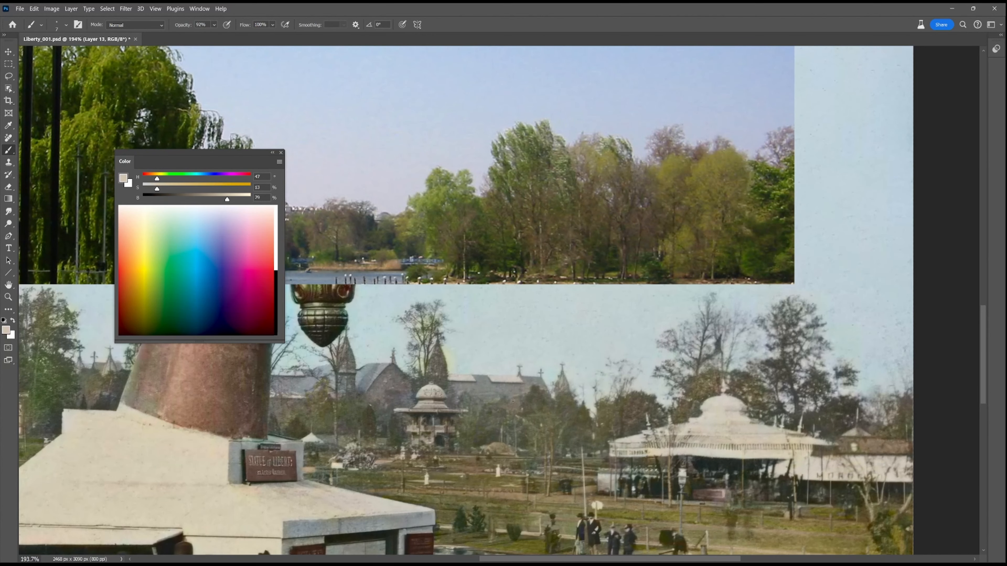
# Step: Sample grays and foliage tones and tint the distant spired buildings and the domed bandstand
pyautogui.moveTo(527, 380); pyautogui.dragTo(611, 402)
pyautogui.keyDown('alt'); pyautogui.click(549, 421); pyautogui.keyUp('alt')
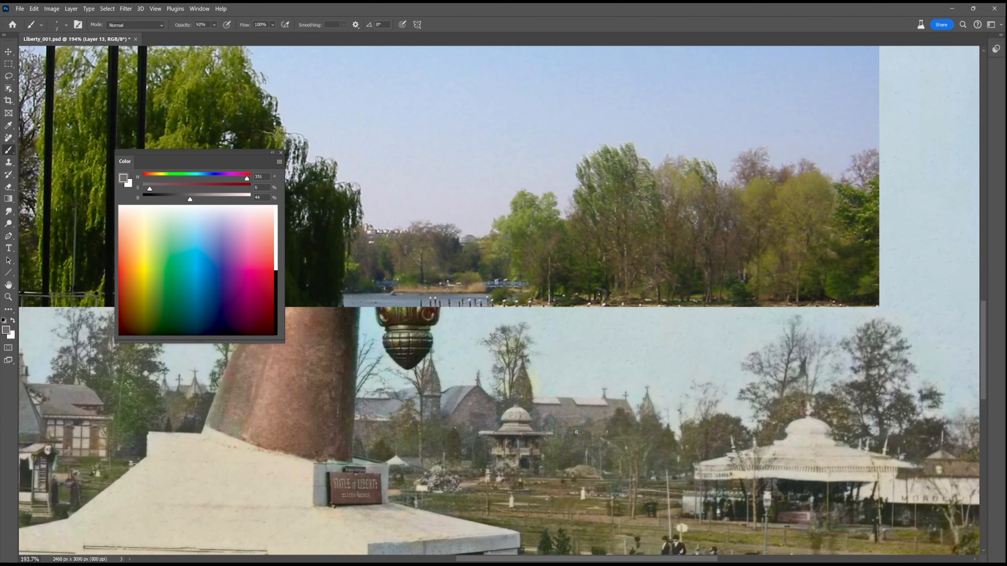
pyautogui.keyDown('alt'); pyautogui.click(468, 473); pyautogui.keyUp('alt')
pyautogui.keyDown('alt'); pyautogui.click(513, 440); pyautogui.keyUp('alt')
pyautogui.keyDown('alt'); pyautogui.click(409, 421); pyautogui.keyUp('alt')
pyautogui.keyDown('alt'); pyautogui.click(383, 445); pyautogui.keyUp('alt')
# Step: Sample browns from the reference photo and nearby park colors, and tint the earth mound, ground and trees around the bandstand
pyautogui.keyDown('alt'); pyautogui.click(567, 298); pyautogui.keyUp('alt')
pyautogui.keyDown('alt'); pyautogui.click(578, 291); pyautogui.keyUp('alt')
pyautogui.keyDown('alt'); pyautogui.click(562, 477); pyautogui.keyUp('alt')
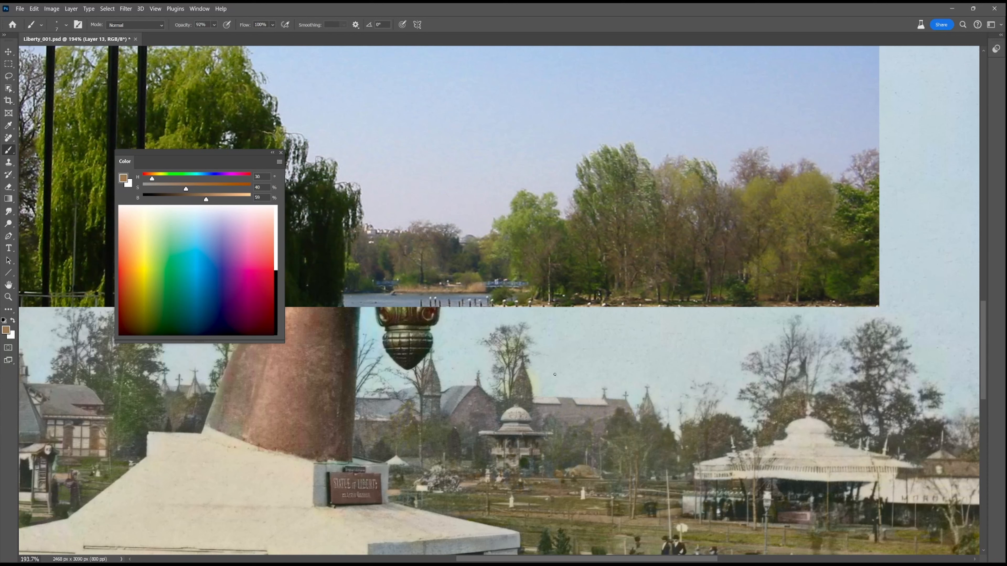
pyautogui.keyDown('alt'); pyautogui.click(613, 475); pyautogui.keyUp('alt')
pyautogui.keyDown('alt'); pyautogui.click(724, 422); pyautogui.keyUp('alt')
pyautogui.keyDown('alt'); pyautogui.click(590, 458); pyautogui.keyUp('alt')
pyautogui.keyDown('alt'); pyautogui.click(702, 433); pyautogui.keyUp('alt')
pyautogui.keyDown('alt'); pyautogui.click(636, 428); pyautogui.keyUp('alt')
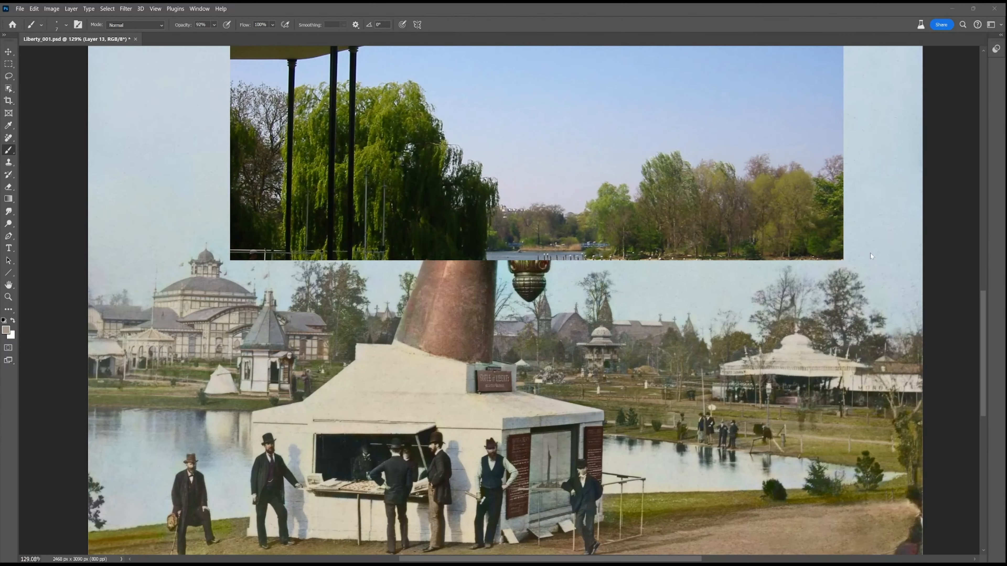
# Step: Hide the Regent's_Park_bandstand, Layer 5 and Layer 4 reference layers and zoom in on the two people on the torch balcony
pyautogui.click(761, 176)
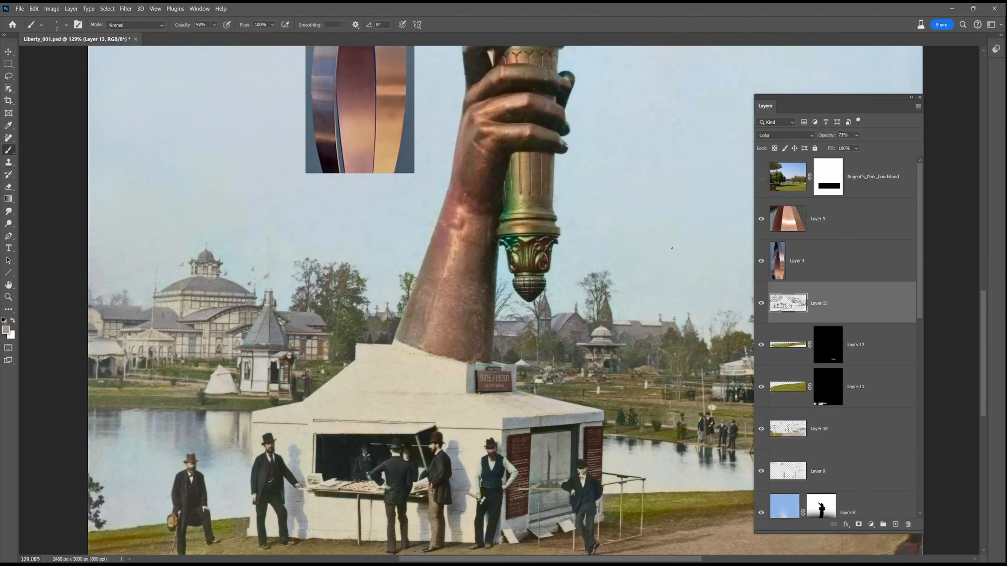
pyautogui.click(761, 261)
pyautogui.scroll(-7, 580, 268)
pyautogui.moveTo(580, 268); pyautogui.dragTo(492, 373)
pyautogui.scroll(1, 507, 153)
pyautogui.scroll(5, 506, 154)
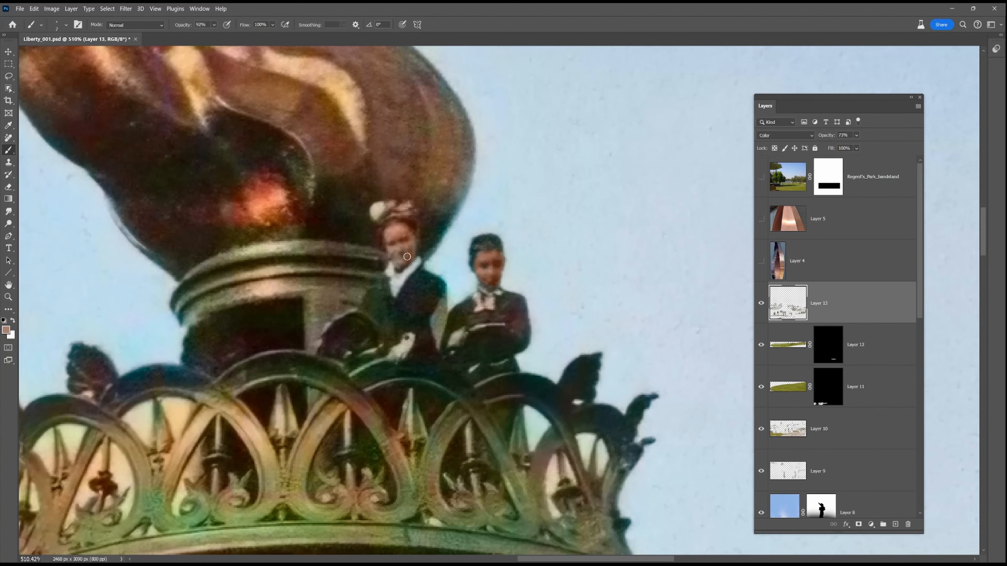
# Step: Choose a new brush color and tint the woman's jacket, sampling a dark tone from the neighboring figure's clothing
pyautogui.click(6, 330)
pyautogui.moveTo(688, 317); pyautogui.dragTo(688, 298)
pyautogui.click(769, 242)
pyautogui.moveTo(415, 286)
pyautogui.mouseDown()
pyautogui.moveTo(423, 316)
pyautogui.moveTo(428, 310)
pyautogui.mouseUp()
pyautogui.keyDown('alt'); pyautogui.click(470, 313); pyautogui.keyUp('alt')
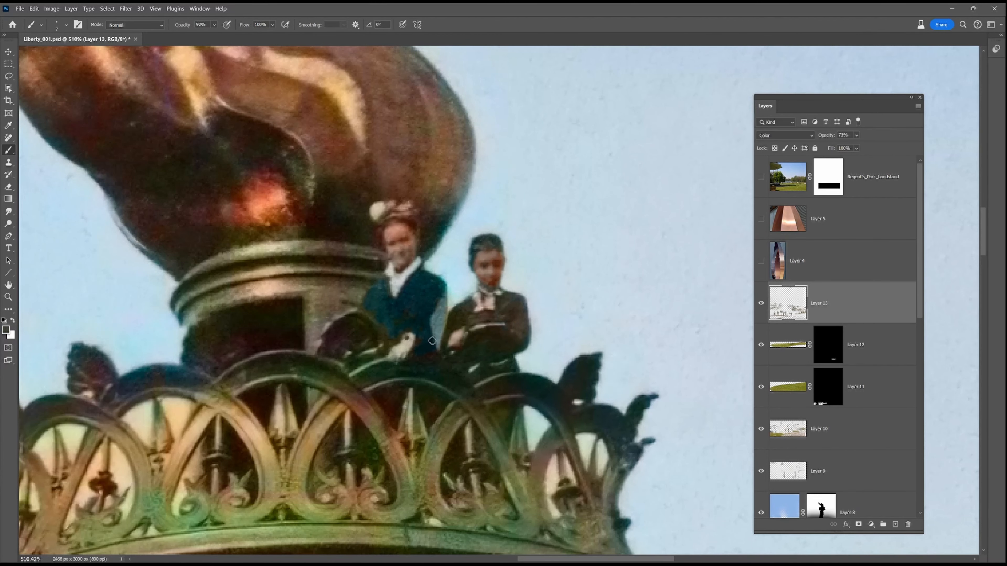
# Step: Make Layer 13 active for painting and sample a skin tone from the elderly man's face in the crowd reference photo
pyautogui.scroll(-2, 447, 402)
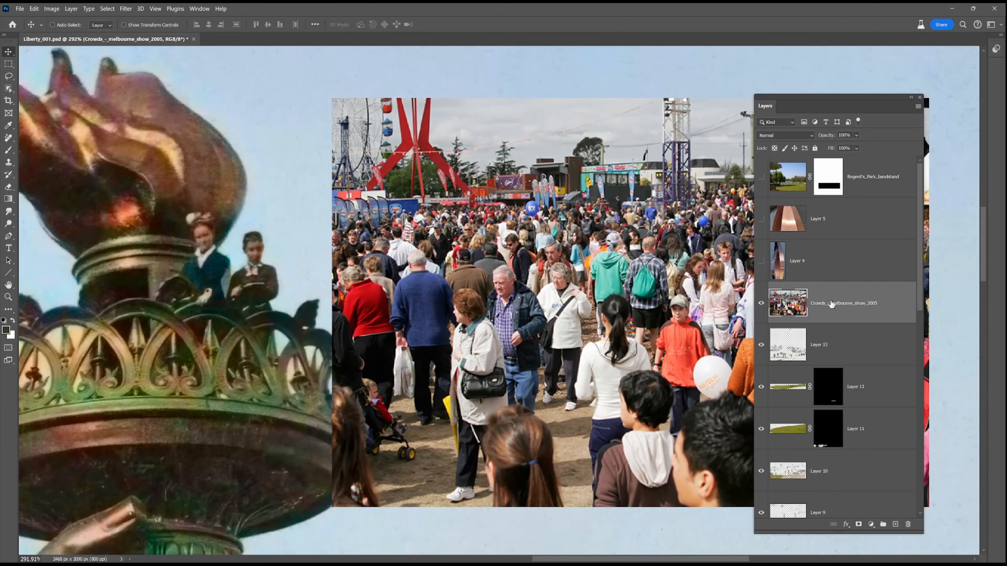
pyautogui.press('b')
pyautogui.keyDown('alt'); pyautogui.click(503, 272); pyautogui.keyUp('alt')
pyautogui.click(198, 231)
pyautogui.hotkey('ctrl', 'z')
pyautogui.click(829, 345)
pyautogui.keyDown('alt'); pyautogui.click(202, 242); pyautogui.keyUp('alt')
pyautogui.keyDown('alt'); pyautogui.click(502, 272); pyautogui.keyUp('alt')
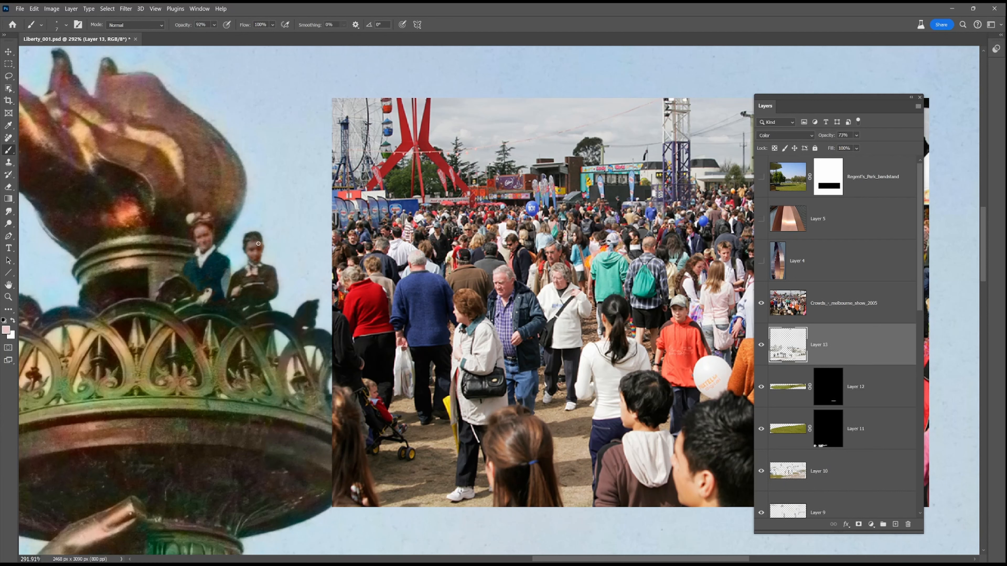
# Step: Sample skin and clothing colors from the crowd photo and tint the faces, hands and clothes of the balcony figures
pyautogui.keyDown('alt'); pyautogui.click(510, 292); pyautogui.keyUp('alt')
pyautogui.keyDown('alt'); pyautogui.click(556, 275); pyautogui.keyUp('alt')
pyautogui.keyDown('alt'); pyautogui.click(485, 303); pyautogui.keyUp('alt')
pyautogui.keyDown('alt'); pyautogui.click(479, 325); pyautogui.keyUp('alt')
pyautogui.keyDown('alt'); pyautogui.click(471, 344); pyautogui.keyUp('alt')
pyautogui.keyDown('alt'); pyautogui.click(531, 295); pyautogui.keyUp('alt')
pyautogui.keyDown('alt'); pyautogui.click(549, 274); pyautogui.keyUp('alt')
pyautogui.scroll(-5, 292, 335)
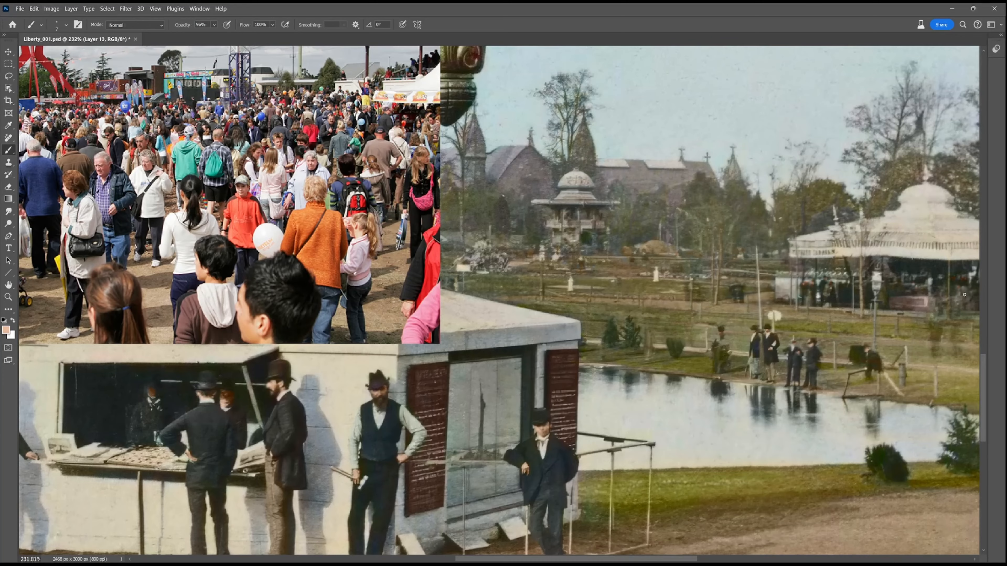
# Step: Sample a skin tone from the crowd photo and set the brush opacity to 54%
pyautogui.moveTo(539, 386); pyautogui.dragTo(684, 401)
pyautogui.keyDown('alt'); pyautogui.click(408, 340); pyautogui.keyUp('alt')
pyautogui.press('5')
pyautogui.press('4')
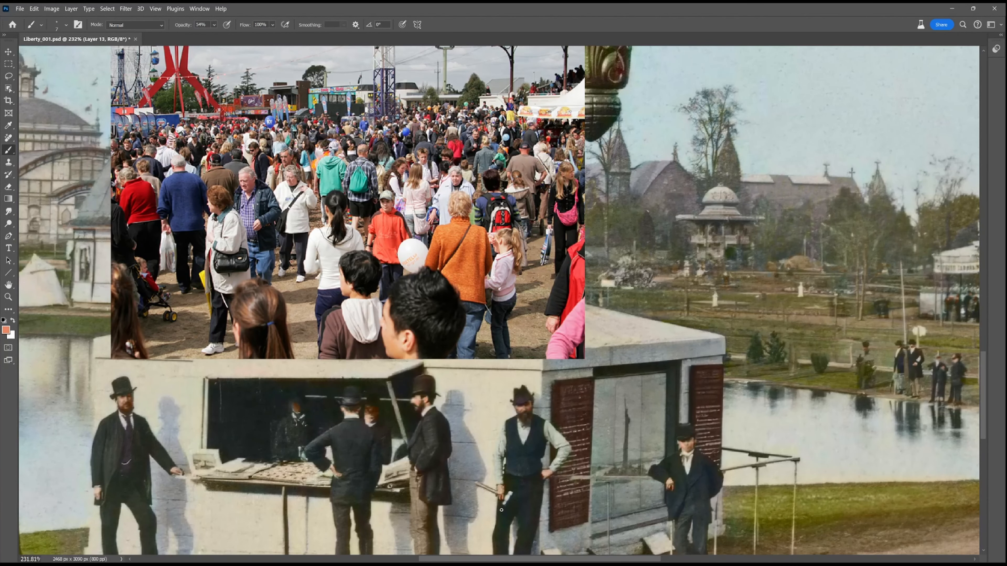
# Step: Sample skin tones from the crowd photo and the men, and tint the faces and hands of the men around the stand
pyautogui.keyDown('alt'); pyautogui.click(126, 400); pyautogui.keyUp('alt')
pyautogui.keyDown('alt'); pyautogui.click(129, 410); pyautogui.keyUp('alt')
pyautogui.keyDown('alt'); pyautogui.click(503, 295); pyautogui.keyUp('alt')
pyautogui.keyDown('alt'); pyautogui.click(413, 336); pyautogui.keyUp('alt')
pyautogui.keyDown('alt'); pyautogui.click(369, 407); pyautogui.keyUp('alt')
pyautogui.keyDown('alt'); pyautogui.click(298, 435); pyautogui.keyUp('alt')
pyautogui.keyDown('alt'); pyautogui.click(300, 392); pyautogui.keyUp('alt')
pyautogui.keyDown('alt'); pyautogui.click(312, 482); pyautogui.keyUp('alt')
pyautogui.keyDown('alt'); pyautogui.click(304, 472); pyautogui.keyUp('alt')
# Step: Sample skin and blue clothing colors from the crowd photo and touch up the men's faces and clothing
pyautogui.scroll(-3, 396, 487)
pyautogui.scroll(5, 115, 452)
pyautogui.keyDown('alt'); pyautogui.click(825, 232); pyautogui.keyUp('alt')
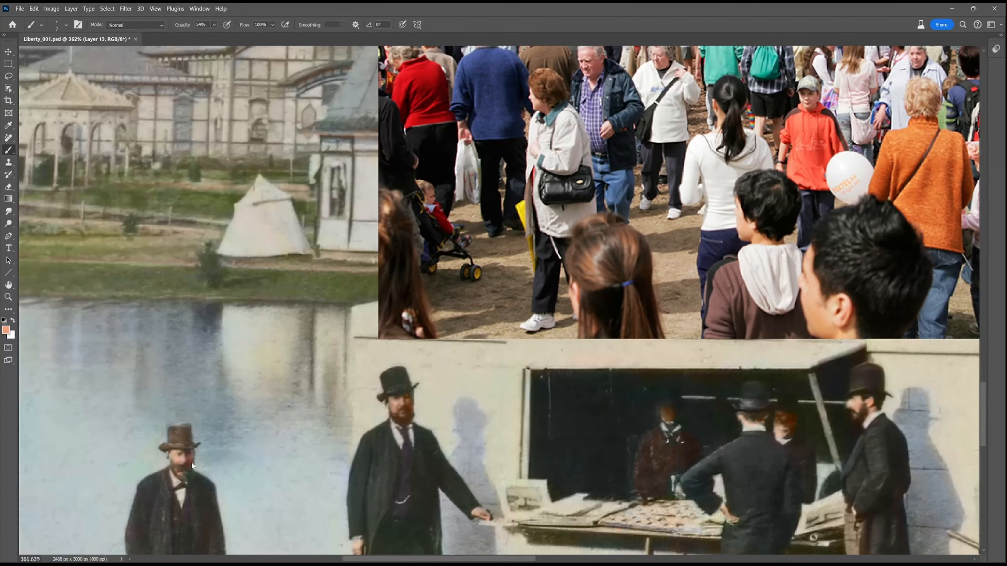
pyautogui.keyDown('alt'); pyautogui.click(596, 237); pyautogui.keyUp('alt')
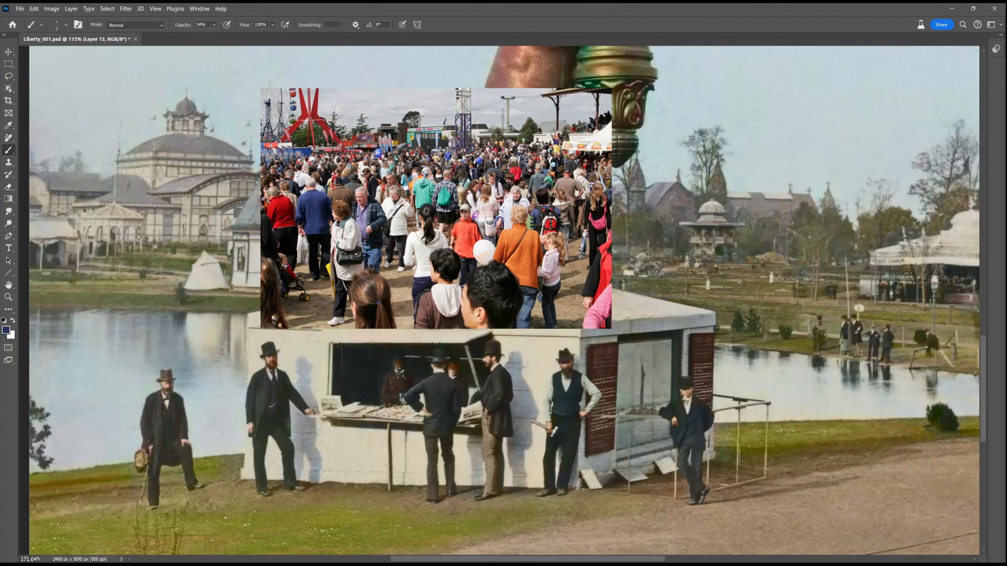
# Step: Sample a golden copper tone from the reference photo and tint the torch handle and hand, lowering the brush opacity to 30%
pyautogui.hotkey('ctrl', '0')
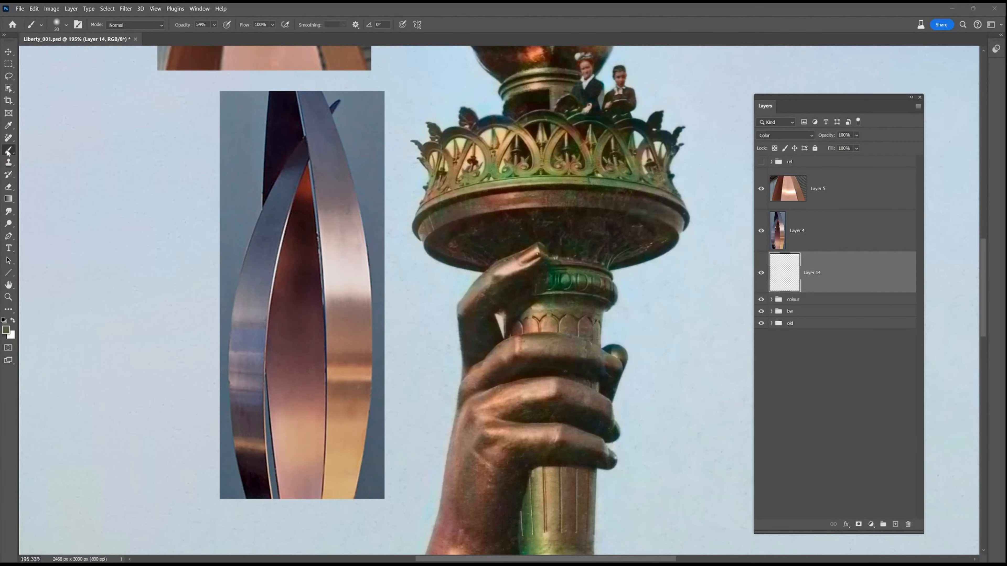
pyautogui.keyDown('alt'); pyautogui.click(350, 337); pyautogui.keyUp('alt')
pyautogui.moveTo(608, 381); pyautogui.dragTo(593, 323)
pyautogui.moveTo(606, 448)
pyautogui.mouseDown()
pyautogui.moveTo(596, 360)
pyautogui.moveTo(582, 364)
pyautogui.mouseUp()
pyautogui.click(214, 24)
pyautogui.moveTo(226, 36); pyautogui.dragTo(216, 36)
pyautogui.moveTo(504, 430)
pyautogui.mouseDown()
pyautogui.moveTo(506, 460)
pyautogui.moveTo(547, 472)
pyautogui.moveTo(547, 378)
pyautogui.moveTo(563, 473)
pyautogui.mouseUp()
# Step: Sample a blue-grey metal tone from the reference photo and tint the shaded edges of the handle, hand and wrist with a smaller brush
pyautogui.keyDown('alt'); pyautogui.click(226, 258); pyautogui.keyUp('alt')
pyautogui.press('[')
pyautogui.press('[')
pyautogui.moveTo(572, 416); pyautogui.dragTo(566, 473)
pyautogui.moveTo(468, 193); pyautogui.dragTo(443, 222)
pyautogui.moveTo(478, 262); pyautogui.dragTo(448, 288)
pyautogui.moveTo(437, 333); pyautogui.dragTo(429, 401)
# Step: Sample brown and copper tones from the reference photo and tint the forearm with a larger brush
pyautogui.keyDown('alt'); pyautogui.click(324, 191); pyautogui.keyUp('alt')
pyautogui.moveTo(437, 474); pyautogui.dragTo(439, 498)
pyautogui.press(']')
pyautogui.press(']')
pyautogui.press(']')
pyautogui.press(']')
pyautogui.press(']')
pyautogui.moveTo(436, 427)
pyautogui.mouseDown()
pyautogui.moveTo(422, 461)
pyautogui.moveTo(432, 513)
pyautogui.moveTo(497, 361)
pyautogui.moveTo(436, 468)
pyautogui.mouseUp()
pyautogui.keyDown('alt'); pyautogui.click(334, 308); pyautogui.keyUp('alt')
pyautogui.moveTo(492, 391); pyautogui.dragTo(460, 499)
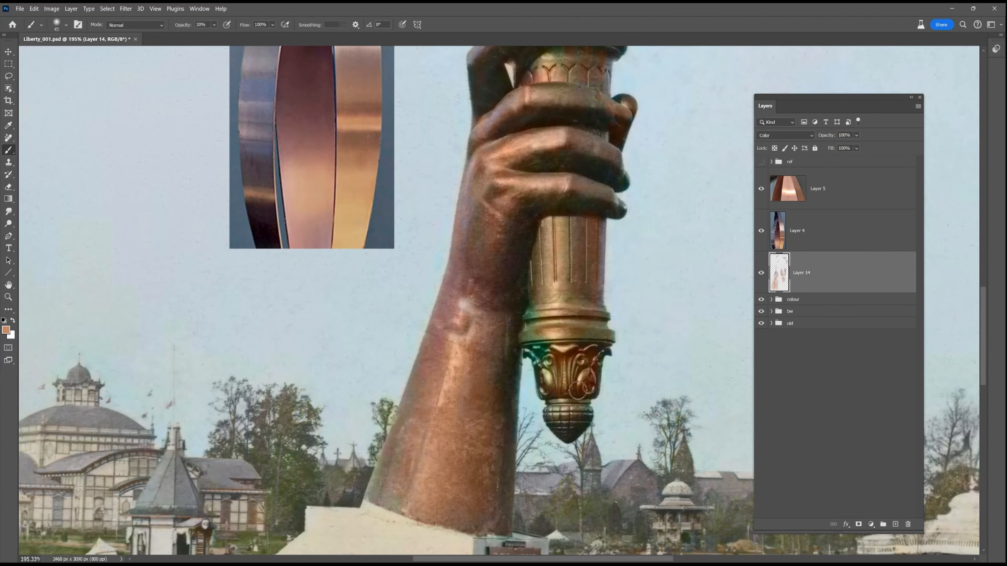
# Step: Sample grey, brown and golden copper tones and tint the green areas of the torch's ornate lower end with a smaller brush
pyautogui.press('[')
pyautogui.press('[')
pyautogui.press('[')
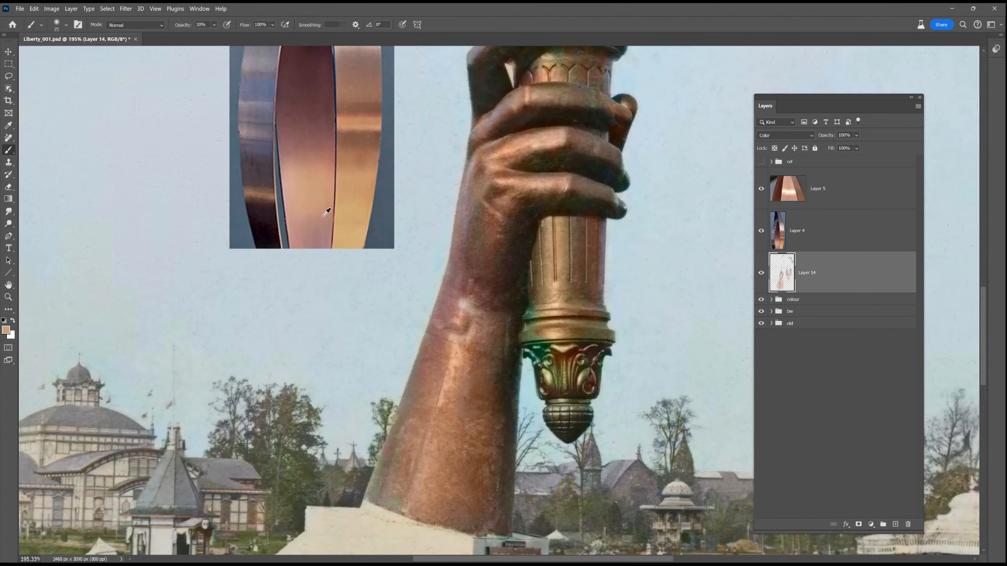
pyautogui.keyDown('alt'); pyautogui.click(267, 86); pyautogui.keyUp('alt')
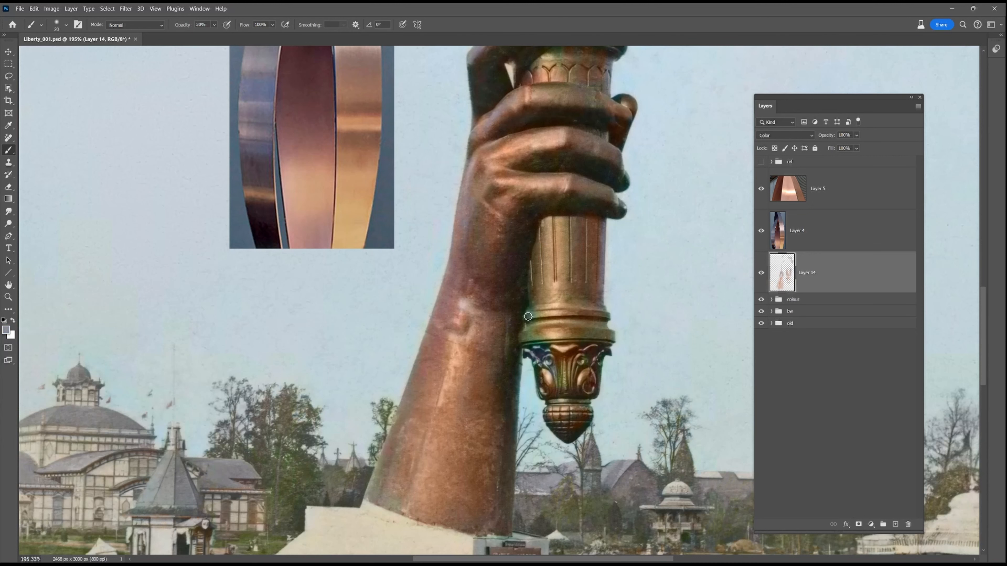
pyautogui.keyDown('alt'); pyautogui.click(262, 166); pyautogui.keyUp('alt')
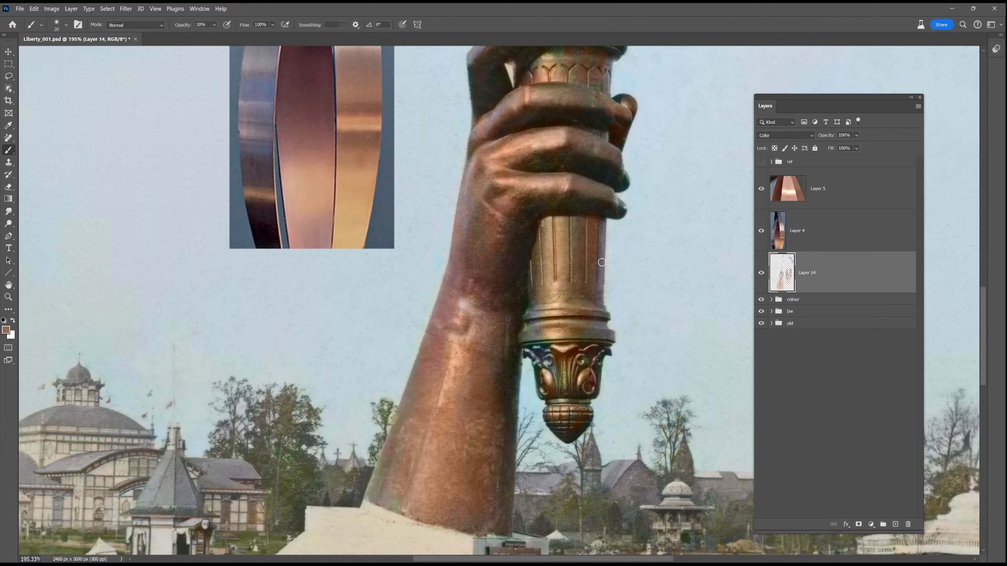
pyautogui.keyDown('alt'); pyautogui.click(367, 123); pyautogui.keyUp('alt')
pyautogui.keyDown('alt'); pyautogui.click(362, 80); pyautogui.keyUp('alt')
pyautogui.moveTo(535, 359)
pyautogui.mouseDown()
pyautogui.moveTo(563, 390)
pyautogui.moveTo(509, 317)
pyautogui.mouseUp()
# Step: Sample a blue-grey tone from the reference photo and tint the edges of the forearm and fingers
pyautogui.keyDown('alt'); pyautogui.click(257, 92); pyautogui.keyUp('alt')
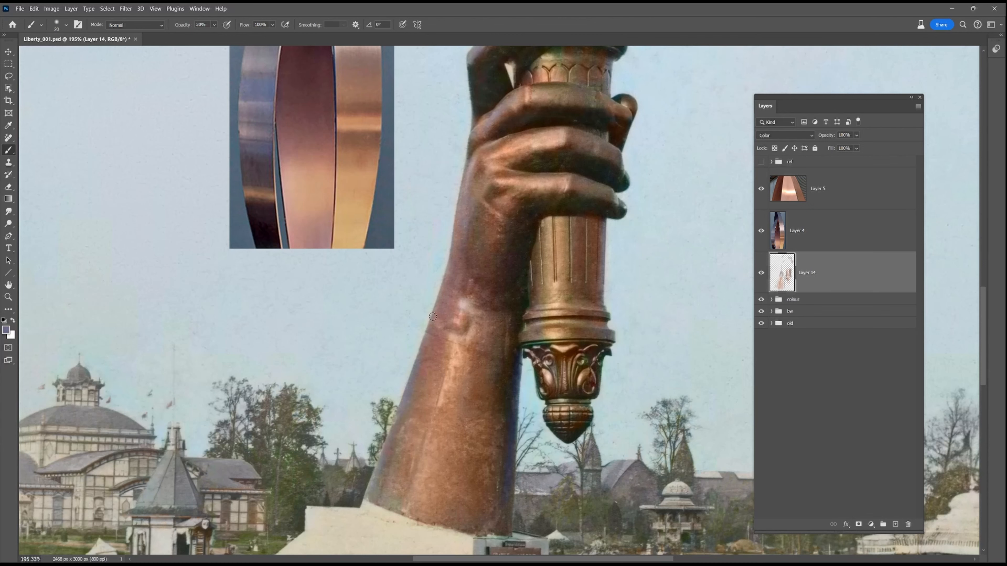
pyautogui.moveTo(432, 316); pyautogui.dragTo(462, 333)
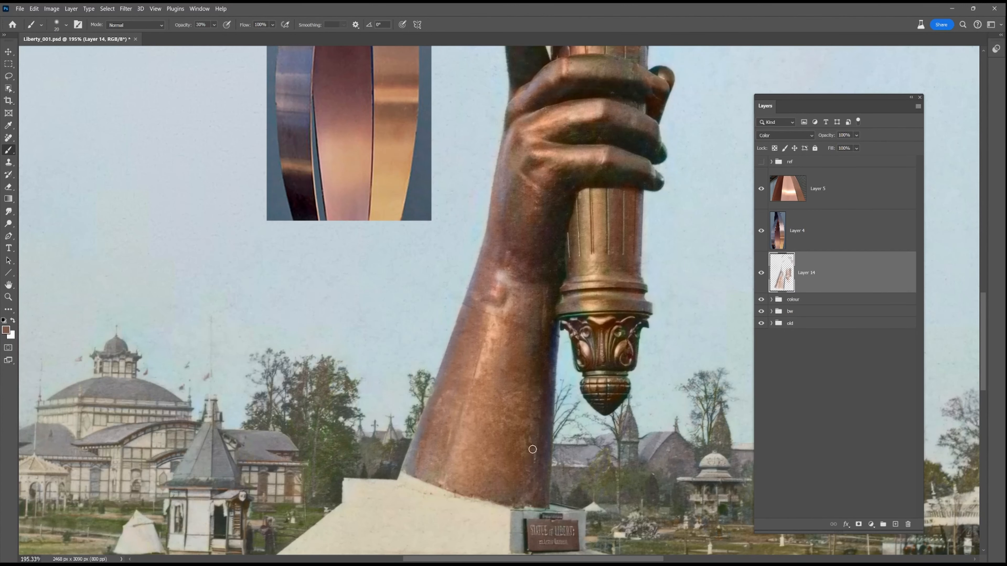
pyautogui.moveTo(641, 202); pyautogui.dragTo(623, 290)
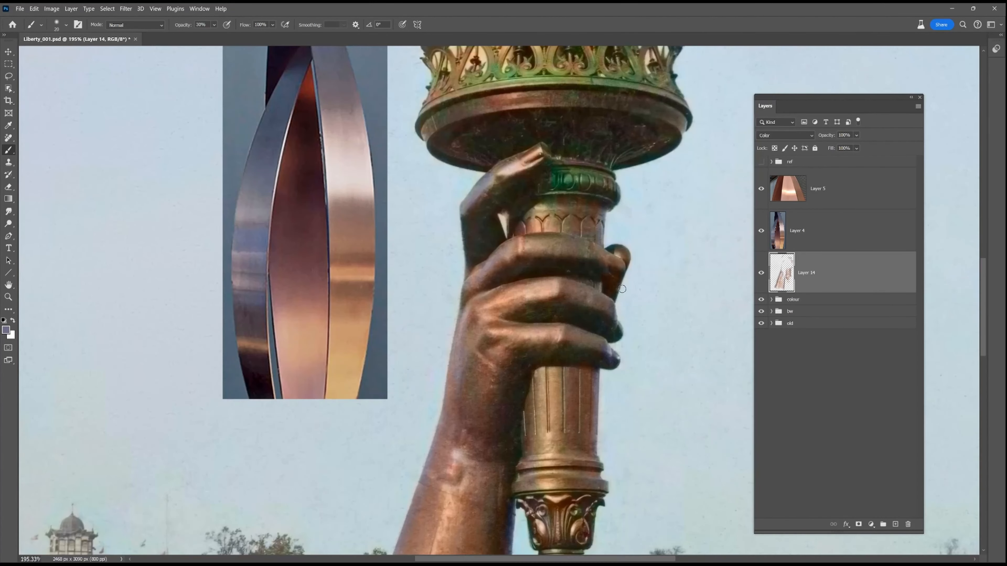
# Step: Sample copper and brown tones and tint the fingers, the green collar below the balcony and the torch's lower ornament
pyautogui.keyDown('alt'); pyautogui.click(473, 208); pyautogui.keyUp('alt')
pyautogui.keyDown('alt'); pyautogui.click(376, 293); pyautogui.keyUp('alt')
pyautogui.keyDown('alt'); pyautogui.click(501, 332); pyautogui.keyUp('alt')
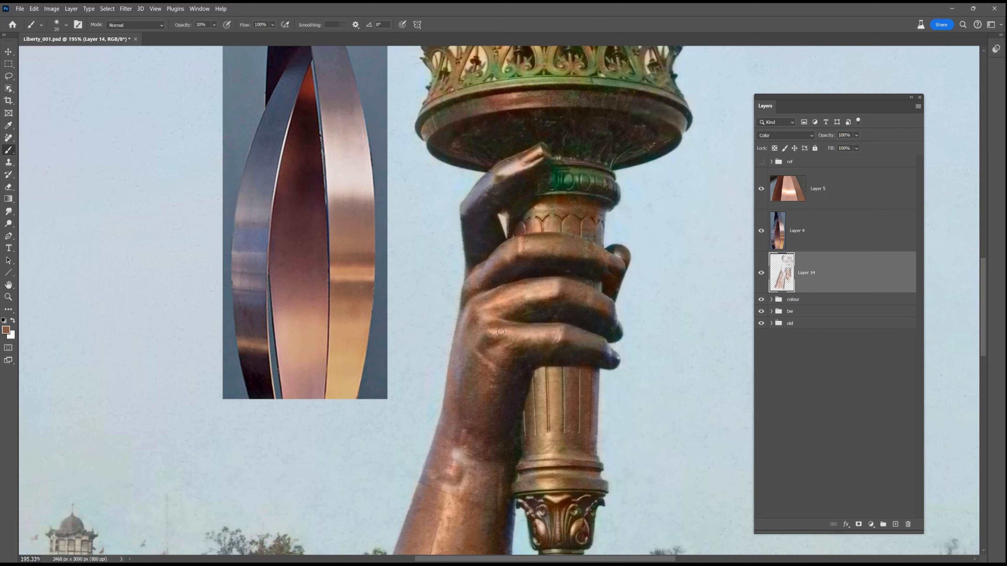
pyautogui.keyDown('alt'); pyautogui.click(319, 284); pyautogui.keyUp('alt')
pyautogui.moveTo(572, 176)
pyautogui.mouseDown()
pyautogui.moveTo(549, 170)
pyautogui.moveTo(589, 190)
pyautogui.moveTo(565, 205)
pyautogui.moveTo(547, 182)
pyautogui.mouseUp()
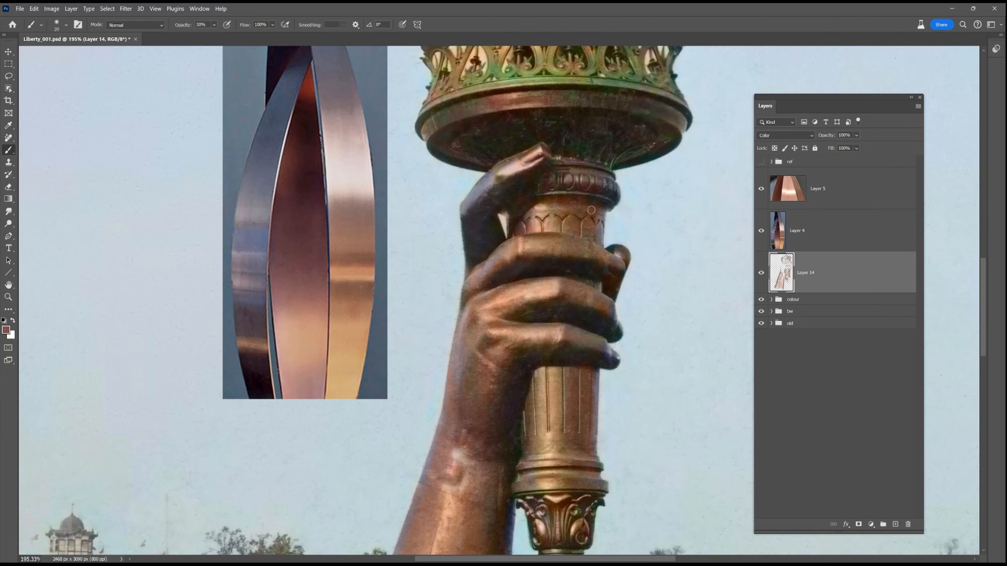
pyautogui.scroll(-4, 620, 365)
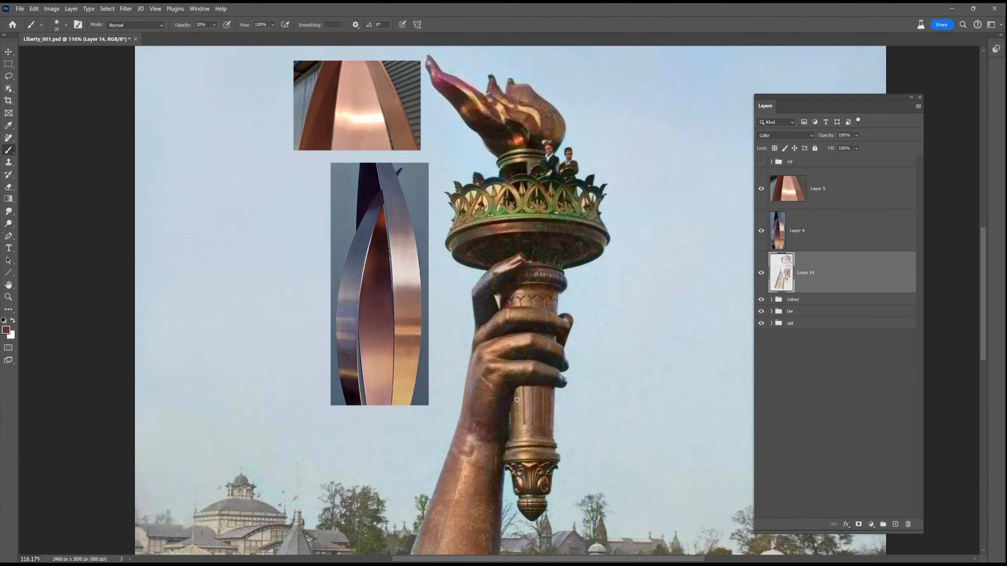
pyautogui.moveTo(540, 449); pyautogui.dragTo(518, 478)
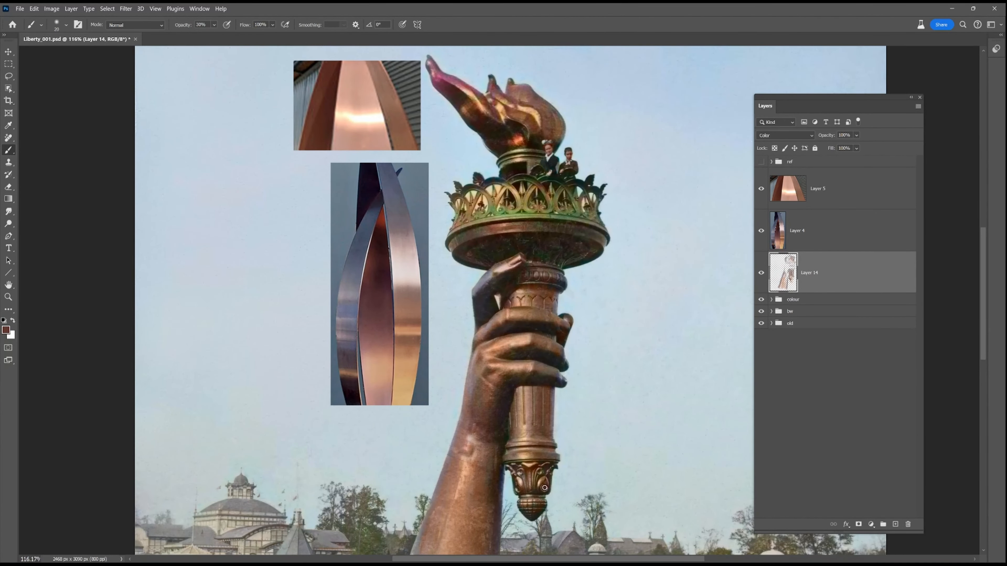
# Step: Hide and reshow Layer 14 to compare the copper tinting on the torch and arm
pyautogui.scroll(-2, 544, 488)
pyautogui.click(762, 273)
pyautogui.scroll(7, 579, 454)
pyautogui.moveTo(735, 297); pyautogui.dragTo(770, 247)
pyautogui.click(761, 273)
# Step: Sample blue-grey, brown and golden copper tones from the reference photo and refine the tint of the hand and torch handle
pyautogui.keyDown('alt'); pyautogui.click(163, 104); pyautogui.keyUp('alt')
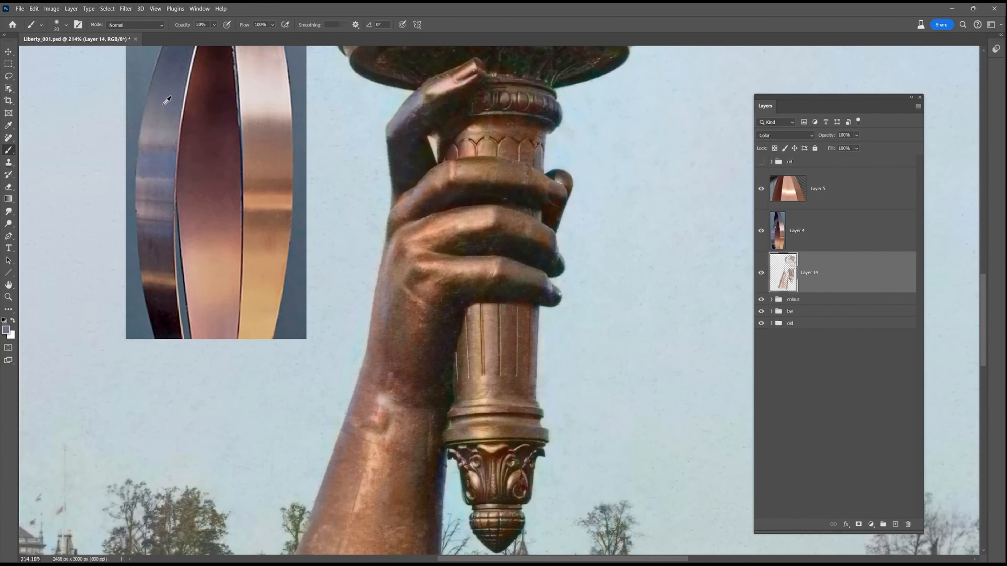
pyautogui.keyDown('alt'); pyautogui.click(163, 246); pyautogui.keyUp('alt')
pyautogui.keyDown('alt'); pyautogui.click(241, 221); pyautogui.keyUp('alt')
pyautogui.keyDown('alt'); pyautogui.click(266, 245); pyautogui.keyUp('alt')
# Step: Sample metal and copper tones and tint the rim and underside of the torch's balcony and the thumb below it
pyautogui.scroll(5, 381, 273)
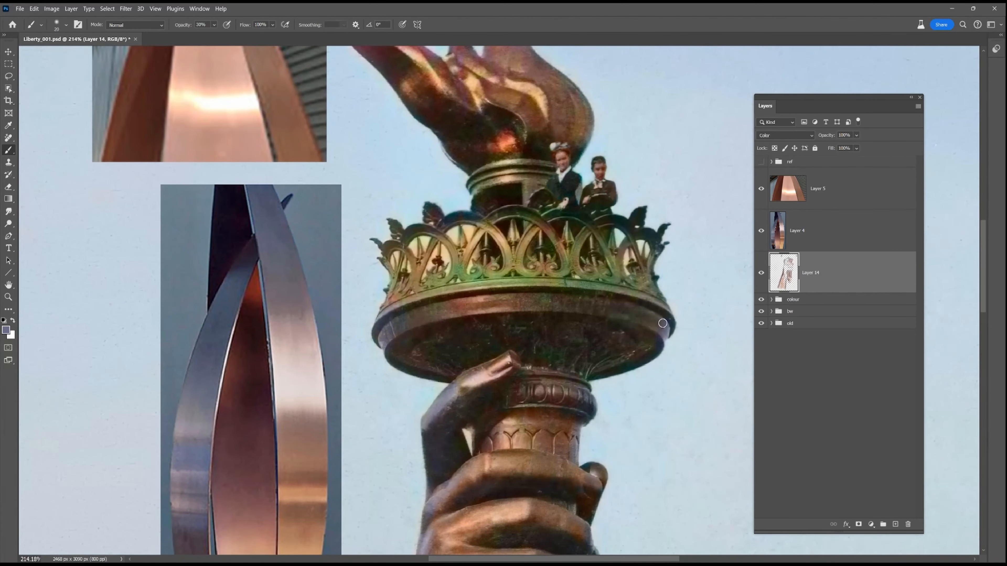
pyautogui.keyDown('alt'); pyautogui.click(293, 312); pyautogui.keyUp('alt')
pyautogui.moveTo(648, 300); pyautogui.dragTo(662, 327)
pyautogui.keyDown('alt'); pyautogui.click(304, 411); pyautogui.keyUp('alt')
pyautogui.moveTo(426, 310); pyautogui.dragTo(415, 341)
pyautogui.moveTo(529, 314); pyautogui.dragTo(502, 285)
pyautogui.keyDown('alt'); pyautogui.click(490, 367); pyautogui.keyUp('alt')
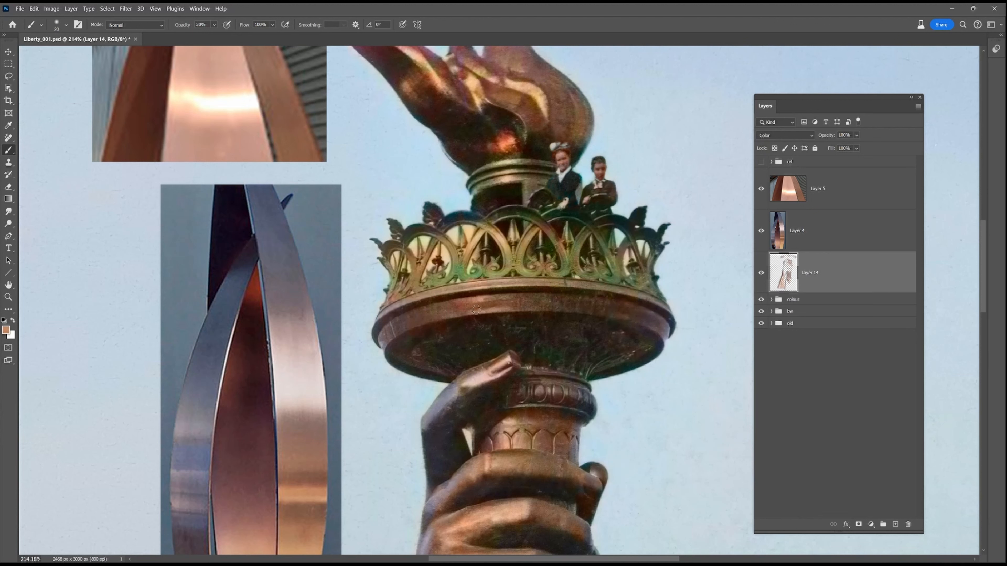
pyautogui.moveTo(472, 376); pyautogui.dragTo(507, 363)
# Step: Sample brown and copper tones and recolor the green balcony railing and the ring beneath the flame
pyautogui.moveTo(471, 265); pyautogui.dragTo(503, 274)
pyautogui.keyDown('alt'); pyautogui.click(213, 346); pyautogui.keyUp('alt')
pyautogui.keyDown('alt'); pyautogui.click(263, 369); pyautogui.keyUp('alt')
pyautogui.moveTo(635, 231)
pyautogui.mouseDown()
pyautogui.moveTo(573, 265)
pyautogui.moveTo(621, 269)
pyautogui.moveTo(660, 235)
pyautogui.mouseUp()
pyautogui.moveTo(586, 273)
pyautogui.mouseDown()
pyautogui.moveTo(562, 260)
pyautogui.moveTo(540, 223)
pyautogui.moveTo(562, 211)
pyautogui.moveTo(522, 212)
pyautogui.moveTo(537, 146)
pyautogui.moveTo(546, 168)
pyautogui.moveTo(562, 127)
pyautogui.moveTo(539, 139)
pyautogui.moveTo(476, 121)
pyautogui.moveTo(512, 142)
pyautogui.moveTo(497, 178)
pyautogui.moveTo(518, 182)
pyautogui.moveTo(490, 175)
pyautogui.moveTo(541, 171)
pyautogui.mouseUp()
pyautogui.keyDown('alt'); pyautogui.click(512, 142); pyautogui.keyUp('alt')
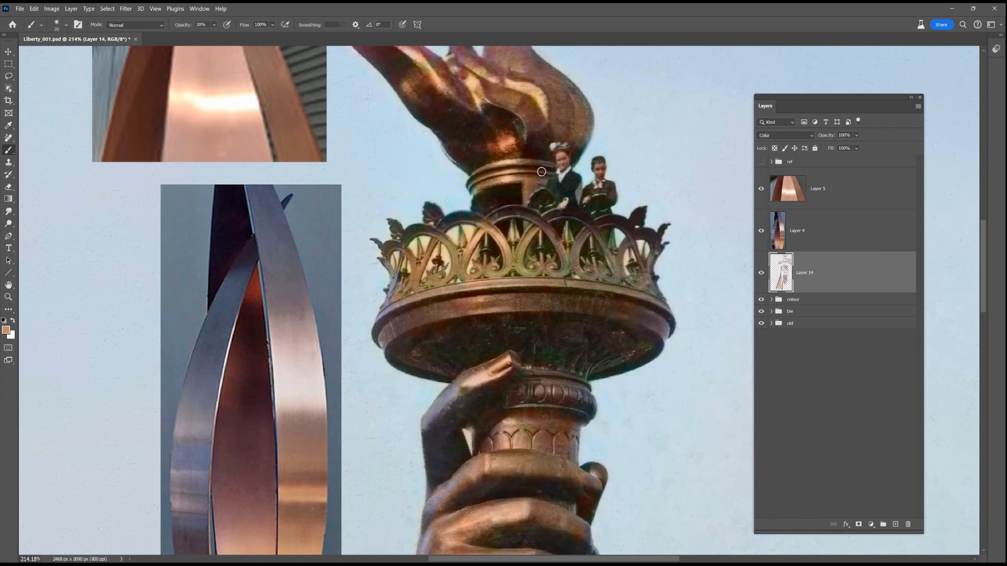
pyautogui.moveTo(497, 220)
pyautogui.mouseDown()
pyautogui.moveTo(480, 219)
pyautogui.moveTo(560, 271)
pyautogui.mouseUp()
pyautogui.keyDown('alt'); pyautogui.click(311, 438); pyautogui.keyUp('alt')
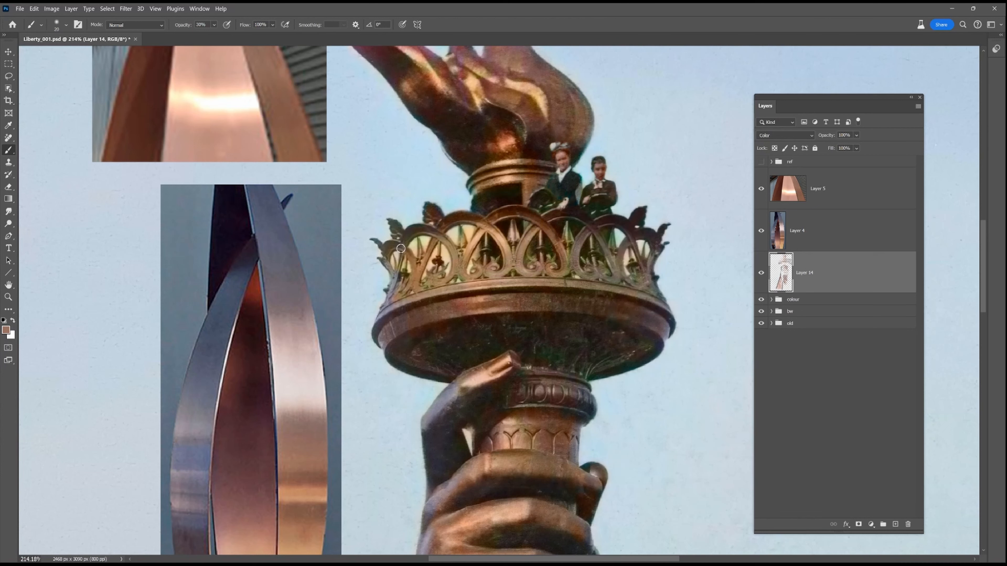
# Step: Touch up the balcony railing with a tone sampled from the reference photo, setting the brush opacity to 54% and finally 95%
pyautogui.keyDown('alt'); pyautogui.click(307, 489); pyautogui.keyUp('alt')
pyautogui.press('5')
pyautogui.press('4')
pyautogui.press('9')
pyautogui.press('5')
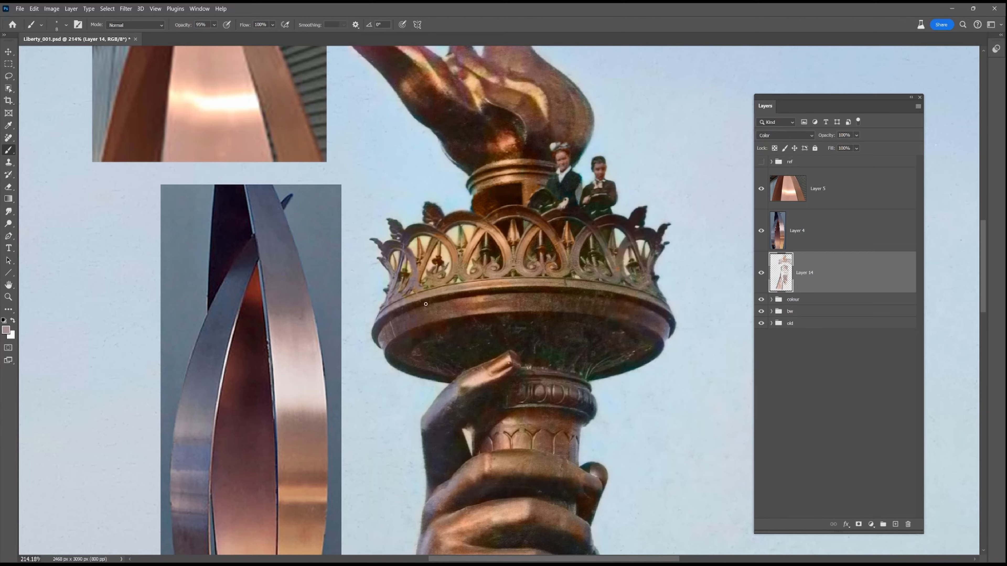
# Step: Sample metal and copper tones from both reference photos and tint the flame's tongue and curved body with a larger brush
pyautogui.scroll(-4, 425, 304)
pyautogui.moveTo(524, 351); pyautogui.dragTo(594, 405)
pyautogui.scroll(3, 524, 351)
pyautogui.keyDown('alt'); pyautogui.click(480, 180); pyautogui.keyUp('alt')
pyautogui.moveTo(482, 175)
pyautogui.mouseDown()
pyautogui.moveTo(493, 184)
pyautogui.moveTo(504, 175)
pyautogui.moveTo(425, 158)
pyautogui.moveTo(484, 216)
pyautogui.mouseUp()
pyautogui.press(']')
pyautogui.press(']')
pyautogui.press(']')
pyautogui.keyDown('alt'); pyautogui.click(277, 481); pyautogui.keyUp('alt')
pyautogui.keyDown('alt'); pyautogui.click(369, 447); pyautogui.keyUp('alt')
pyautogui.keyDown('alt'); pyautogui.click(368, 539); pyautogui.keyUp('alt')
pyautogui.keyDown('alt'); pyautogui.click(277, 492); pyautogui.keyUp('alt')
pyautogui.moveTo(583, 176); pyautogui.dragTo(604, 206)
# Step: Alternate sampled dark, light and golden copper tones to tint the flame's shaded side, center and base
pyautogui.keyDown('alt'); pyautogui.click(367, 426); pyautogui.keyUp('alt')
pyautogui.moveTo(601, 243); pyautogui.dragTo(595, 219)
pyautogui.keyDown('alt'); pyautogui.click(277, 481); pyautogui.keyUp('alt')
pyautogui.moveTo(572, 187)
pyautogui.mouseDown()
pyautogui.moveTo(604, 251)
pyautogui.moveTo(602, 233)
pyautogui.mouseUp()
pyautogui.keyDown('alt'); pyautogui.click(308, 466); pyautogui.keyUp('alt')
pyautogui.moveTo(515, 254); pyautogui.dragTo(520, 304)
pyautogui.keyDown('alt'); pyautogui.click(366, 478); pyautogui.keyUp('alt')
pyautogui.moveTo(593, 235); pyautogui.dragTo(594, 223)
pyautogui.keyDown('alt'); pyautogui.click(317, 456); pyautogui.keyUp('alt')
pyautogui.moveTo(528, 221); pyautogui.dragTo(508, 255)
# Step: Sample the sky color and paint it into a balcony railing gap with a smaller brush at 100% opacity
pyautogui.keyDown('alt'); pyautogui.click(491, 298); pyautogui.keyUp('alt')
pyautogui.moveTo(214, 25); pyautogui.dragTo(292, 54)
pyautogui.press('[')
pyautogui.press('[')
pyautogui.press('[')
pyautogui.press('[')
pyautogui.press('[')
pyautogui.moveTo(491, 322); pyautogui.dragTo(495, 319)
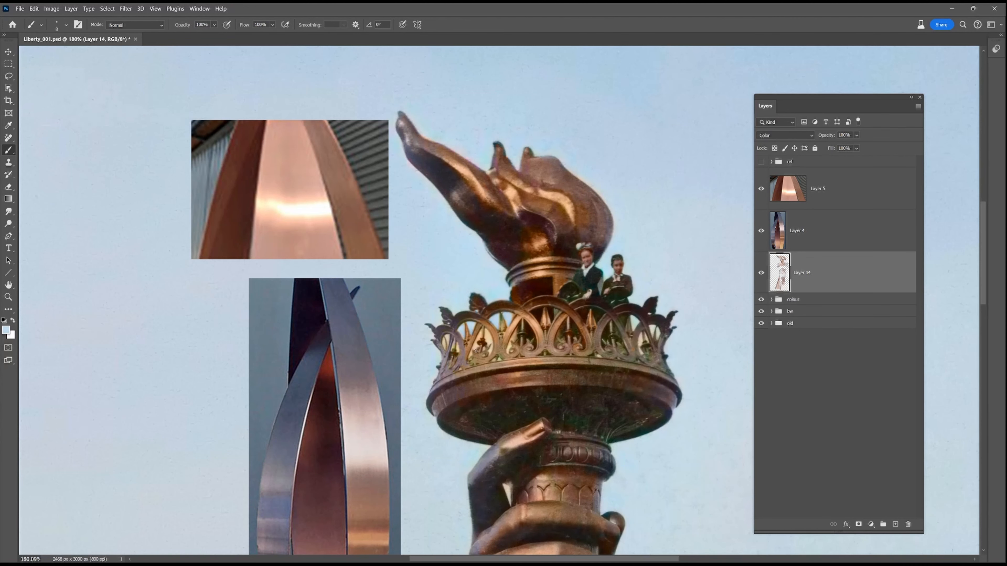
# Step: Tint the yellowish gaps at the left end of the balcony railing with sky blue, using a finer brush at 66% opacity
pyautogui.scroll(8, 470, 350)
pyautogui.press('[')
pyautogui.press('[')
pyautogui.press('[')
pyautogui.press('[')
pyautogui.moveTo(214, 25); pyautogui.dragTo(200, 35)
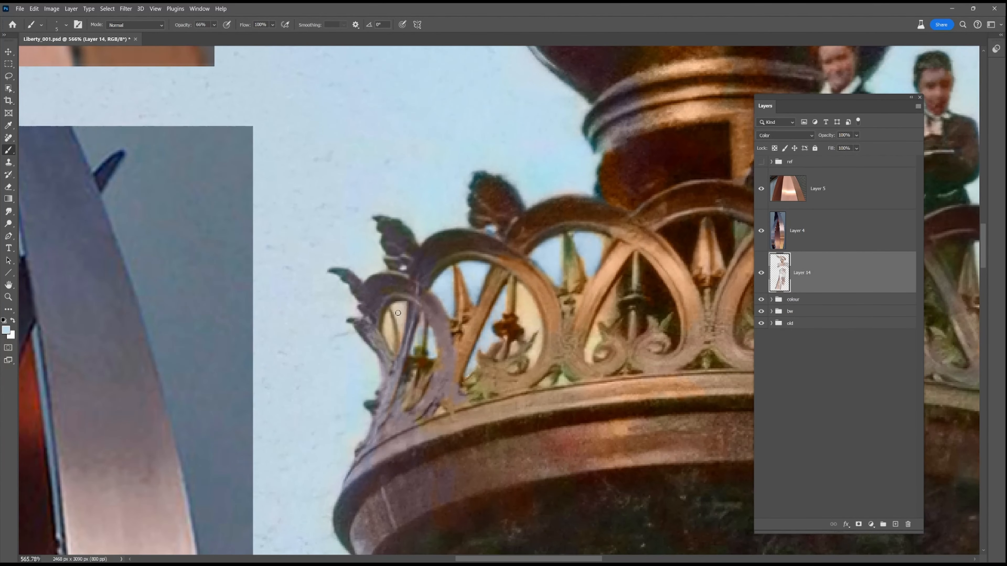
pyautogui.keyDown('alt'); pyautogui.click(472, 325); pyautogui.keyUp('alt')
# Step: Set the brush opacity to 39% and refine the railing gaps with sky blue and the railing spearheads with sampled copper
pyautogui.press('3')
pyautogui.press('9')
pyautogui.keyDown('alt'); pyautogui.click(397, 345); pyautogui.keyUp('alt')
pyautogui.press('[')
pyautogui.press('[')
pyautogui.press('[')
pyautogui.press('[')
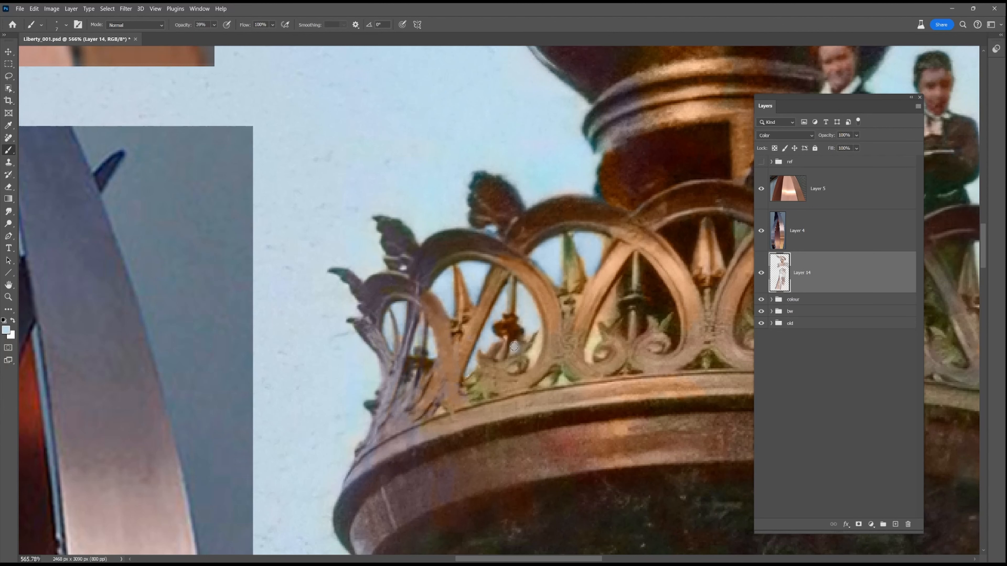
pyautogui.keyDown('alt'); pyautogui.click(597, 246); pyautogui.keyUp('alt')
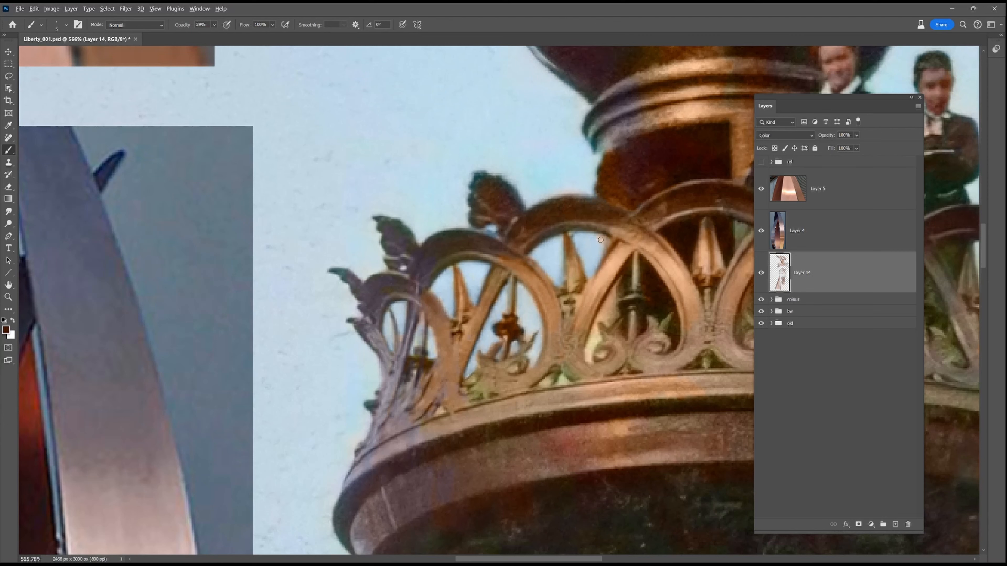
pyautogui.scroll(-3, 591, 160)
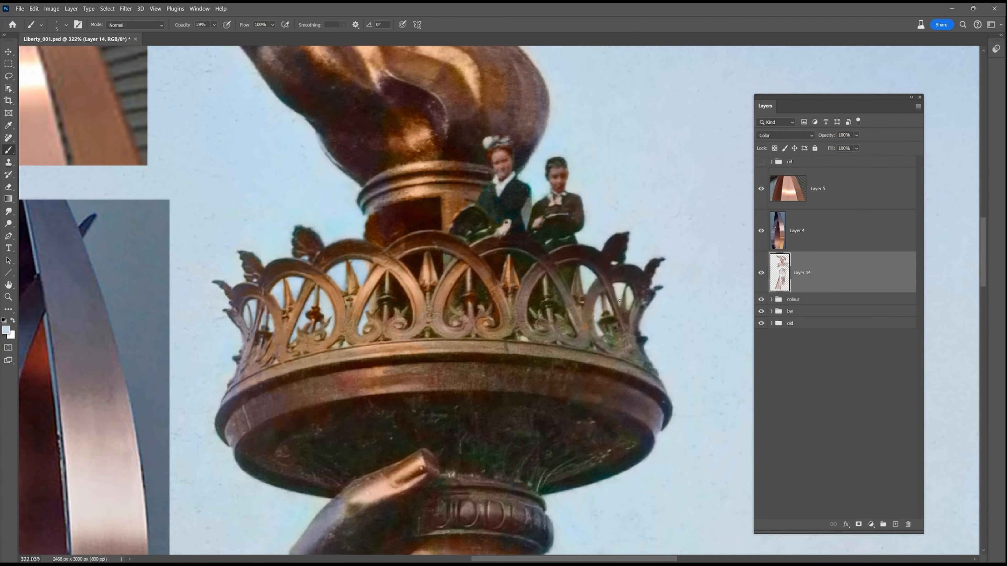
# Step: Sample a dark tone from the railing and tint the greenish openings on the balcony's right side with a larger brush
pyautogui.press(']')
pyautogui.press(']')
pyautogui.press(']')
pyautogui.press(']')
pyautogui.press(']')
pyautogui.press(']')
pyautogui.keyDown('alt'); pyautogui.click(533, 324); pyautogui.keyUp('alt')
pyautogui.moveTo(547, 276); pyautogui.dragTo(550, 314)
pyautogui.moveTo(594, 284); pyautogui.dragTo(585, 327)
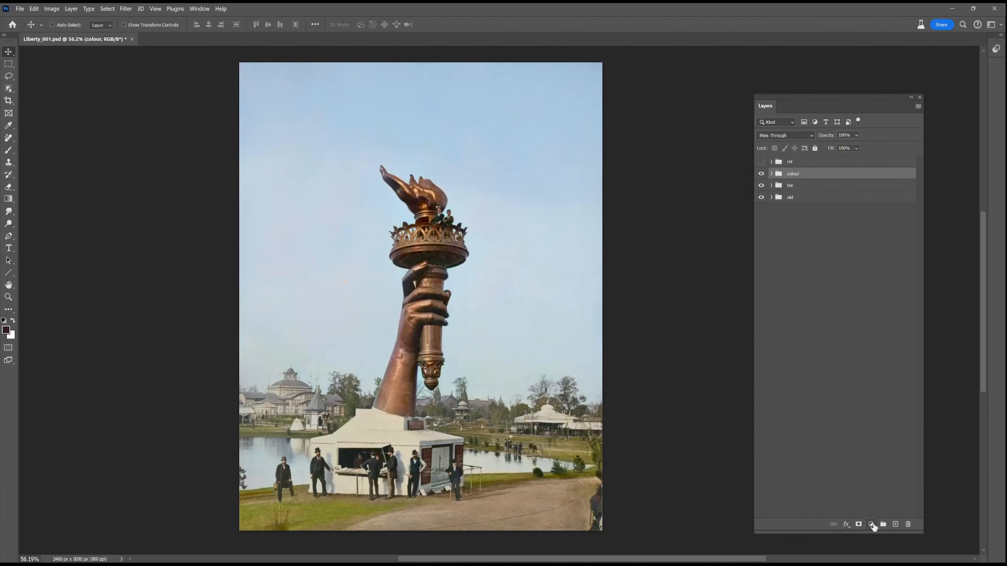
# Step: Add a Curves and a Levels adjustment layer above the colour group
pyautogui.click(872, 525)
pyautogui.click(914, 407)
pyautogui.click(871, 524)
pyautogui.click(907, 395)
# Step: In Curves 1, darken the midtones slightly, pull in the white point and set the black point input to 2; review the Levels 1 settings
pyautogui.click(803, 227)
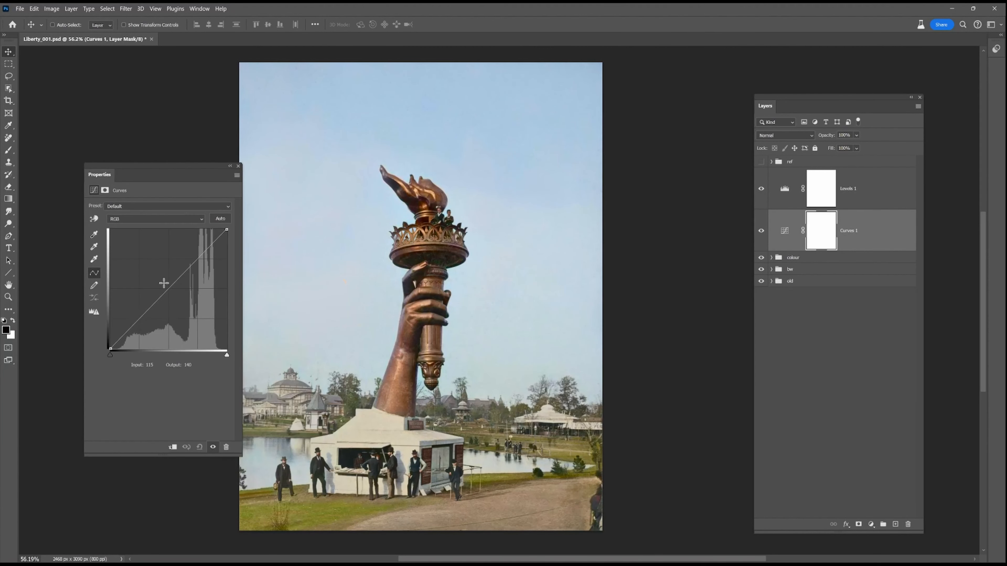
pyautogui.moveTo(165, 284); pyautogui.dragTo(168, 293)
pyautogui.moveTo(226, 355); pyautogui.dragTo(222, 354)
pyautogui.moveTo(110, 354); pyautogui.dragTo(111, 351)
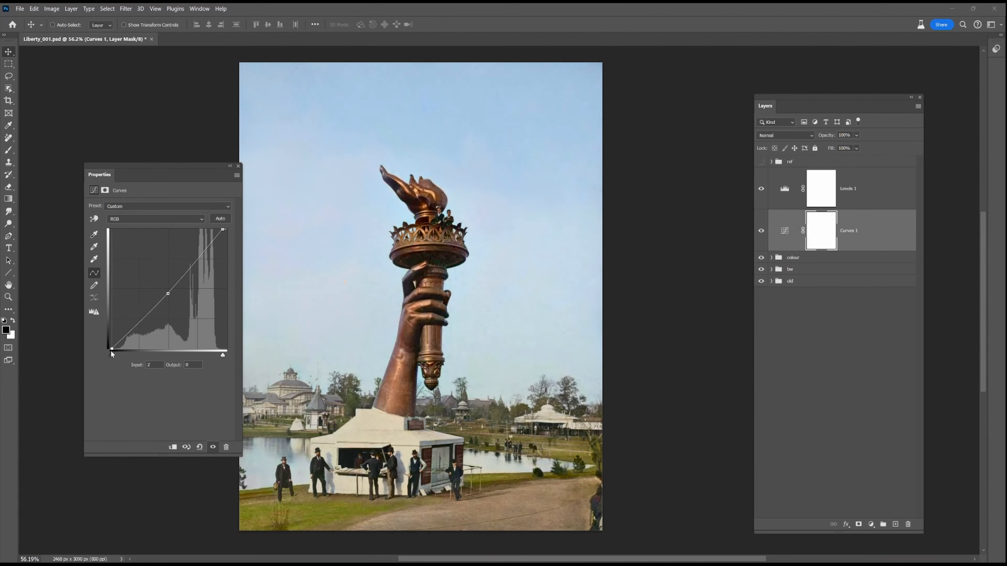
pyautogui.click(785, 190)
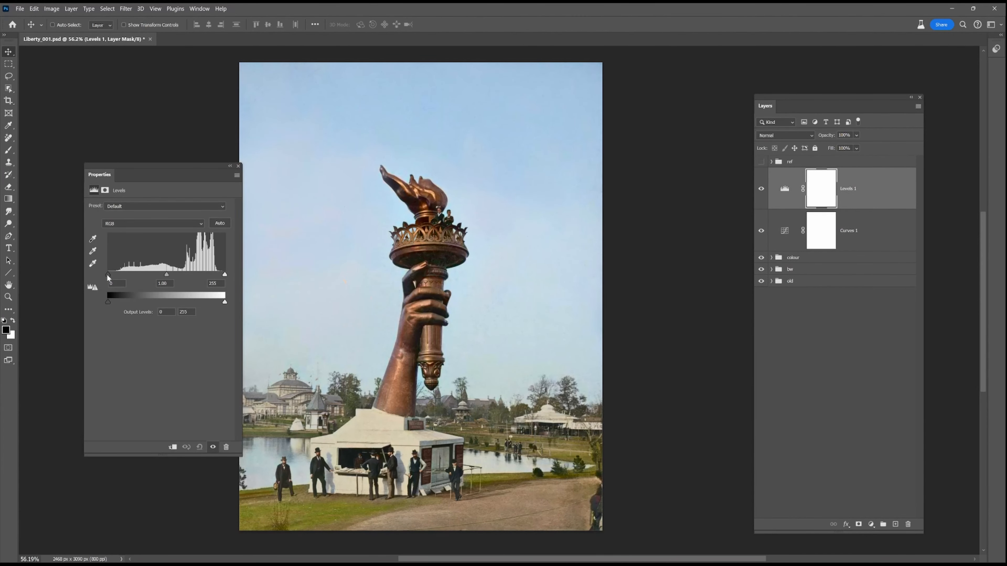
pyautogui.click(238, 166)
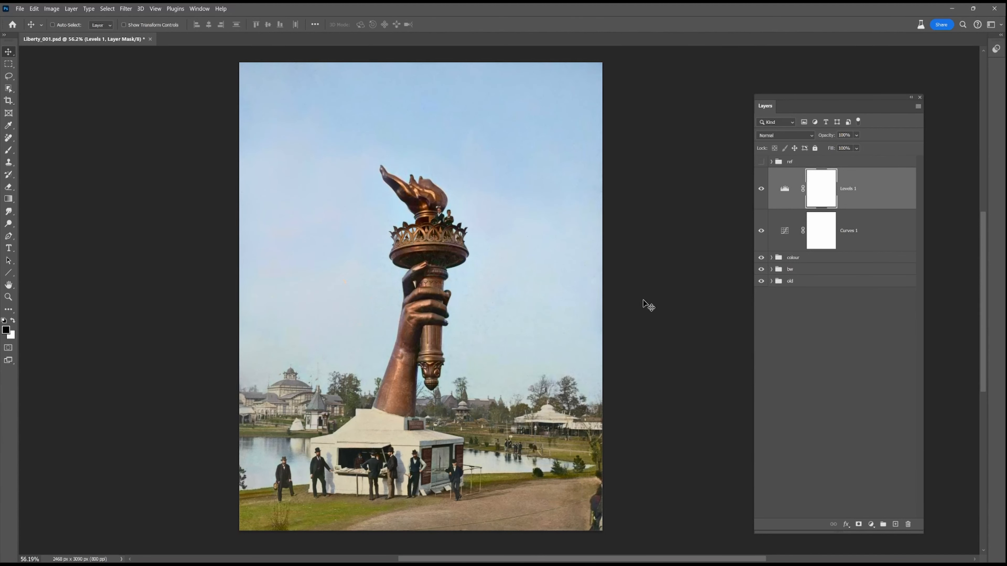
# Step: Reduce the opacity of the sky layer, Layer 8 in the colour group, to 38%
pyautogui.click(771, 257)
pyautogui.scroll(-3, 761, 433)
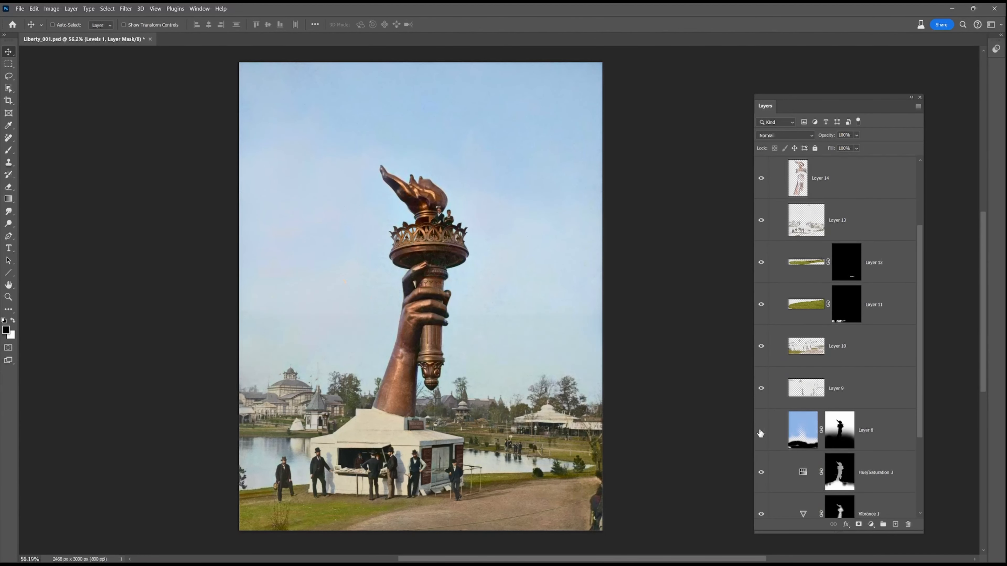
pyautogui.click(799, 433)
pyautogui.click(857, 135)
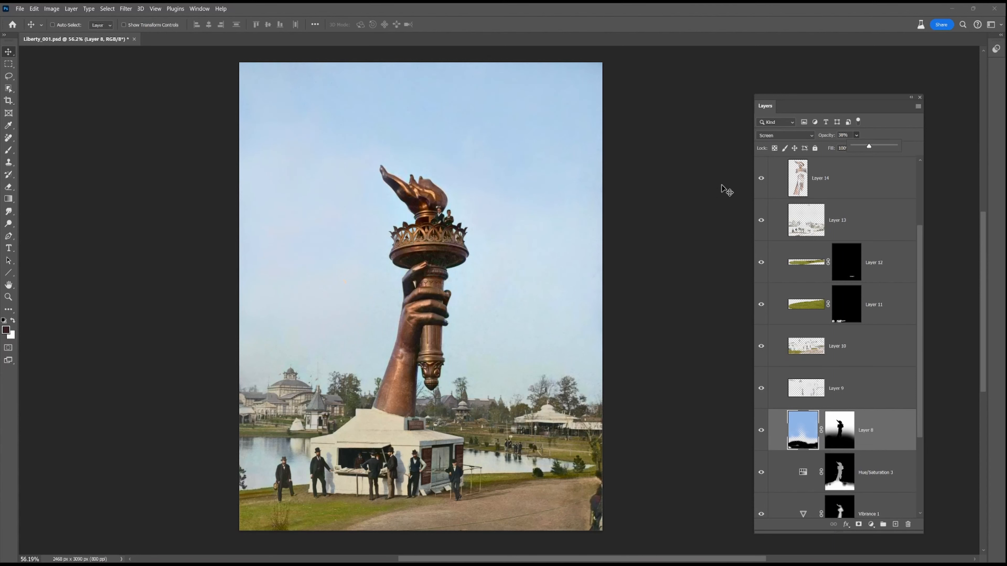
pyautogui.press('F7')
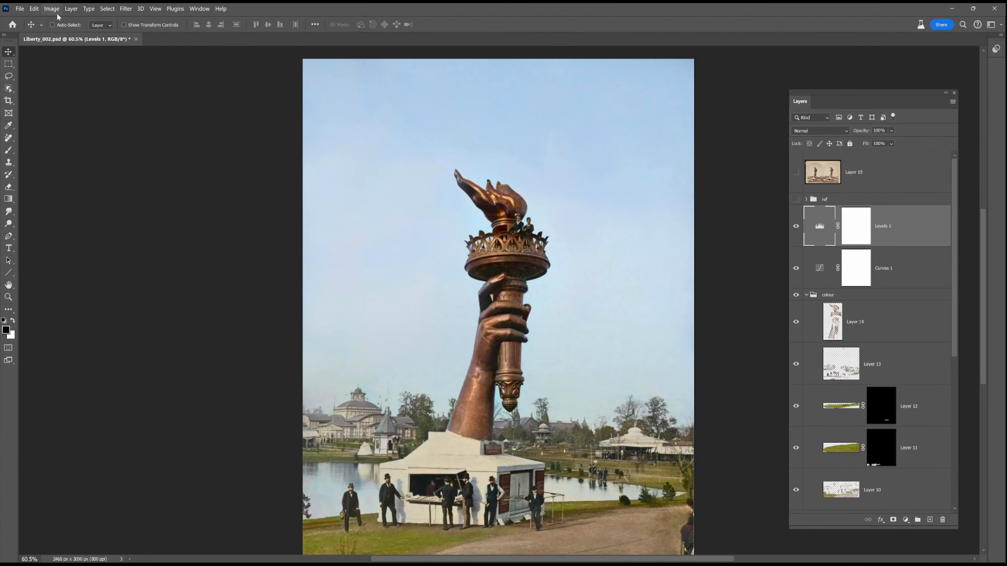
# Step: Select the main subject automatically and subtract the stand and the men, keeping only the torch and arm selected
pyautogui.click(107, 8)
pyautogui.click(154, 112)
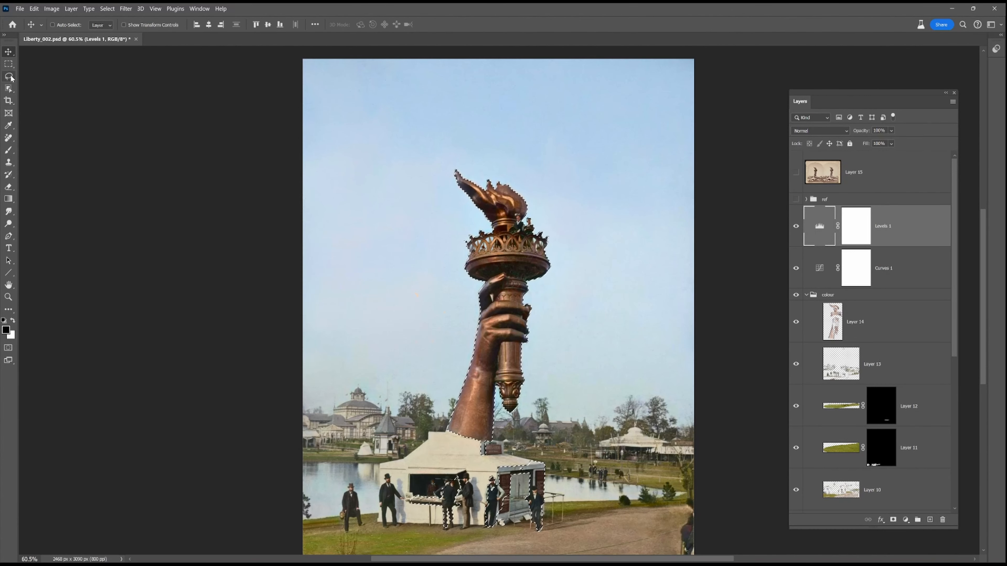
pyautogui.click(9, 64)
pyautogui.moveTo(576, 455); pyautogui.dragTo(351, 551)
pyautogui.moveTo(376, 515); pyautogui.dragTo(458, 496)
# Step: Add an Exposure adjustment layer masked to the torch and arm and set its exposure to +0.76
pyautogui.click(905, 520)
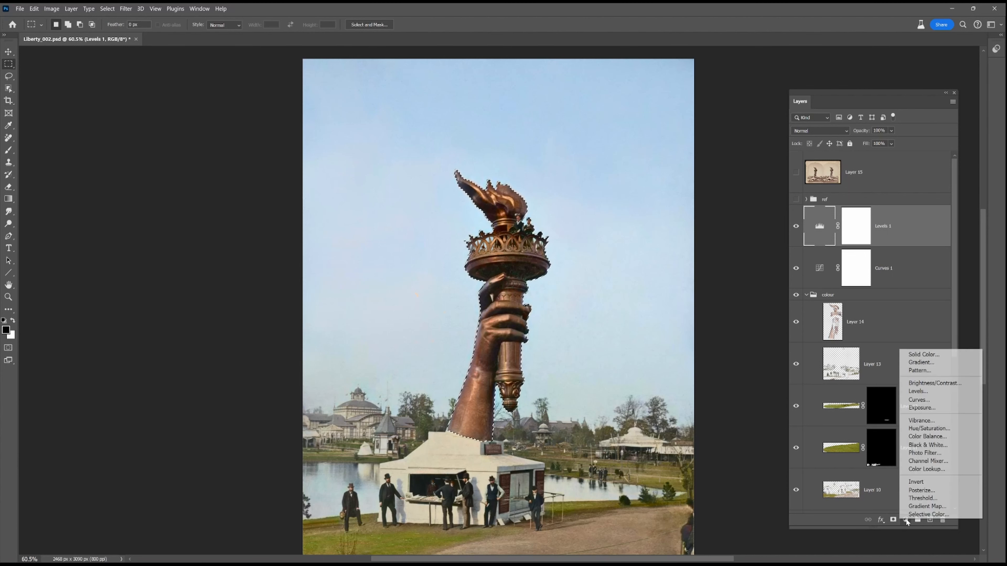
pyautogui.click(924, 409)
pyautogui.moveTo(637, 201); pyautogui.dragTo(671, 182)
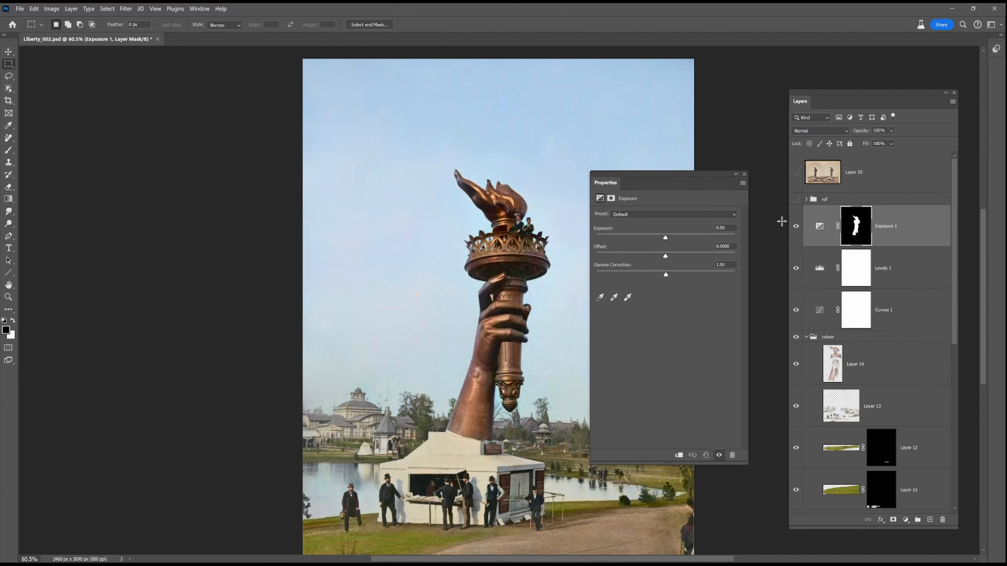
pyautogui.moveTo(666, 238); pyautogui.dragTo(674, 240)
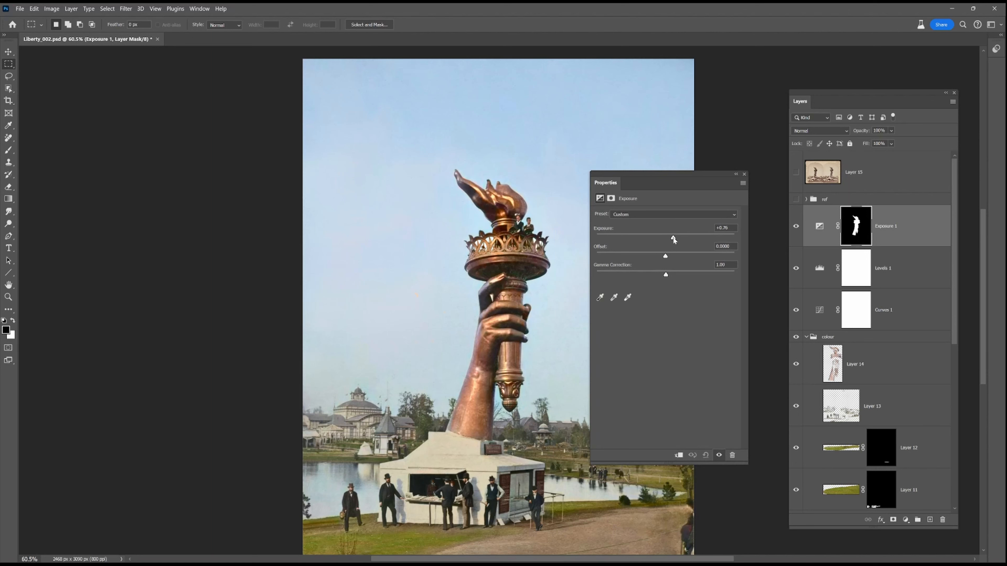
# Step: Compare the torch and arm with and without the Exposure 1 adjustment, both close up and at full-image view
pyautogui.click(744, 174)
pyautogui.click(796, 226)
pyautogui.click(796, 226)
pyautogui.click(796, 226)
pyautogui.click(796, 226)
pyautogui.click(796, 226)
pyautogui.scroll(-5, 631, 292)
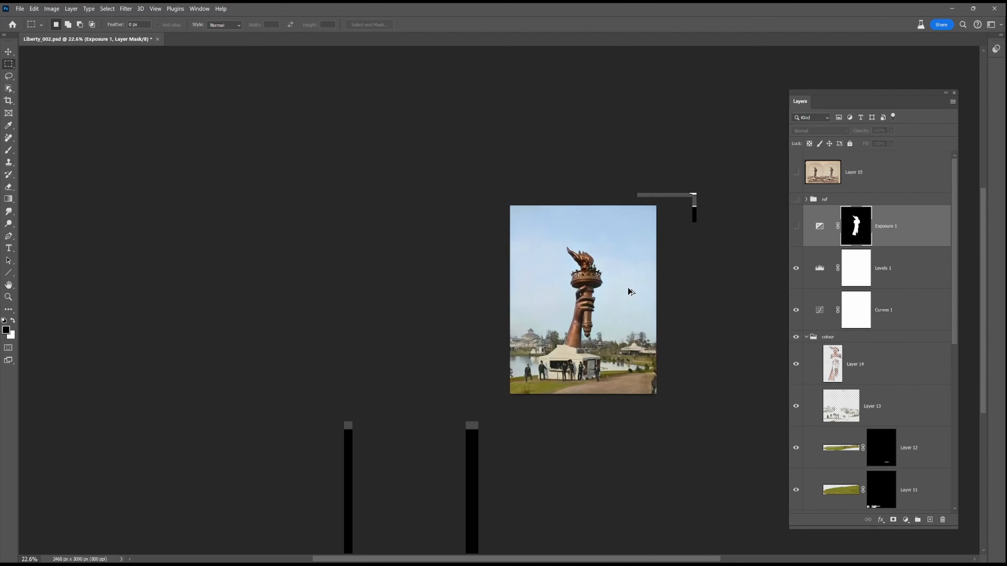
pyautogui.click(796, 226)
pyautogui.click(796, 226)
pyautogui.click(796, 227)
pyautogui.scroll(3, 625, 296)
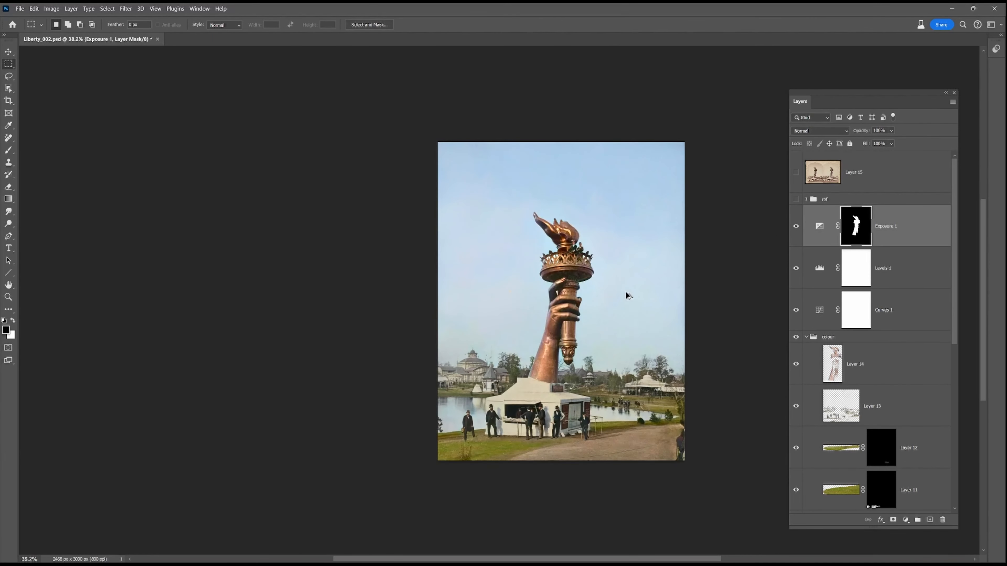
pyautogui.scroll(2, 625, 296)
pyautogui.click(796, 226)
pyautogui.click(796, 226)
# Step: Set the exposure of the Exposure 1 adjustment layer to +0.8
pyautogui.click(819, 226)
pyautogui.click(892, 143)
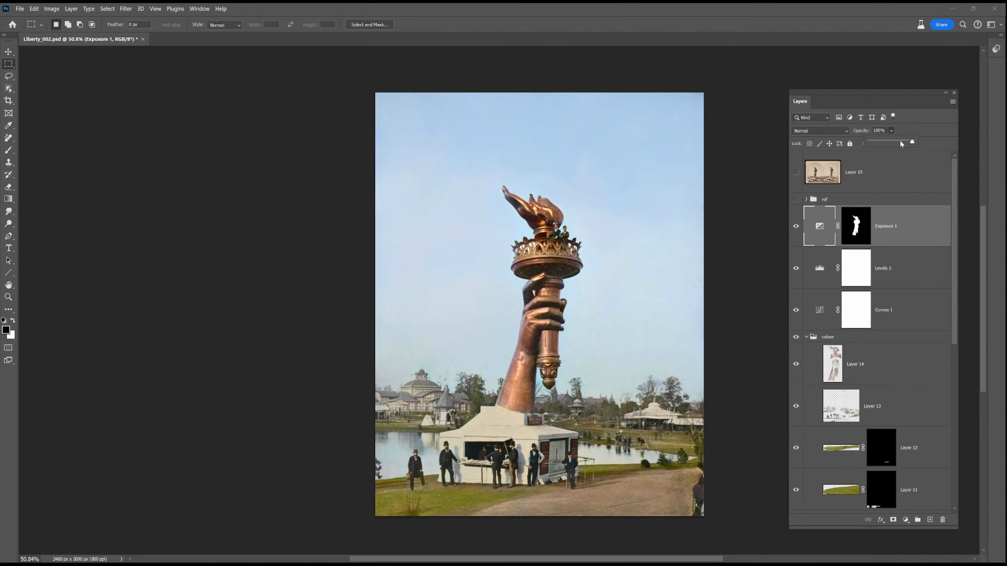
pyautogui.doubleClick(819, 230)
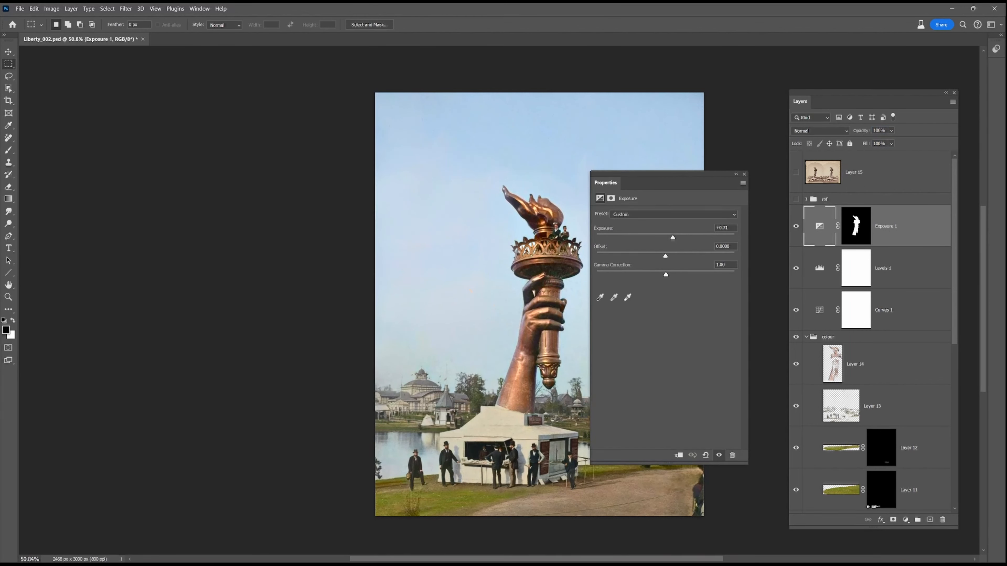
pyautogui.write('4')
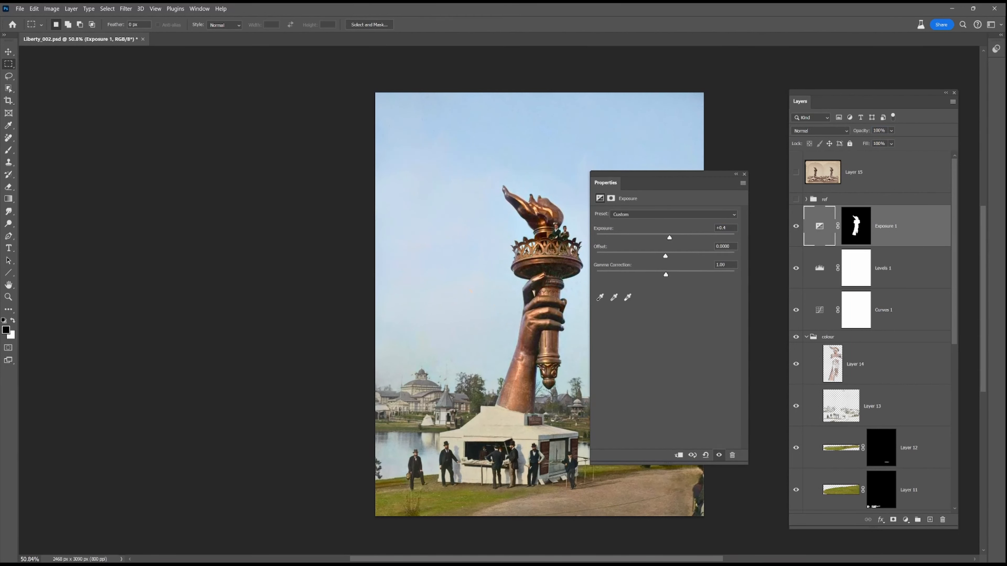
pyautogui.press('BackSpace')
pyautogui.write('8')
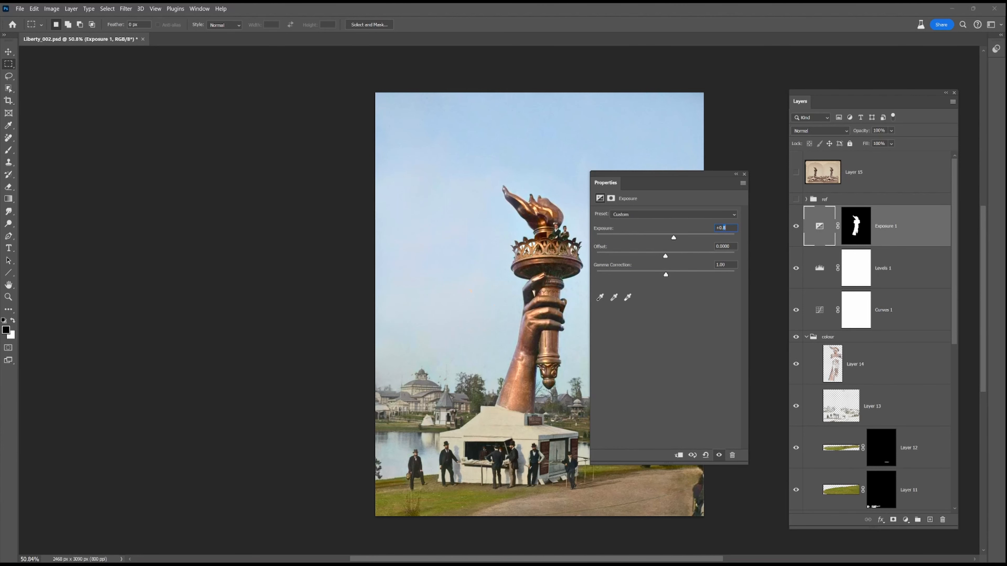
pyautogui.click(745, 174)
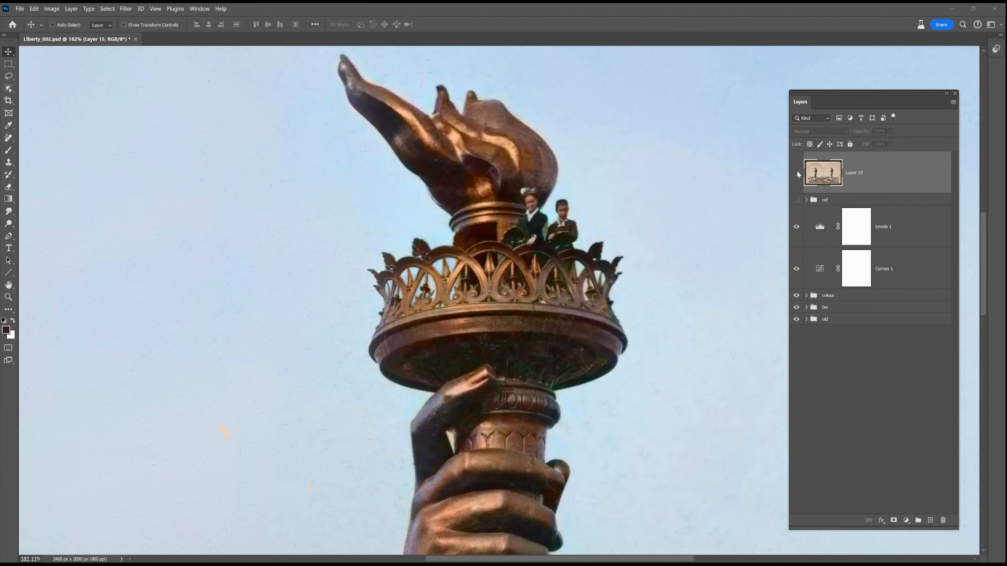
# Step: Compare the original sepia photo in Layer 15 with the colorized version around the torch and hand
pyautogui.click(797, 171)
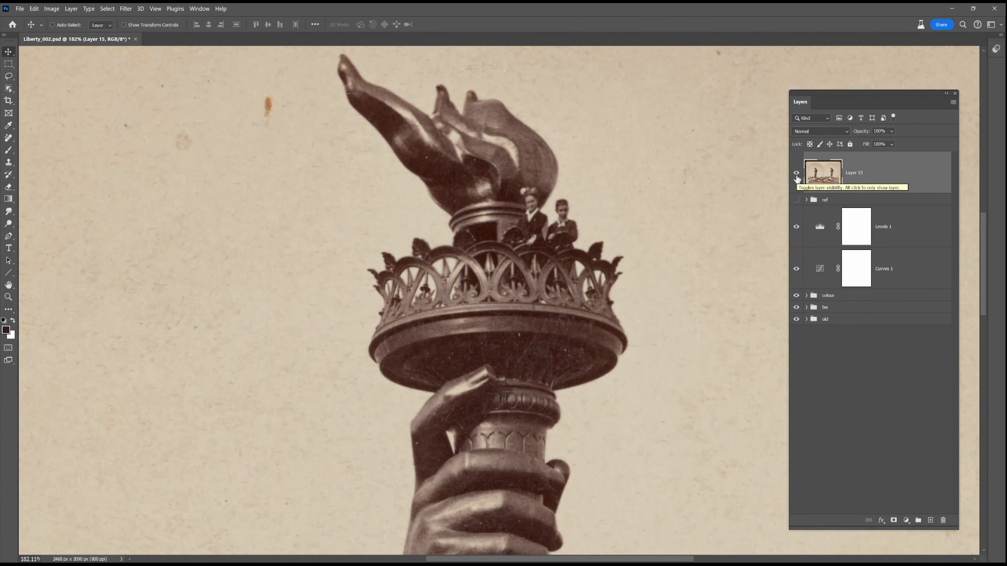
pyautogui.click(797, 176)
pyautogui.moveTo(717, 341); pyautogui.dragTo(740, 139)
pyautogui.click(797, 174)
# Step: Compare the Layer 15 original with the colorized result across the stand, the men, the pond and the park buildings
pyautogui.moveTo(633, 452); pyautogui.dragTo(757, 43)
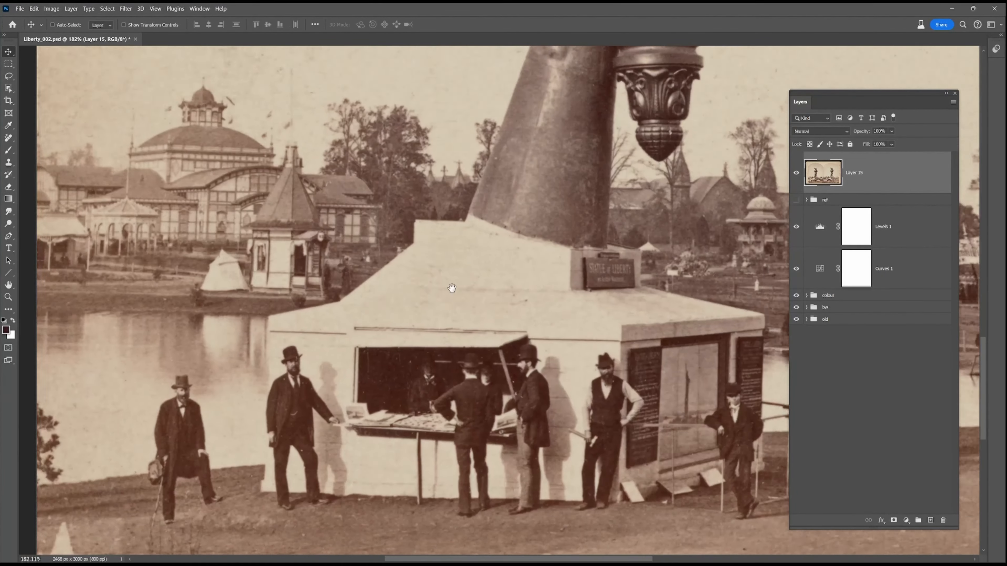
pyautogui.moveTo(452, 288); pyautogui.dragTo(478, 261)
pyautogui.click(796, 173)
pyautogui.click(797, 174)
pyautogui.click(796, 175)
pyautogui.moveTo(726, 274); pyautogui.dragTo(346, 273)
pyautogui.click(797, 176)
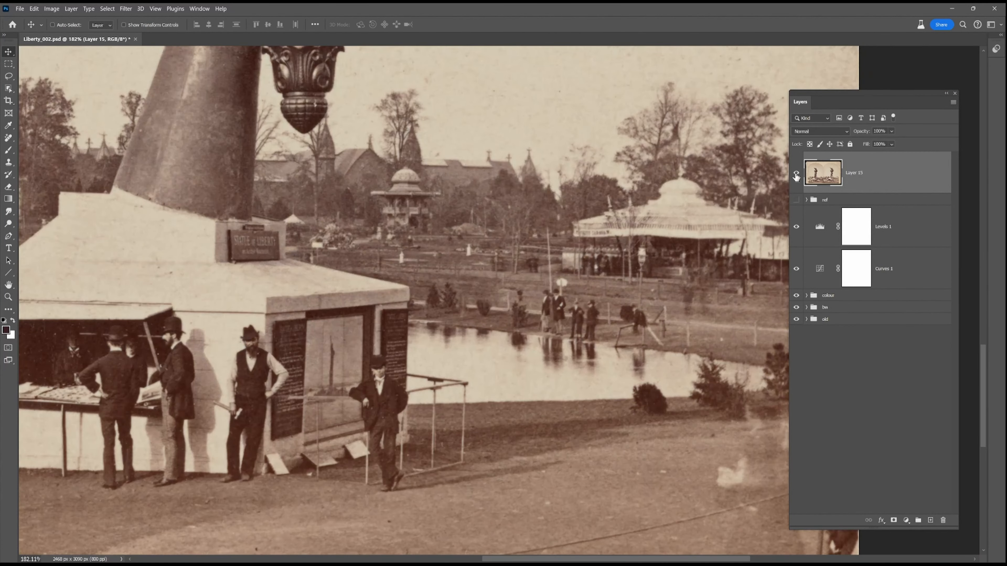
pyautogui.click(796, 175)
# Step: Compare the Layer 15 original with the colorized photo in a wider view, from the foreground up to the flame
pyautogui.scroll(-6, 597, 294)
pyautogui.moveTo(537, 208); pyautogui.dragTo(566, 283)
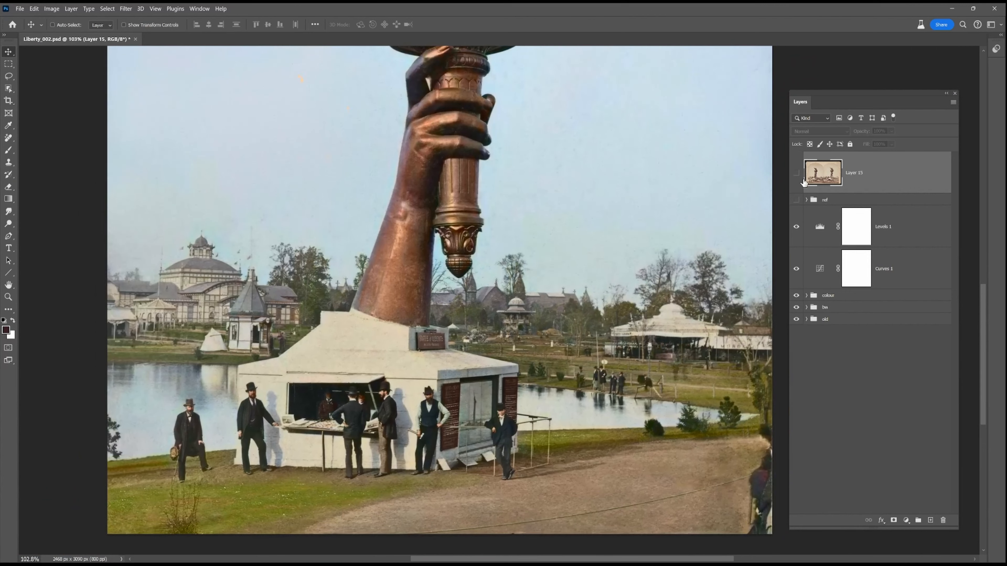
pyautogui.click(796, 173)
pyautogui.click(797, 175)
pyautogui.moveTo(614, 181); pyautogui.dragTo(595, 341)
pyautogui.click(797, 176)
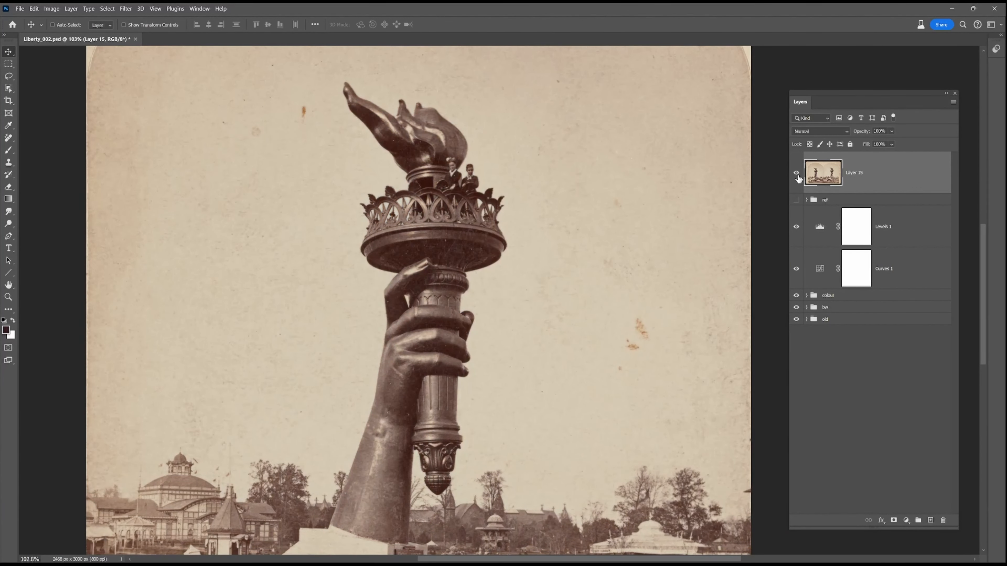
pyautogui.click(797, 175)
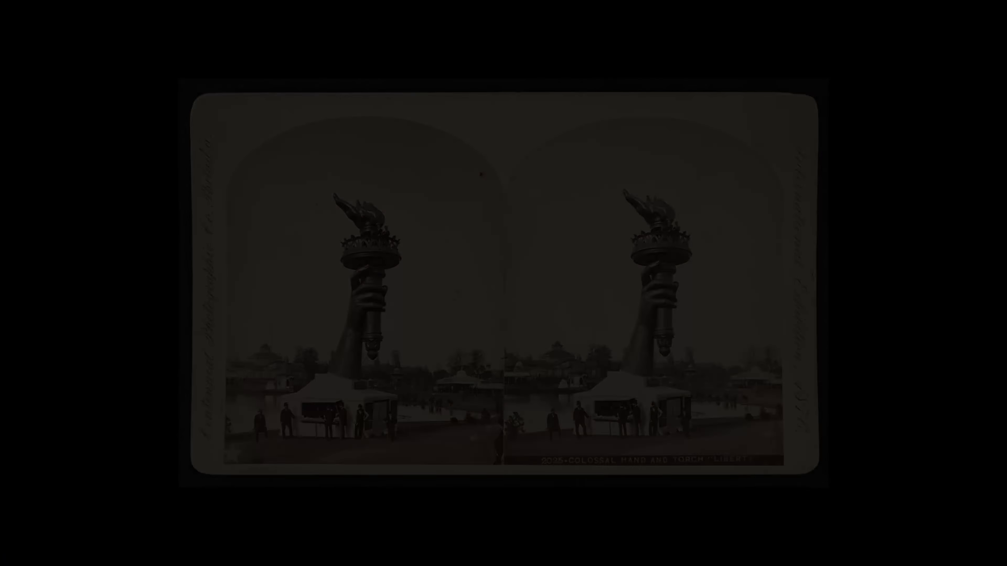